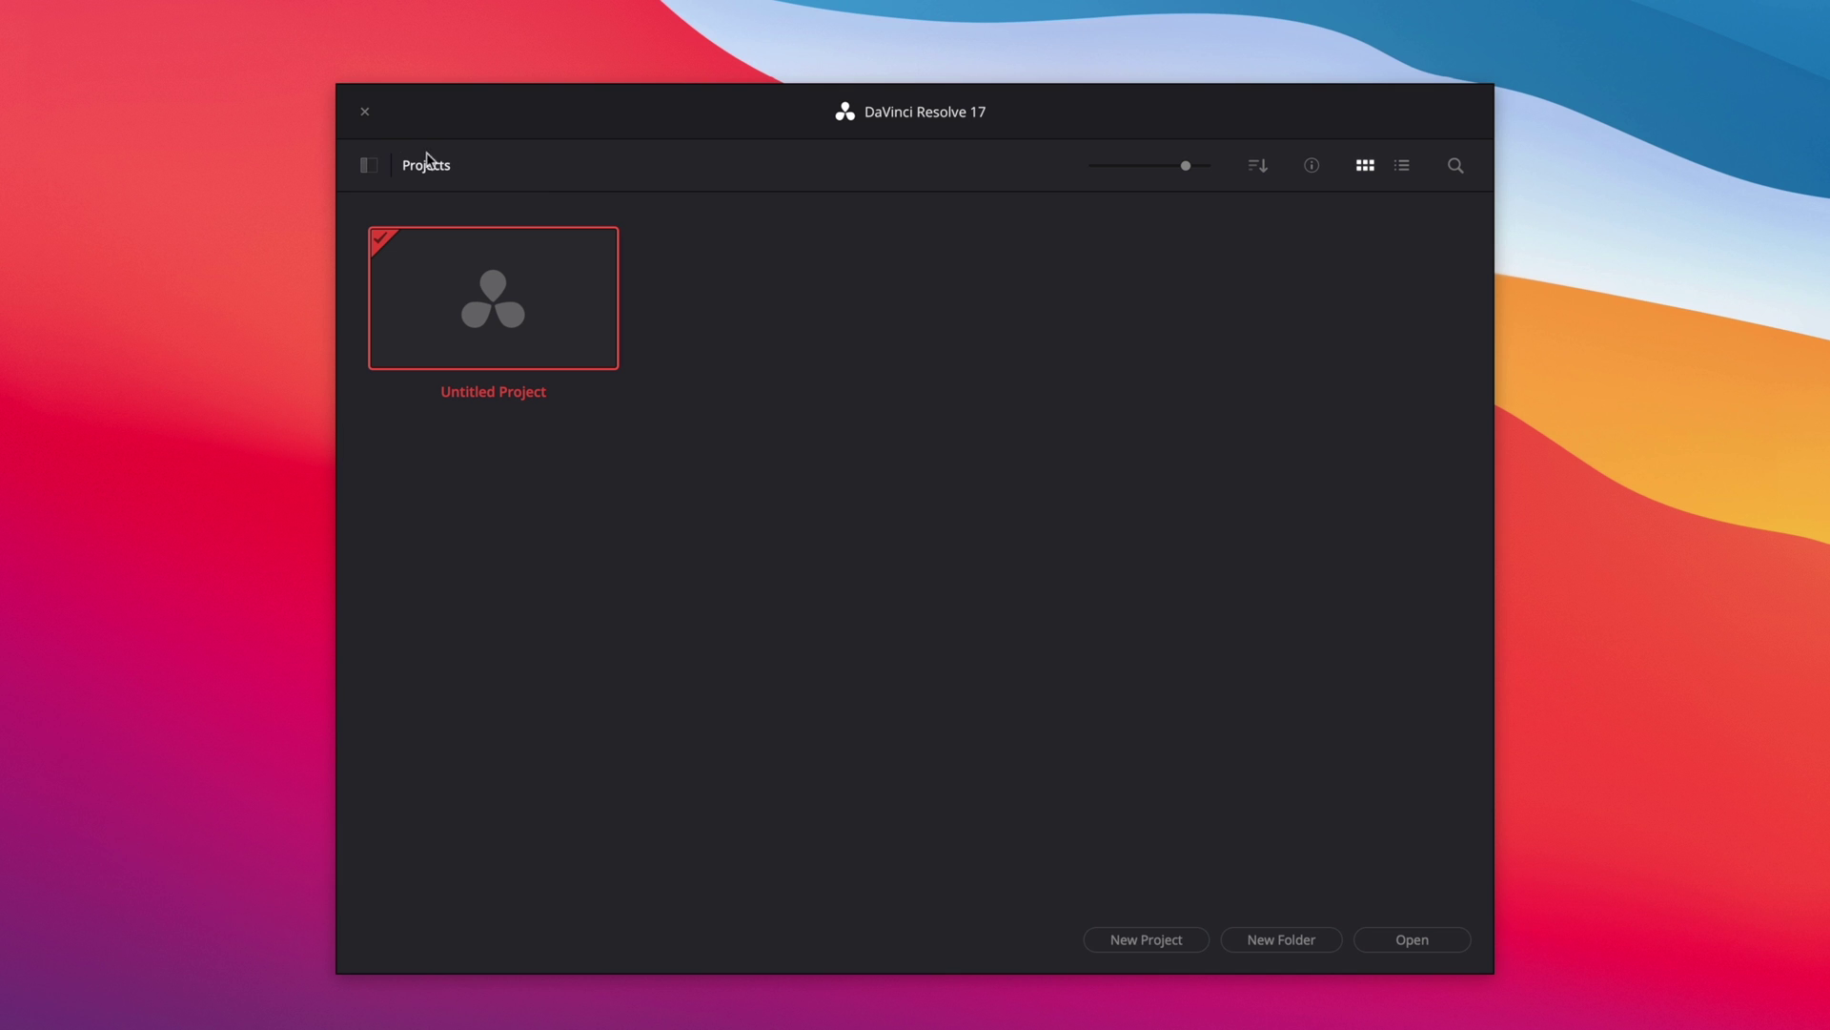
- Examine the project databases and compare the Disk and PostgreSQL options for a new database without creating one
click(370, 166)
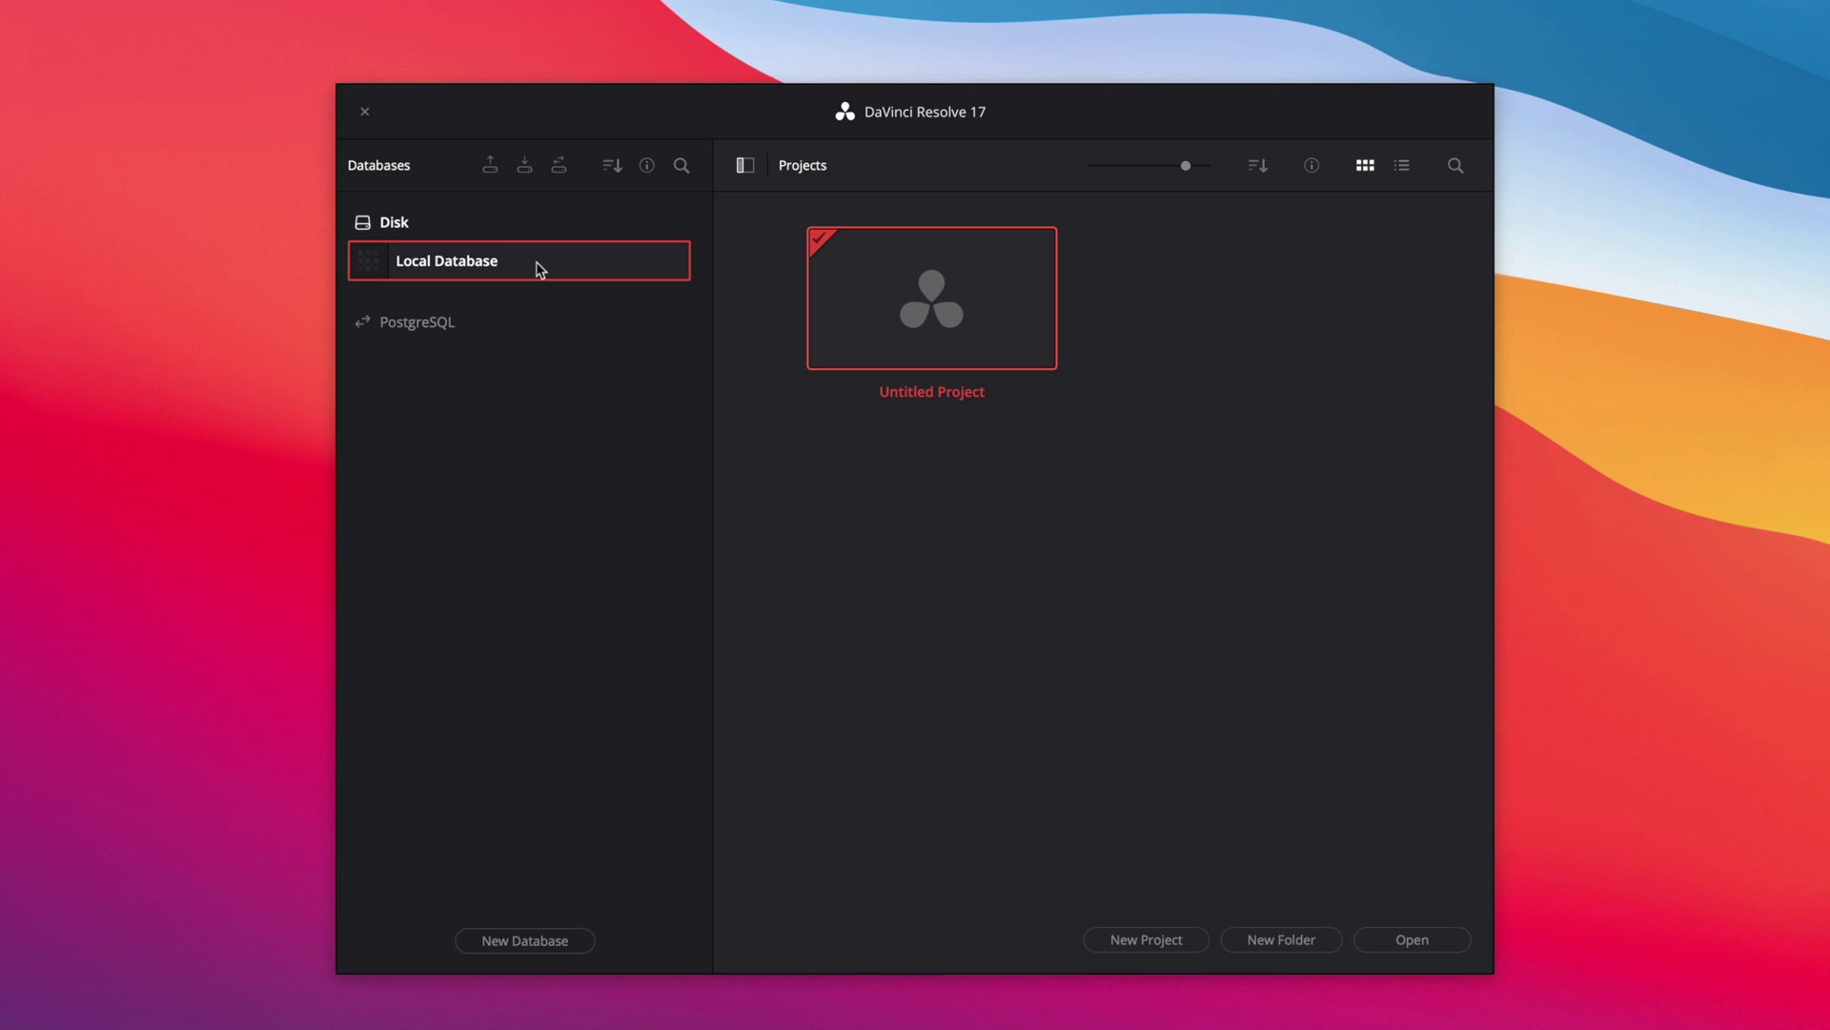
click(534, 949)
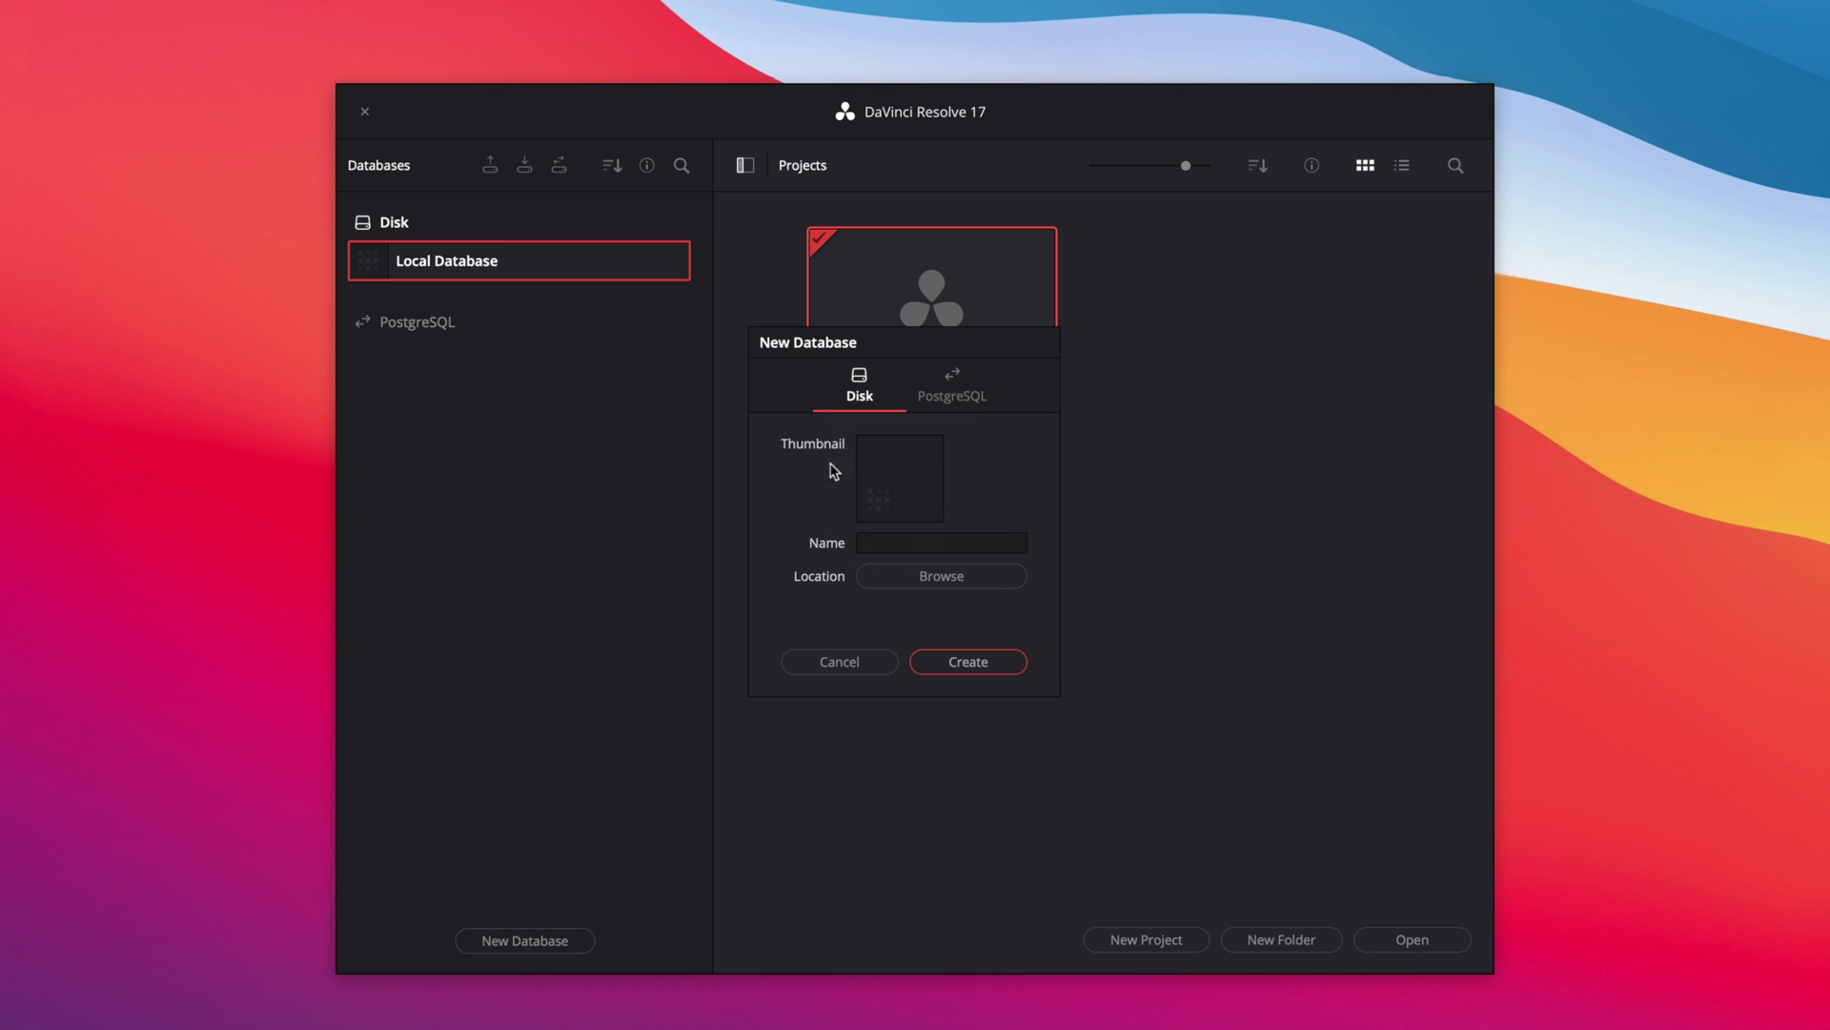
click(954, 393)
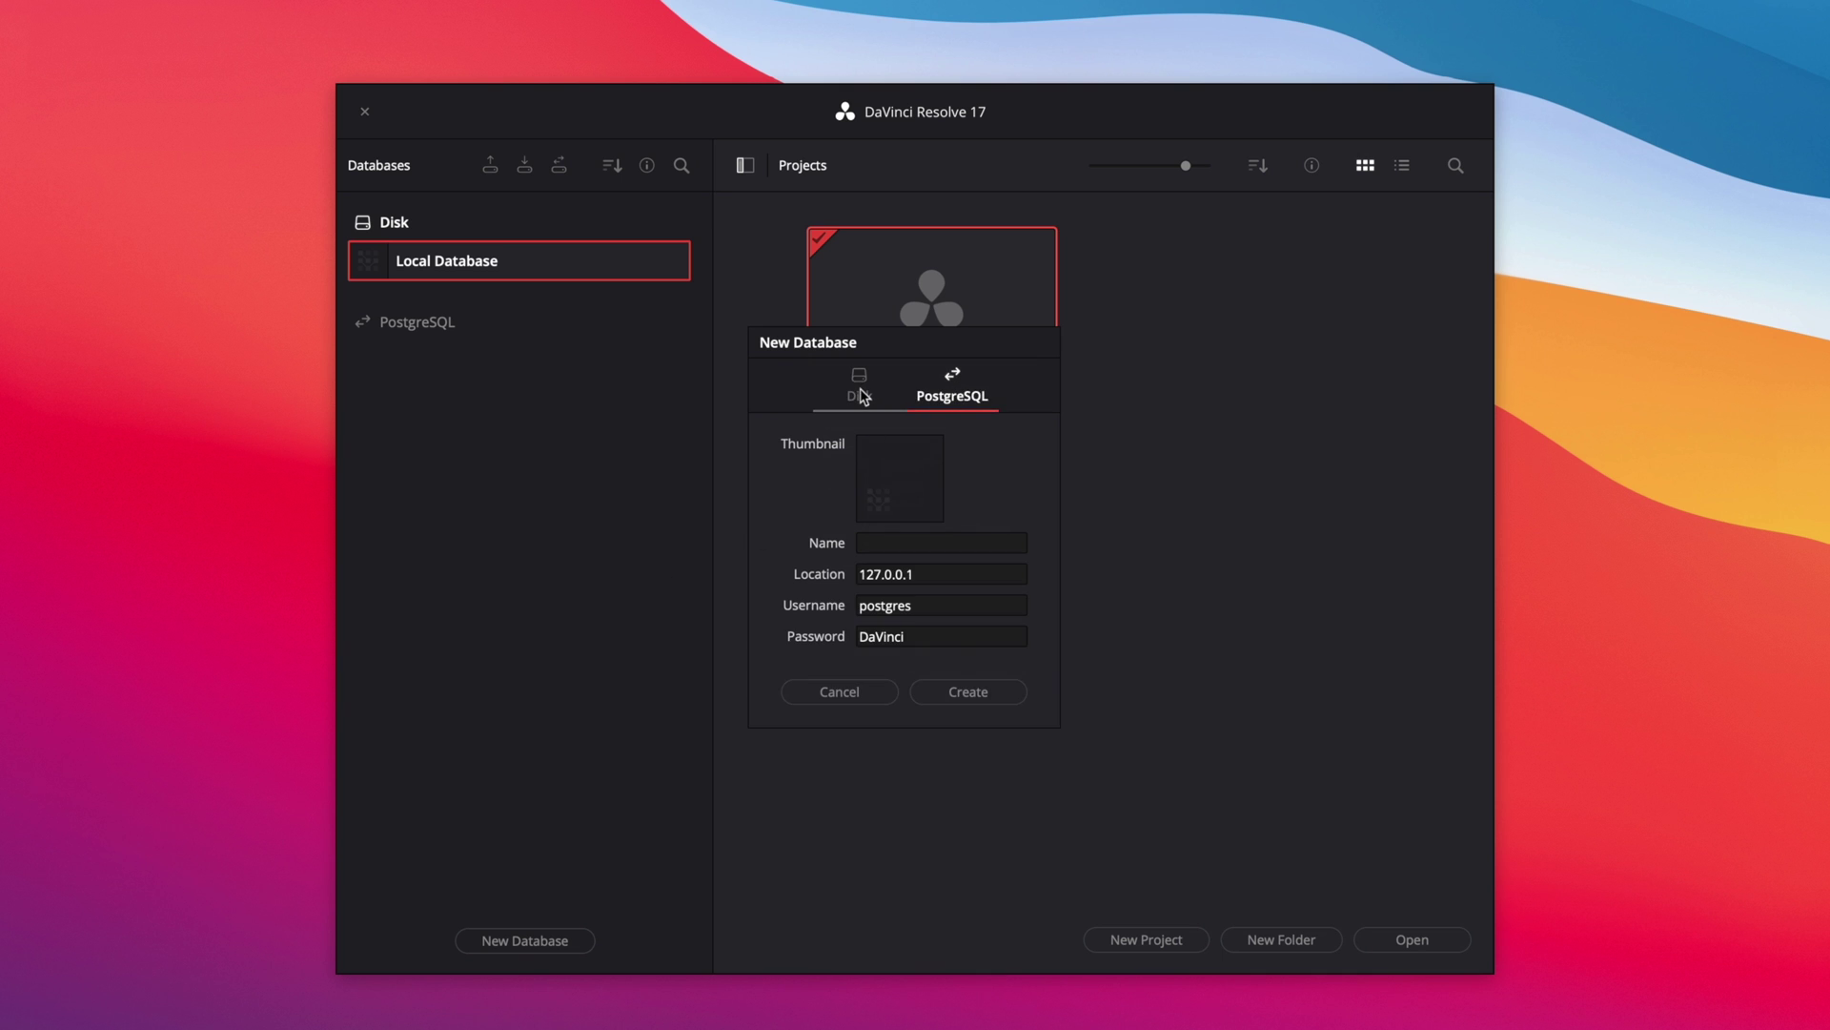
click(862, 396)
click(950, 391)
click(929, 573)
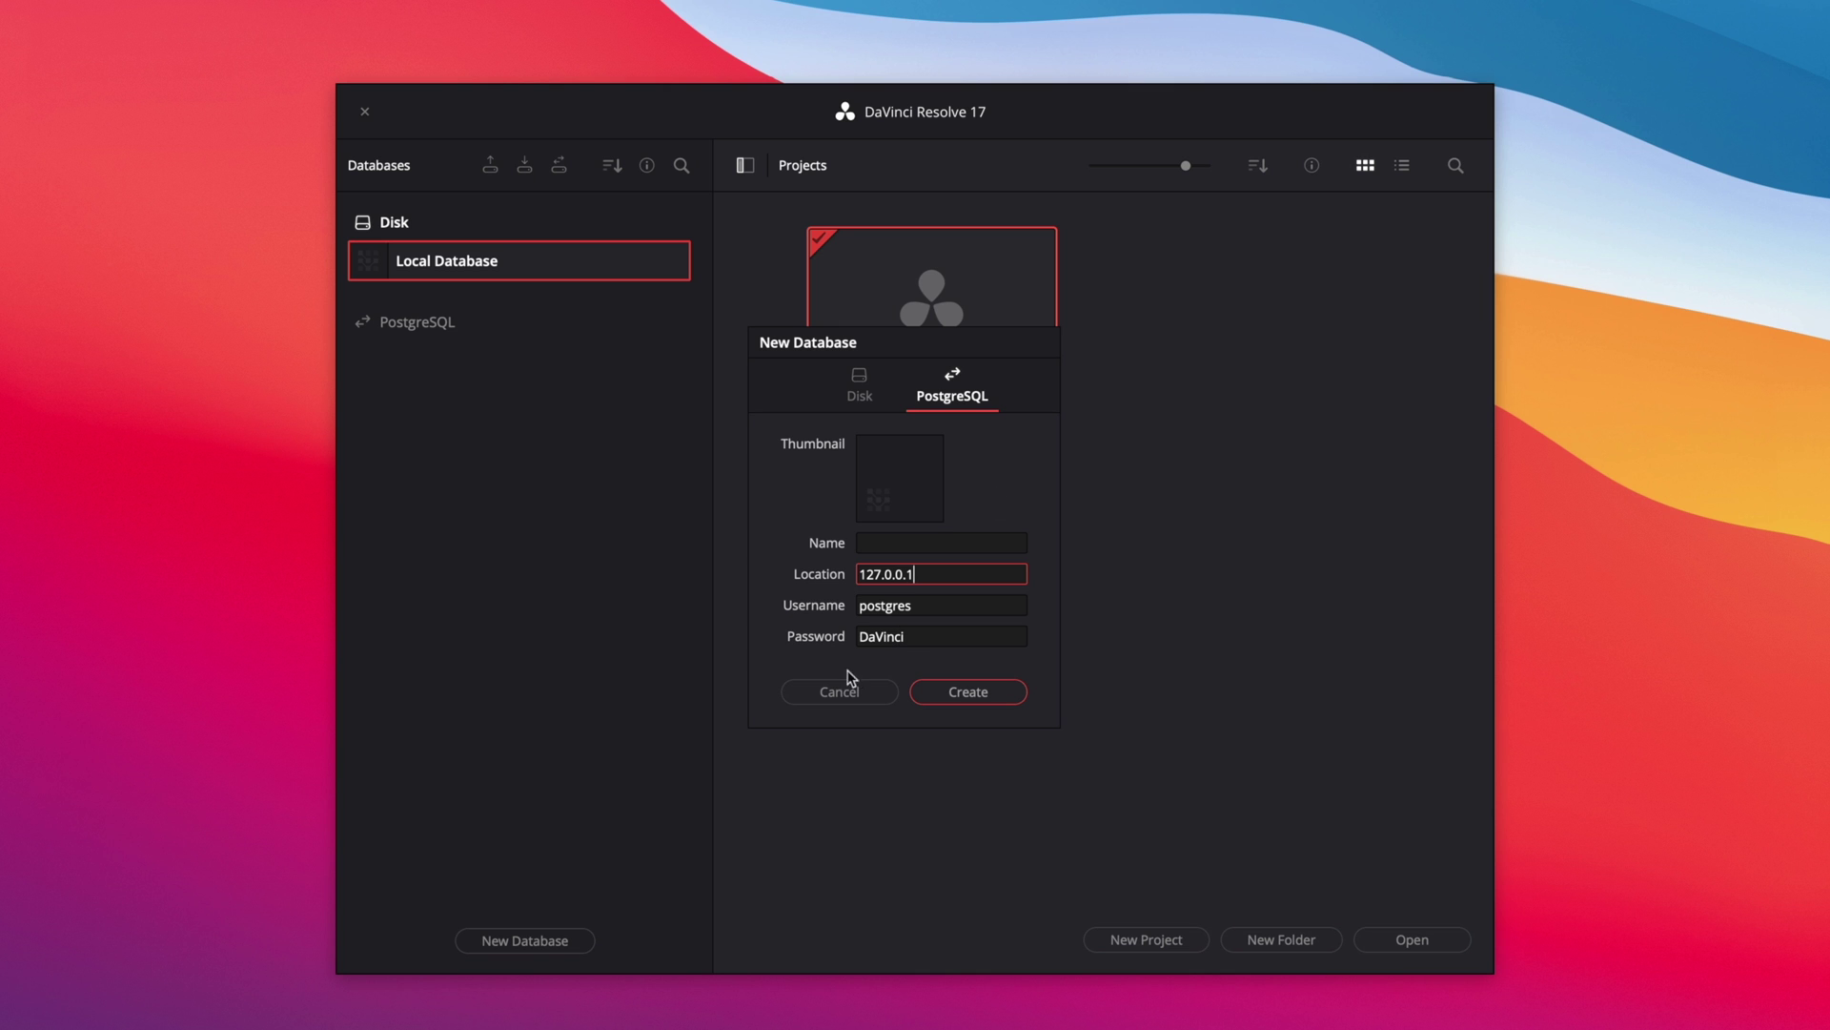
click(860, 392)
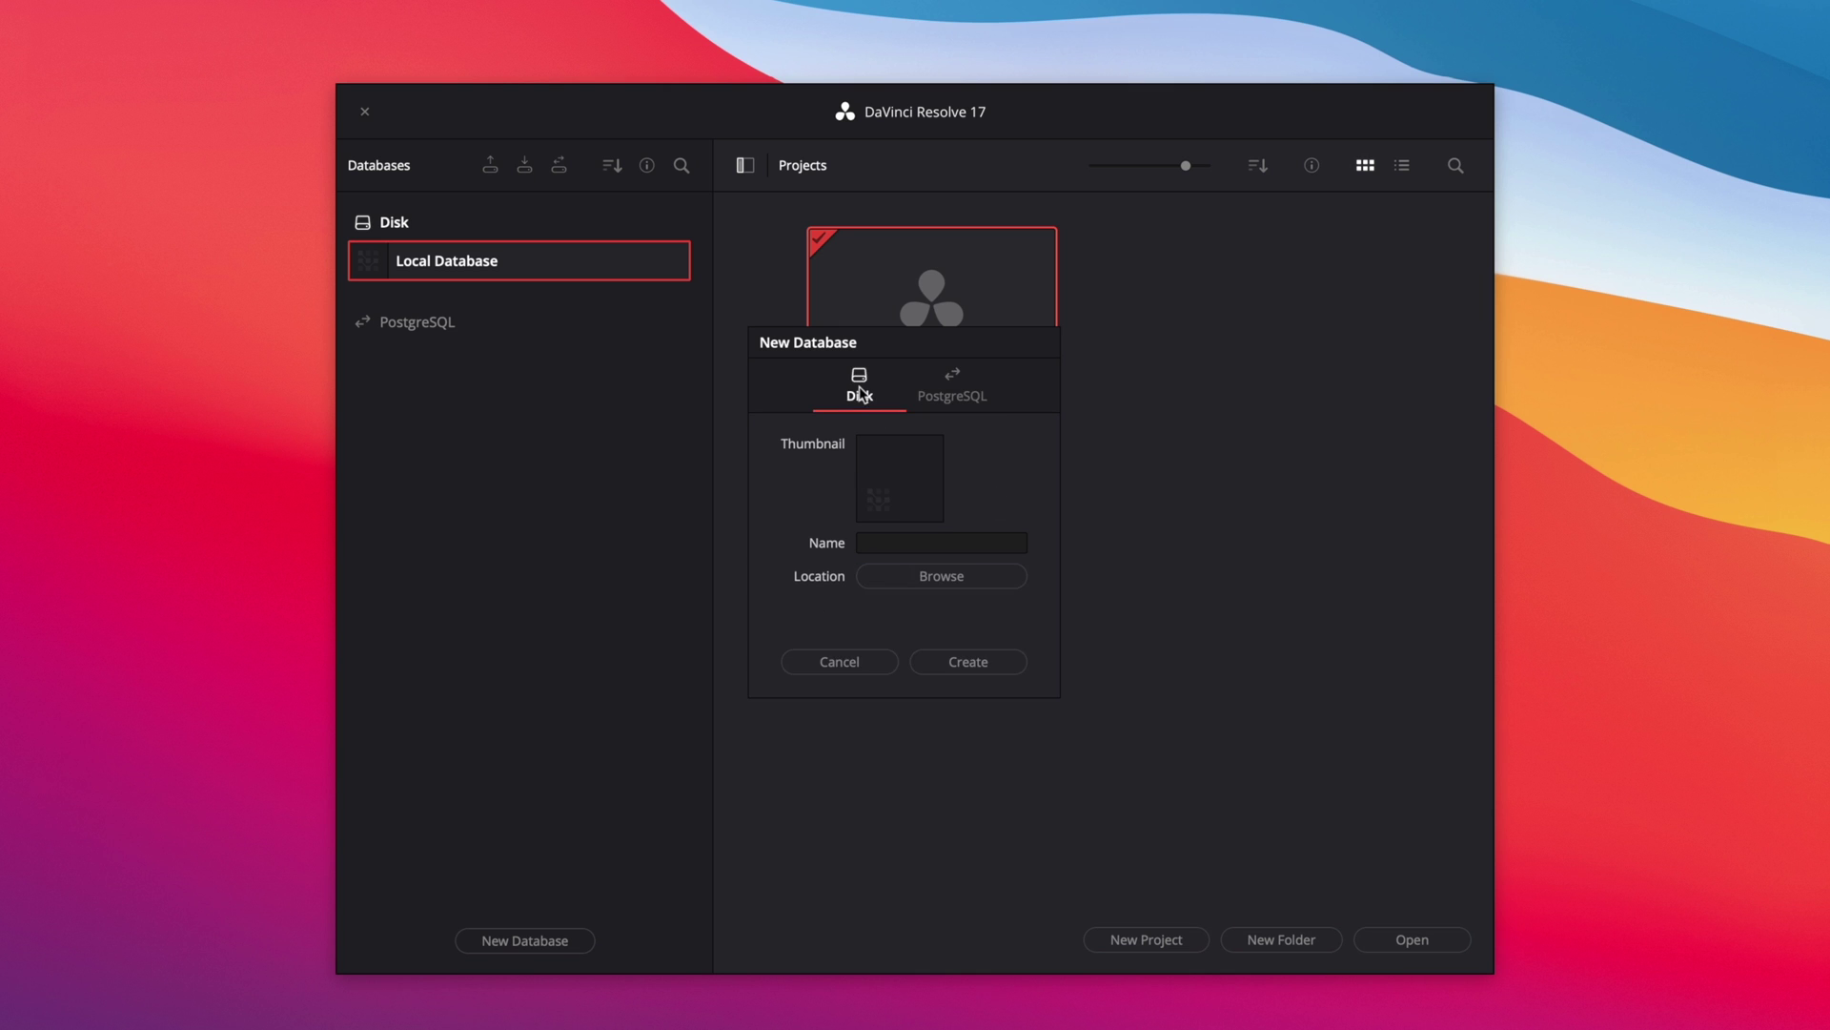
click(830, 663)
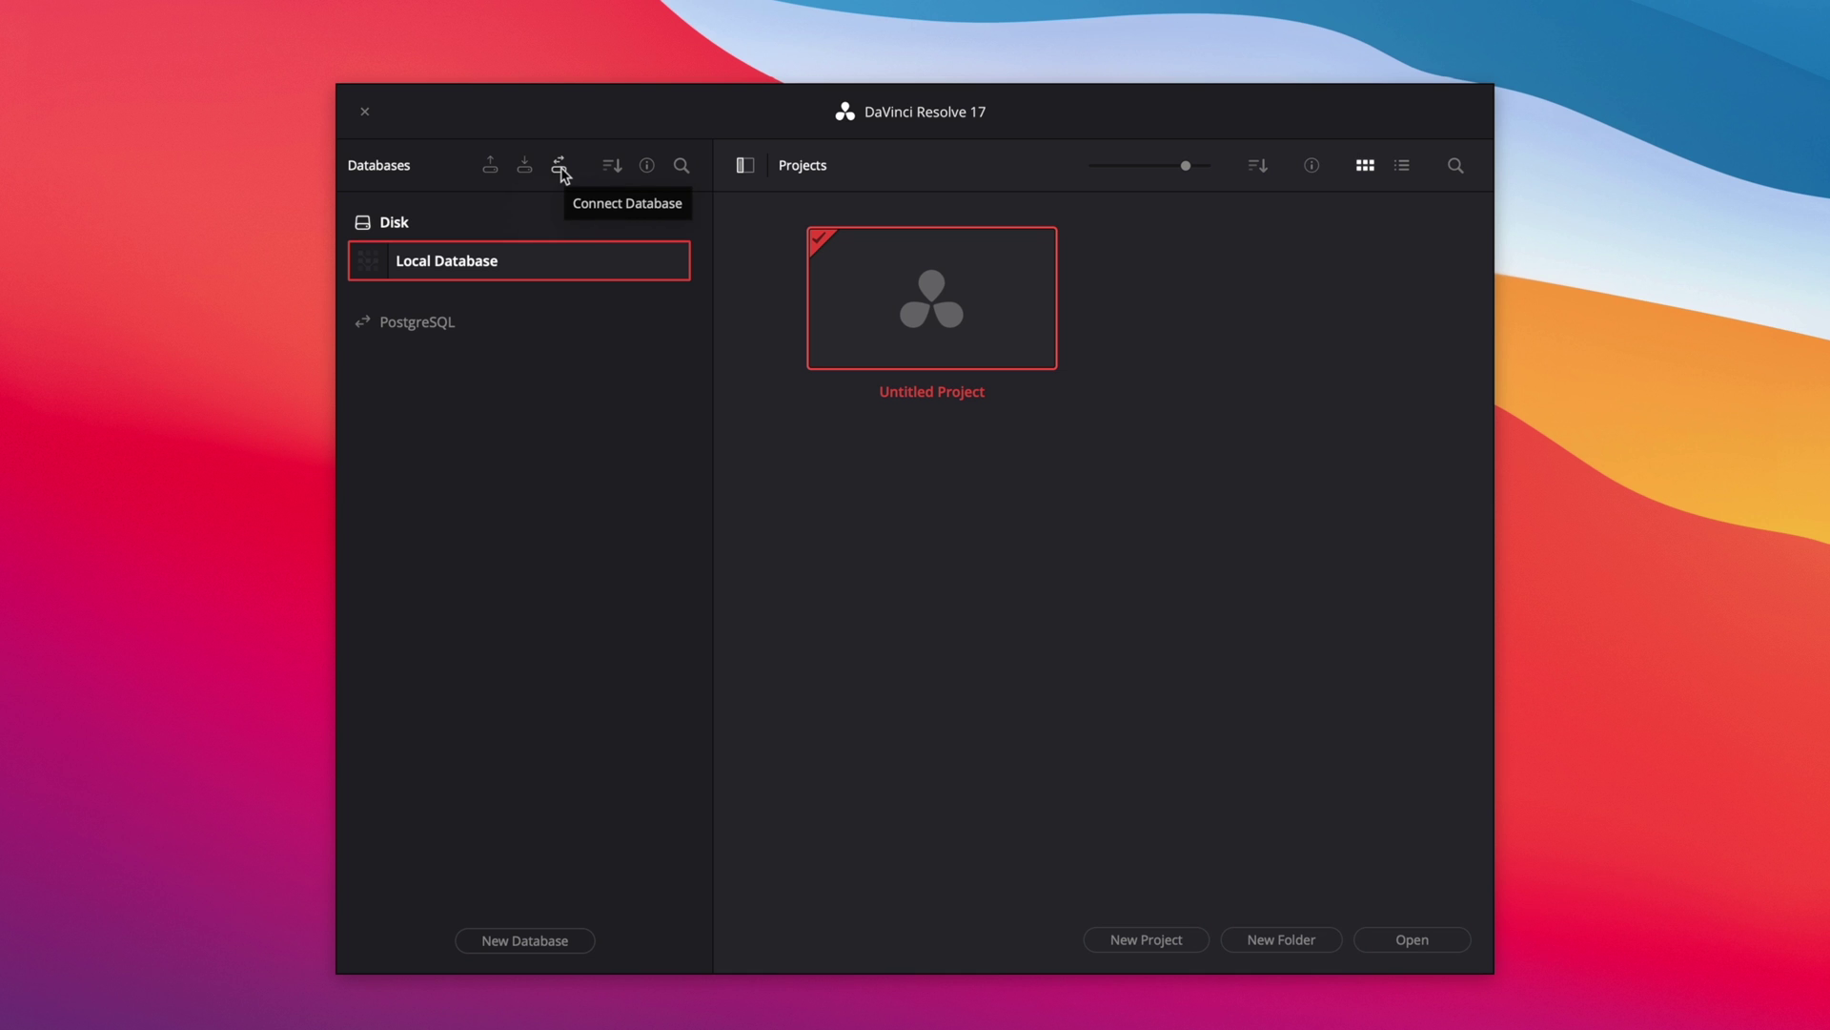
click(745, 167)
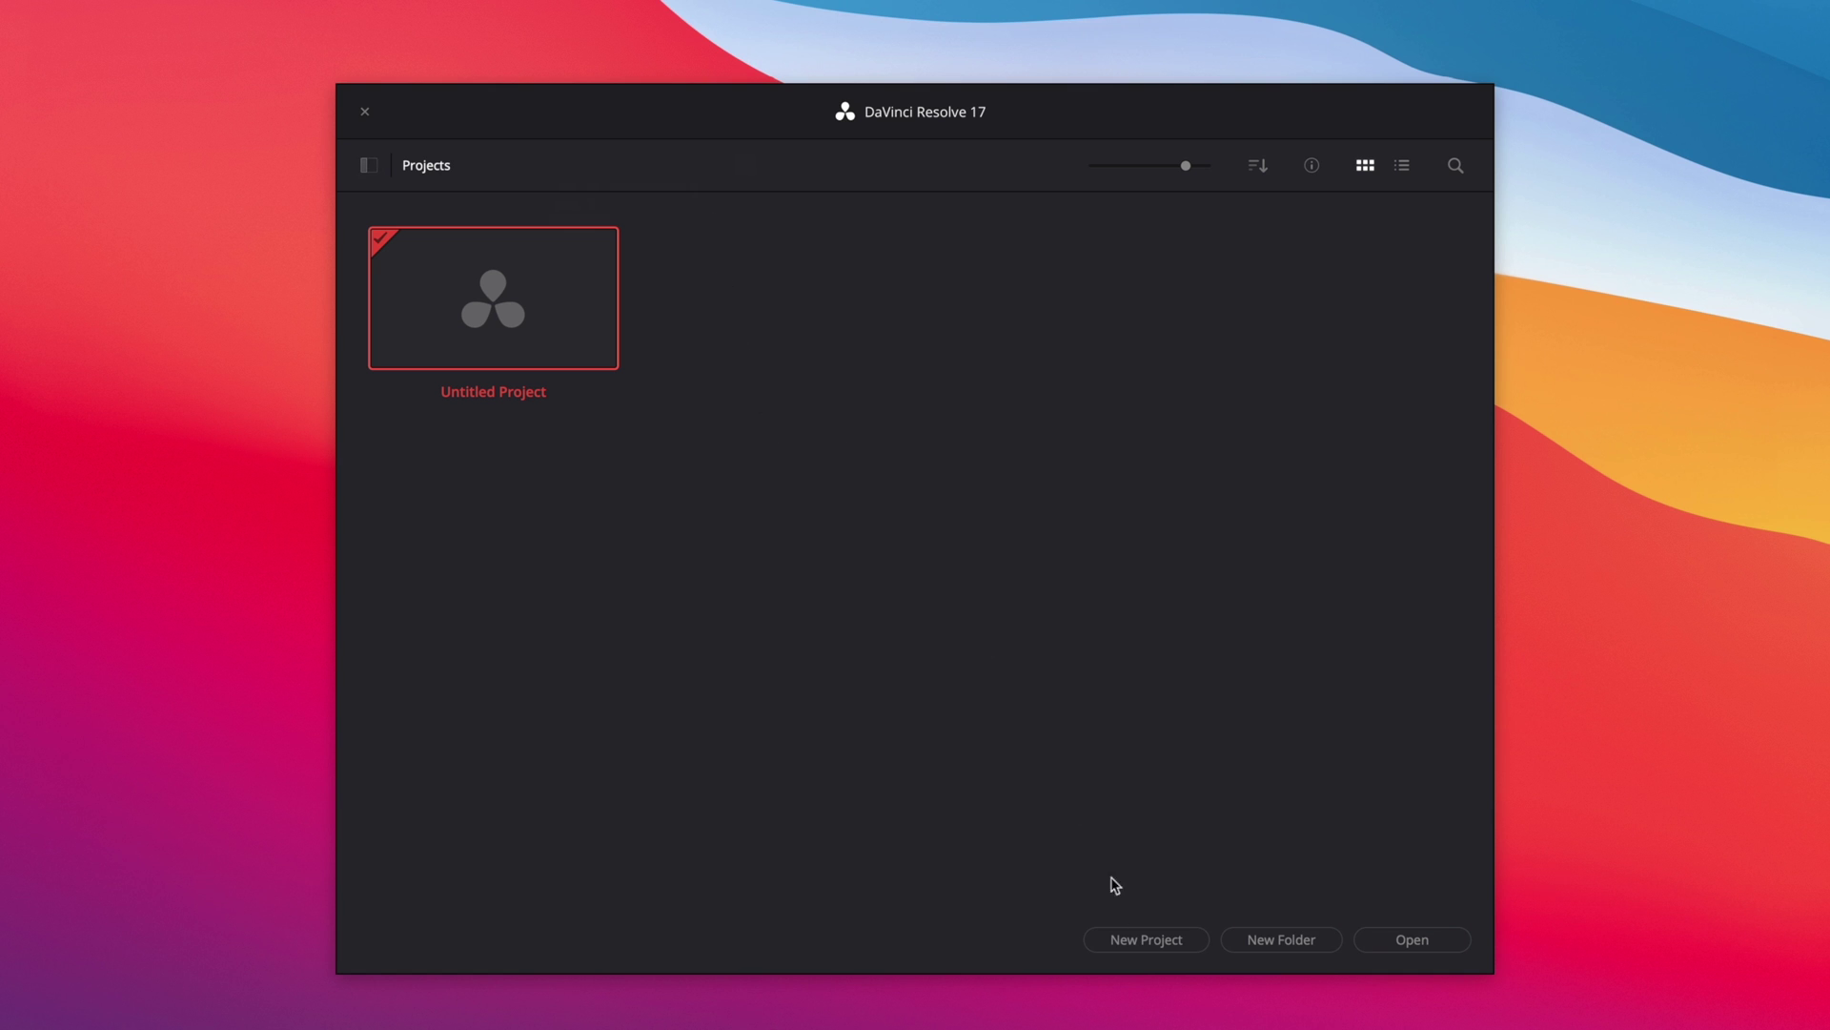
- Create a new project named "Summer in Sicily" and check it in the Project Manager
click(1142, 939)
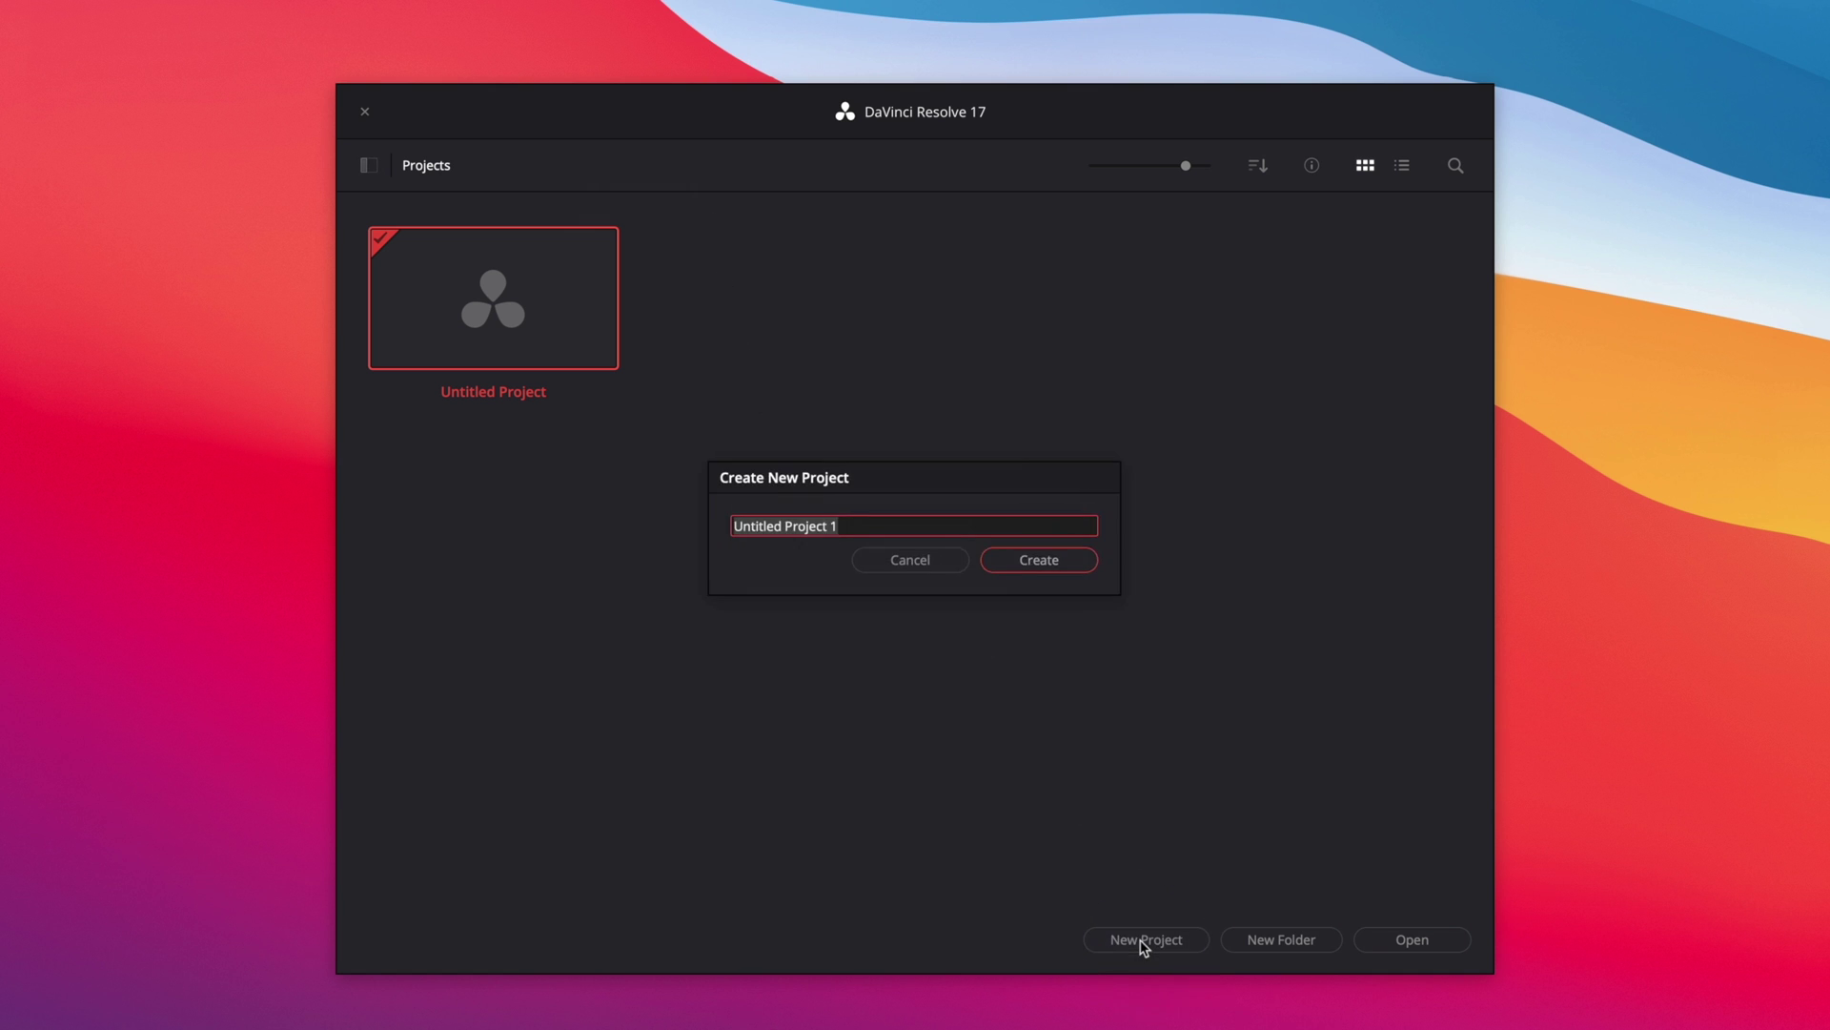
text(Summer in Sicil)
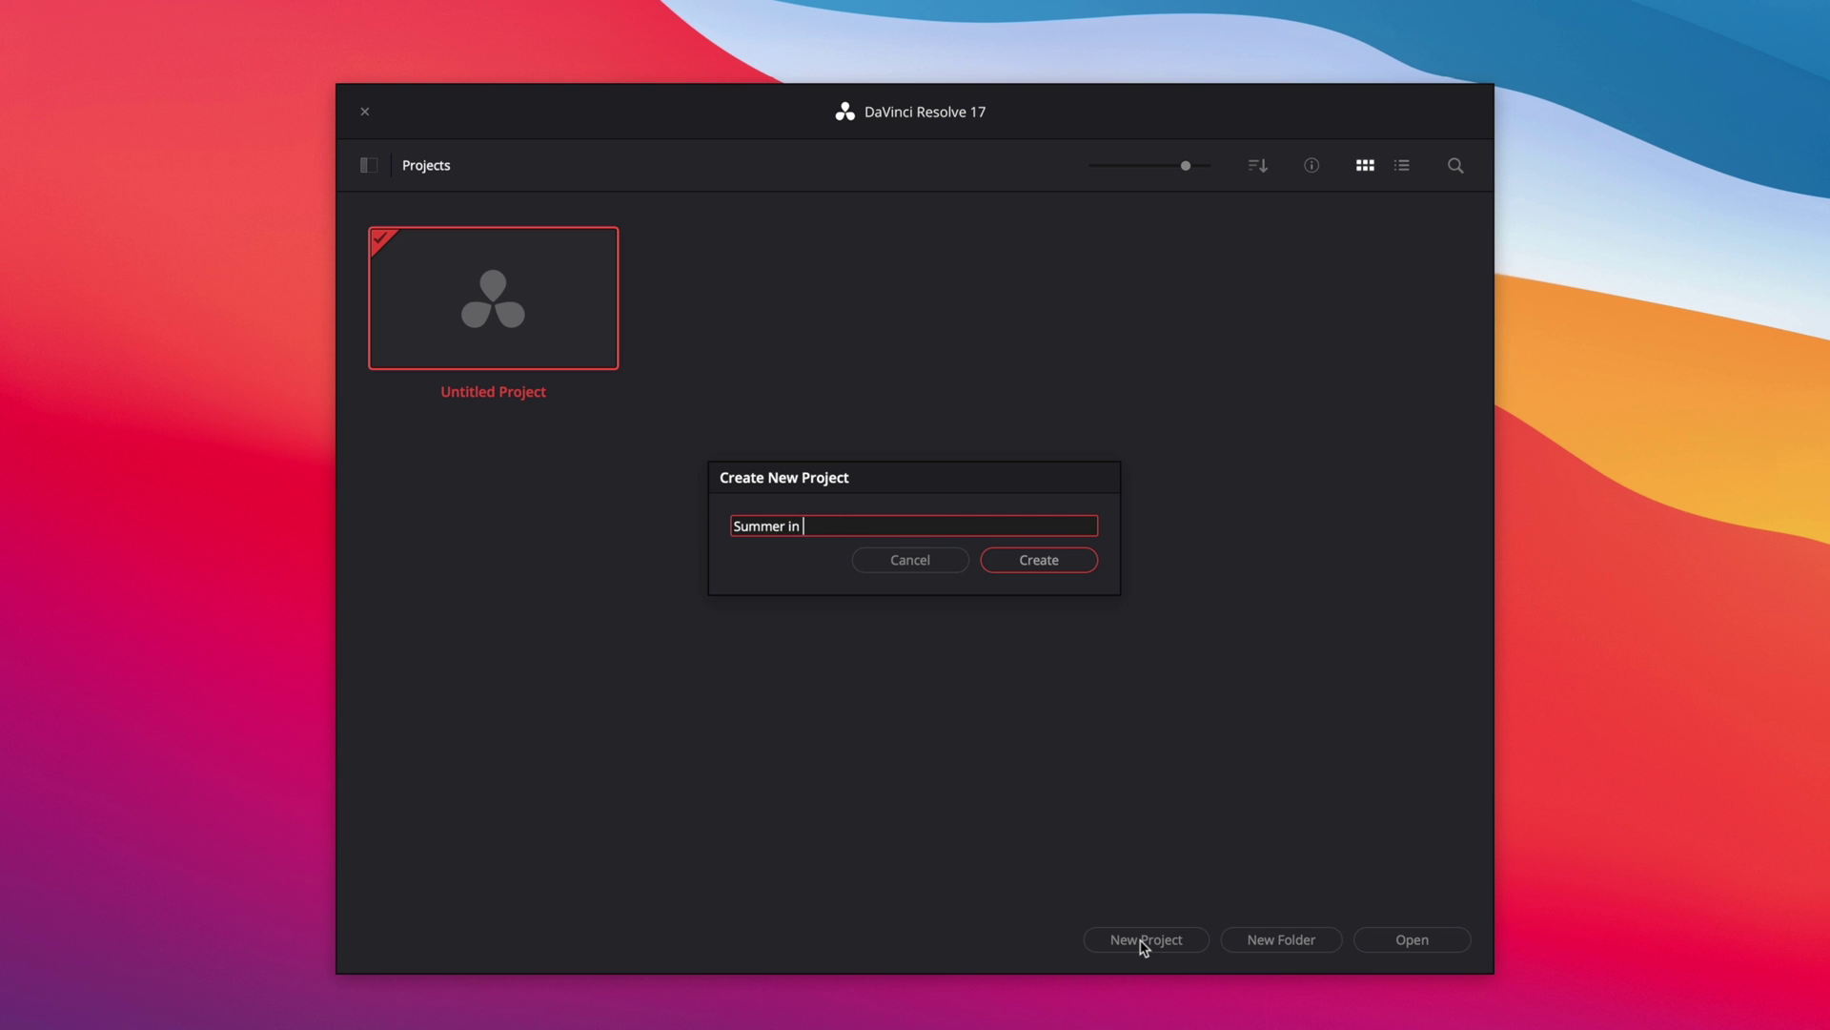
text(y)
key(Return)
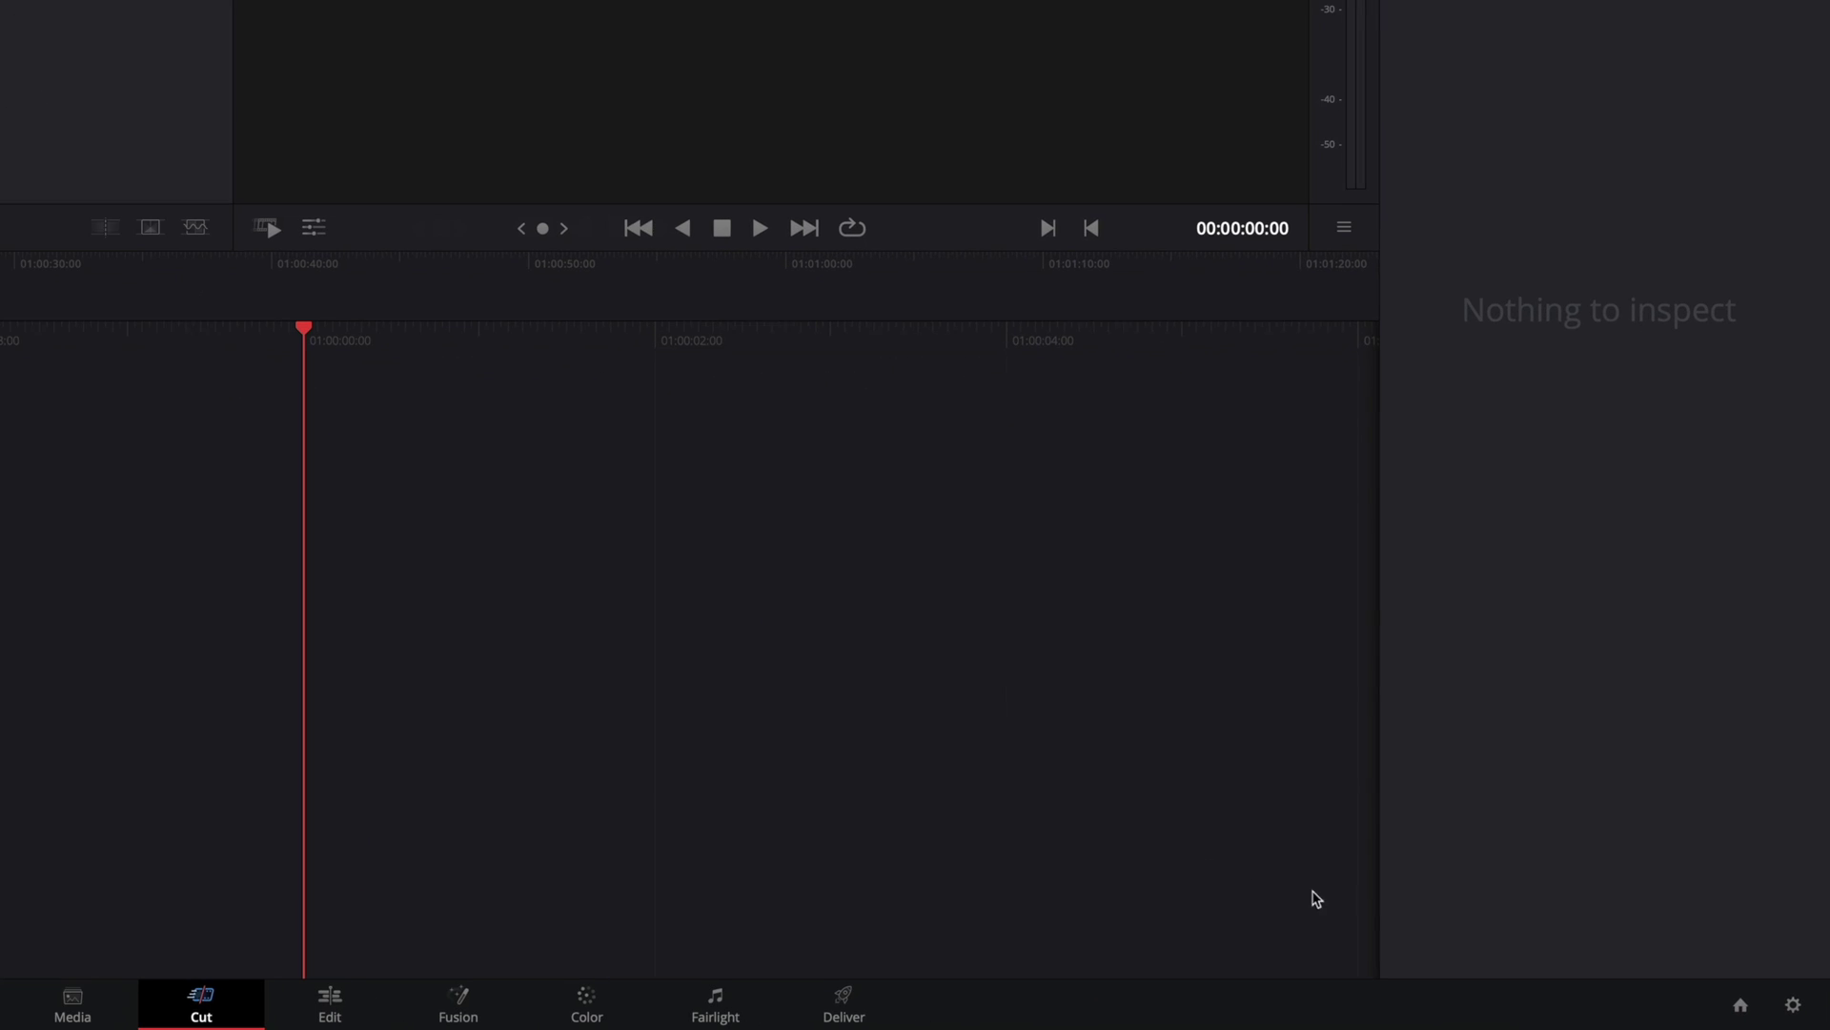
click(1741, 1005)
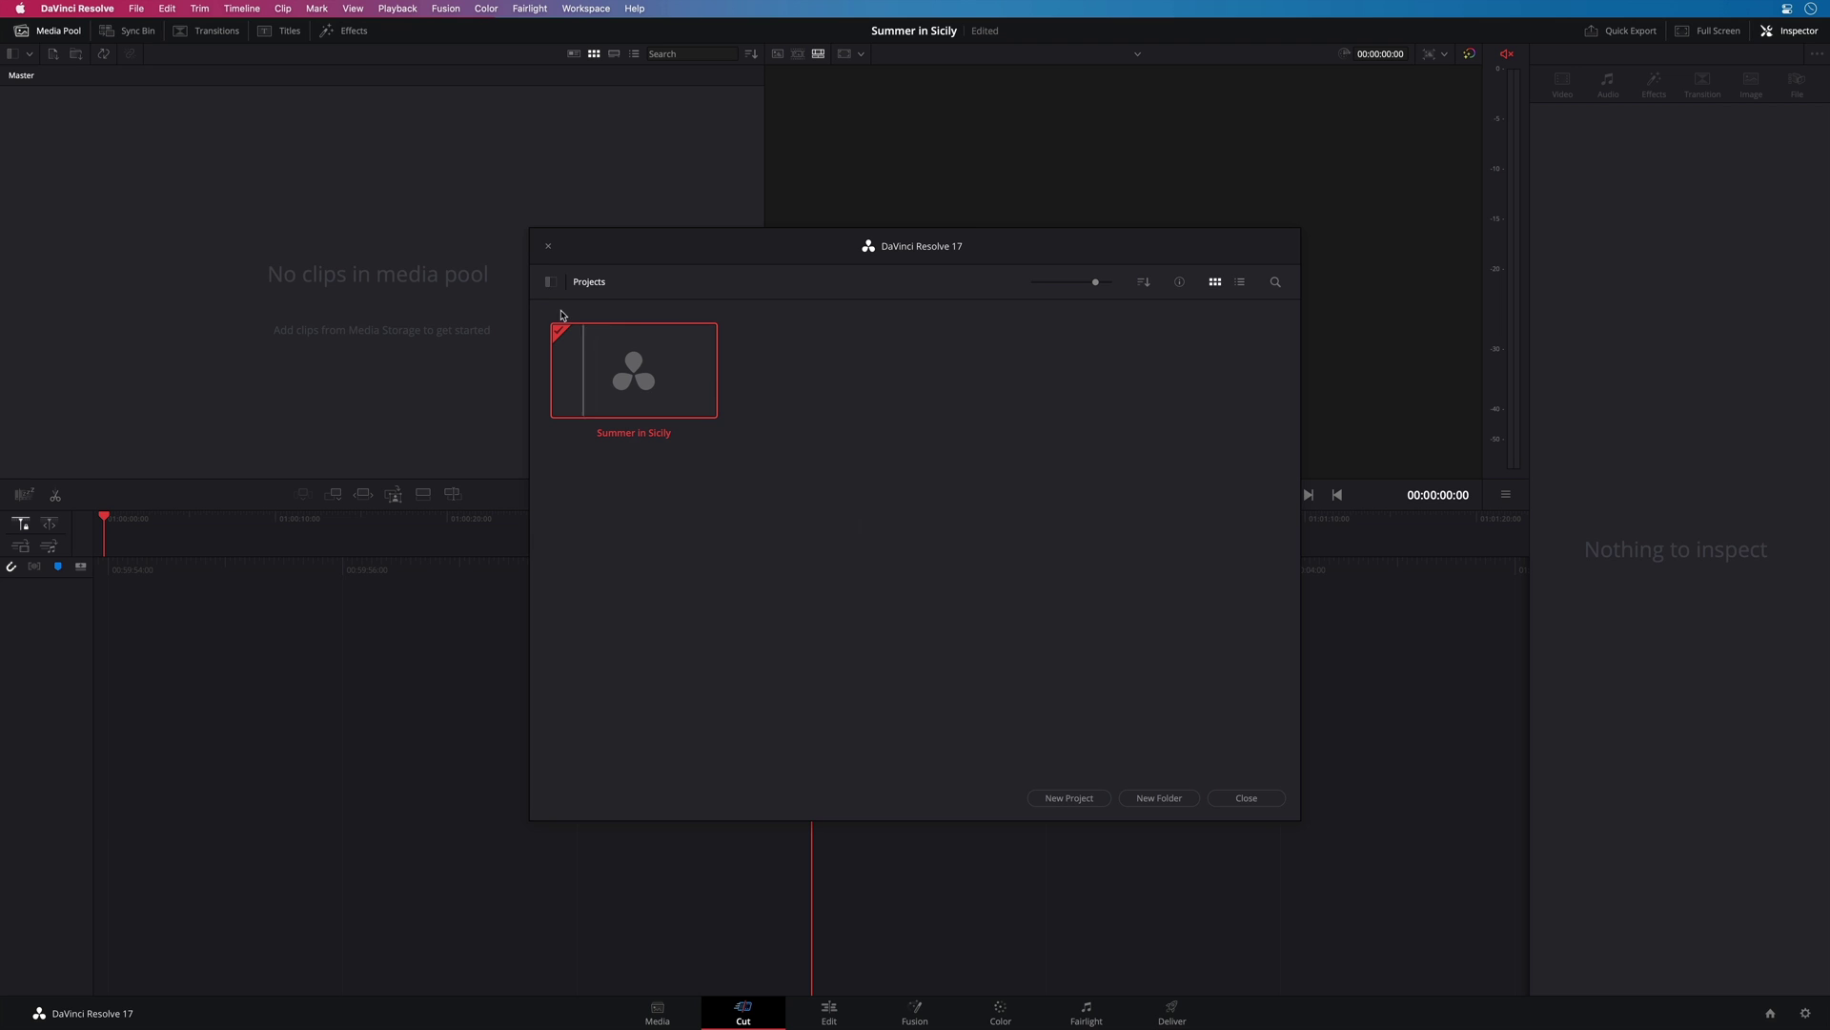
click(549, 248)
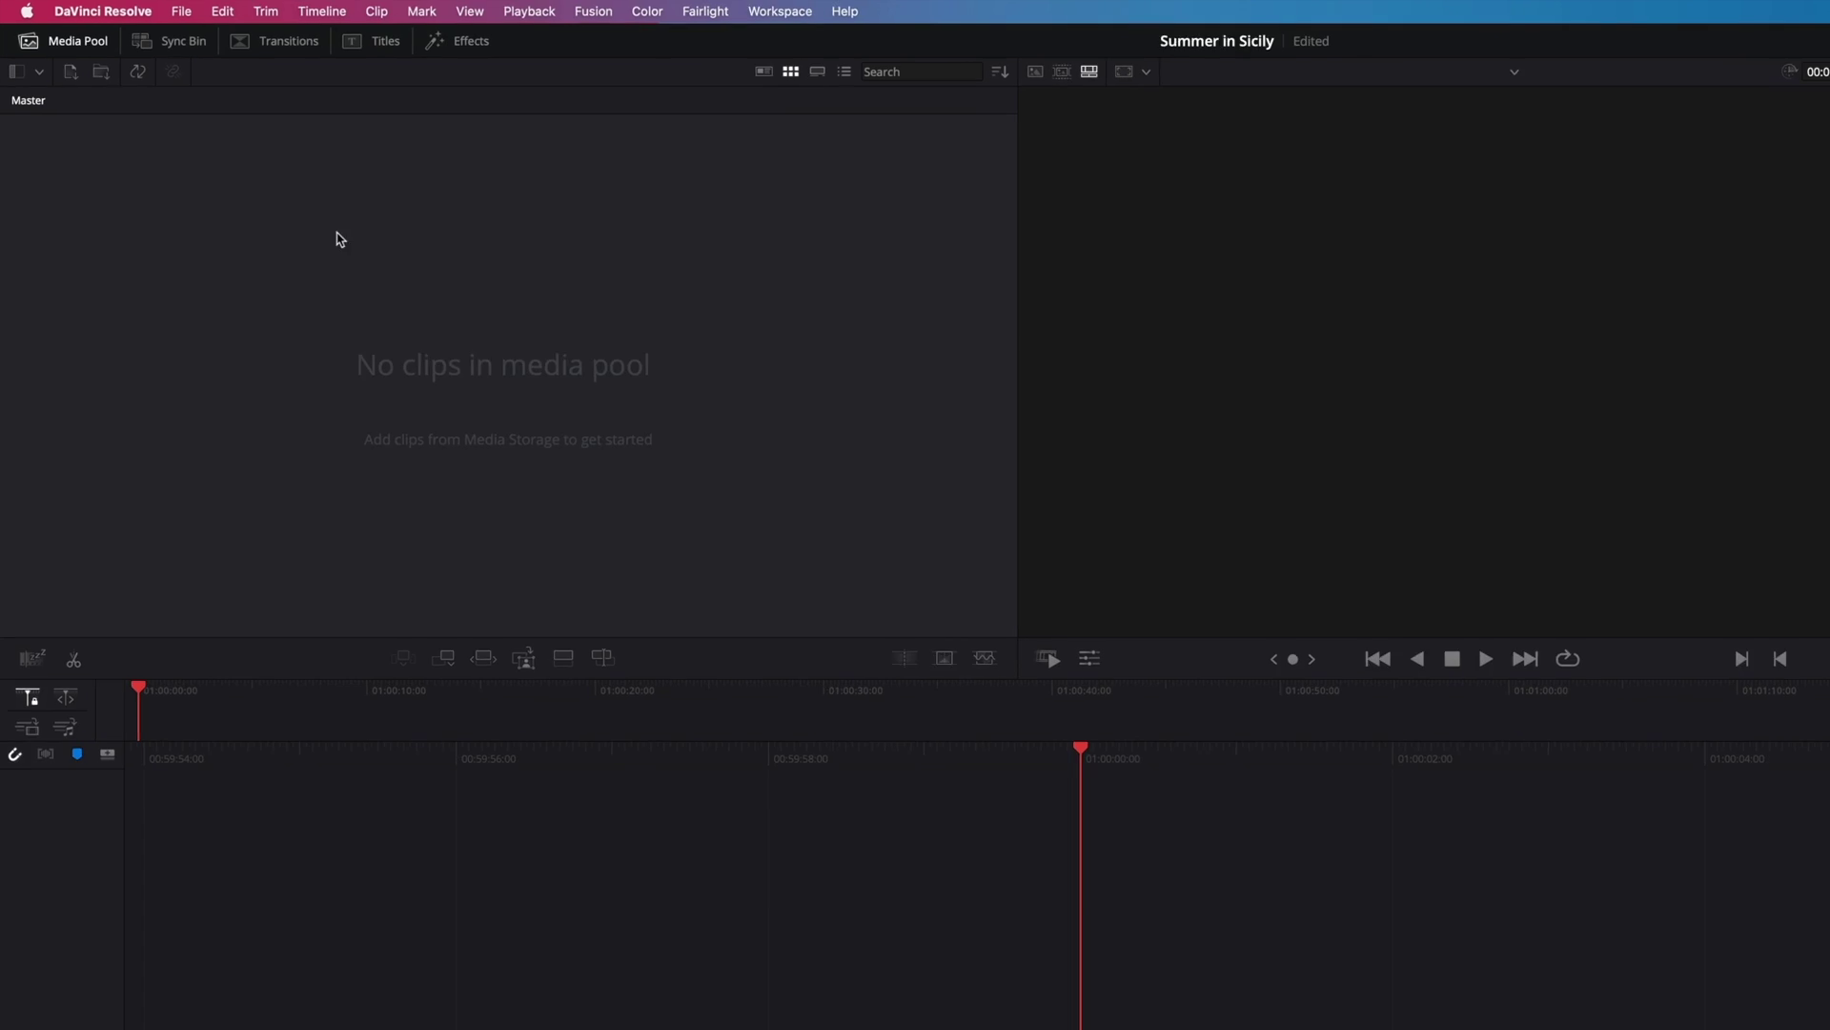
- Open the preferences and display the system's Memory and GPU settings
click(106, 11)
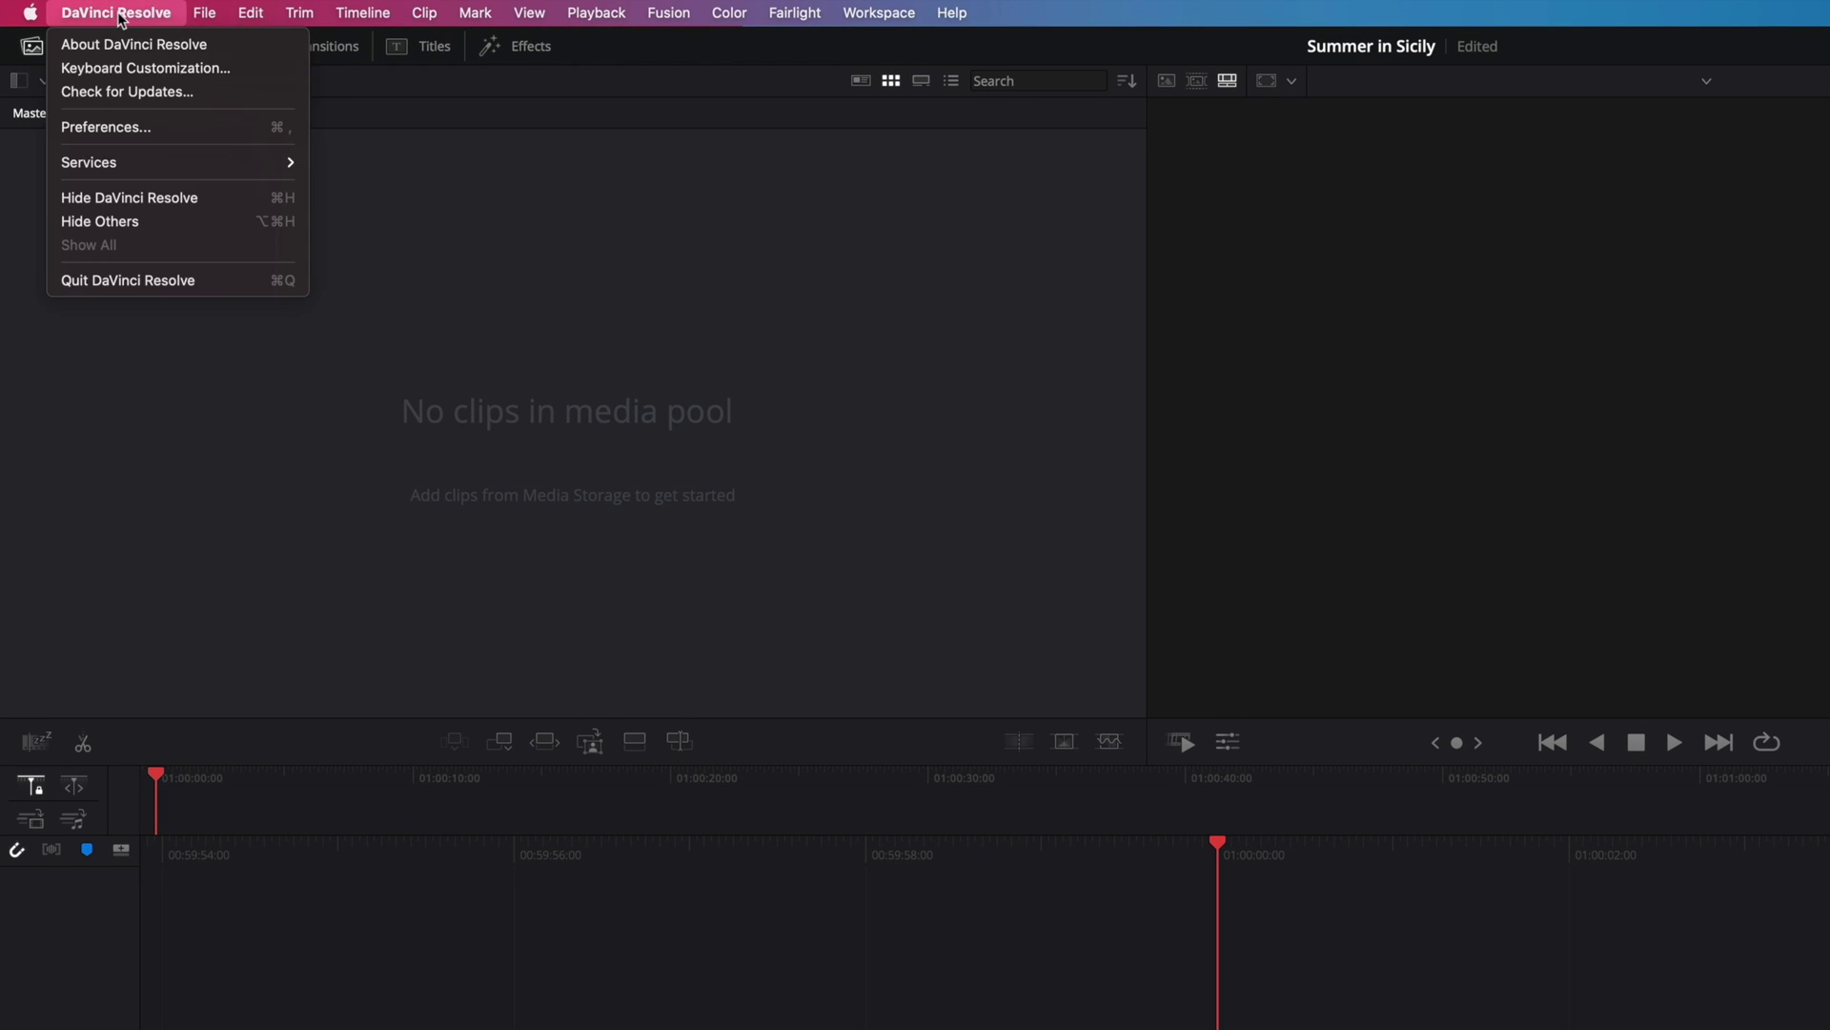
click(113, 126)
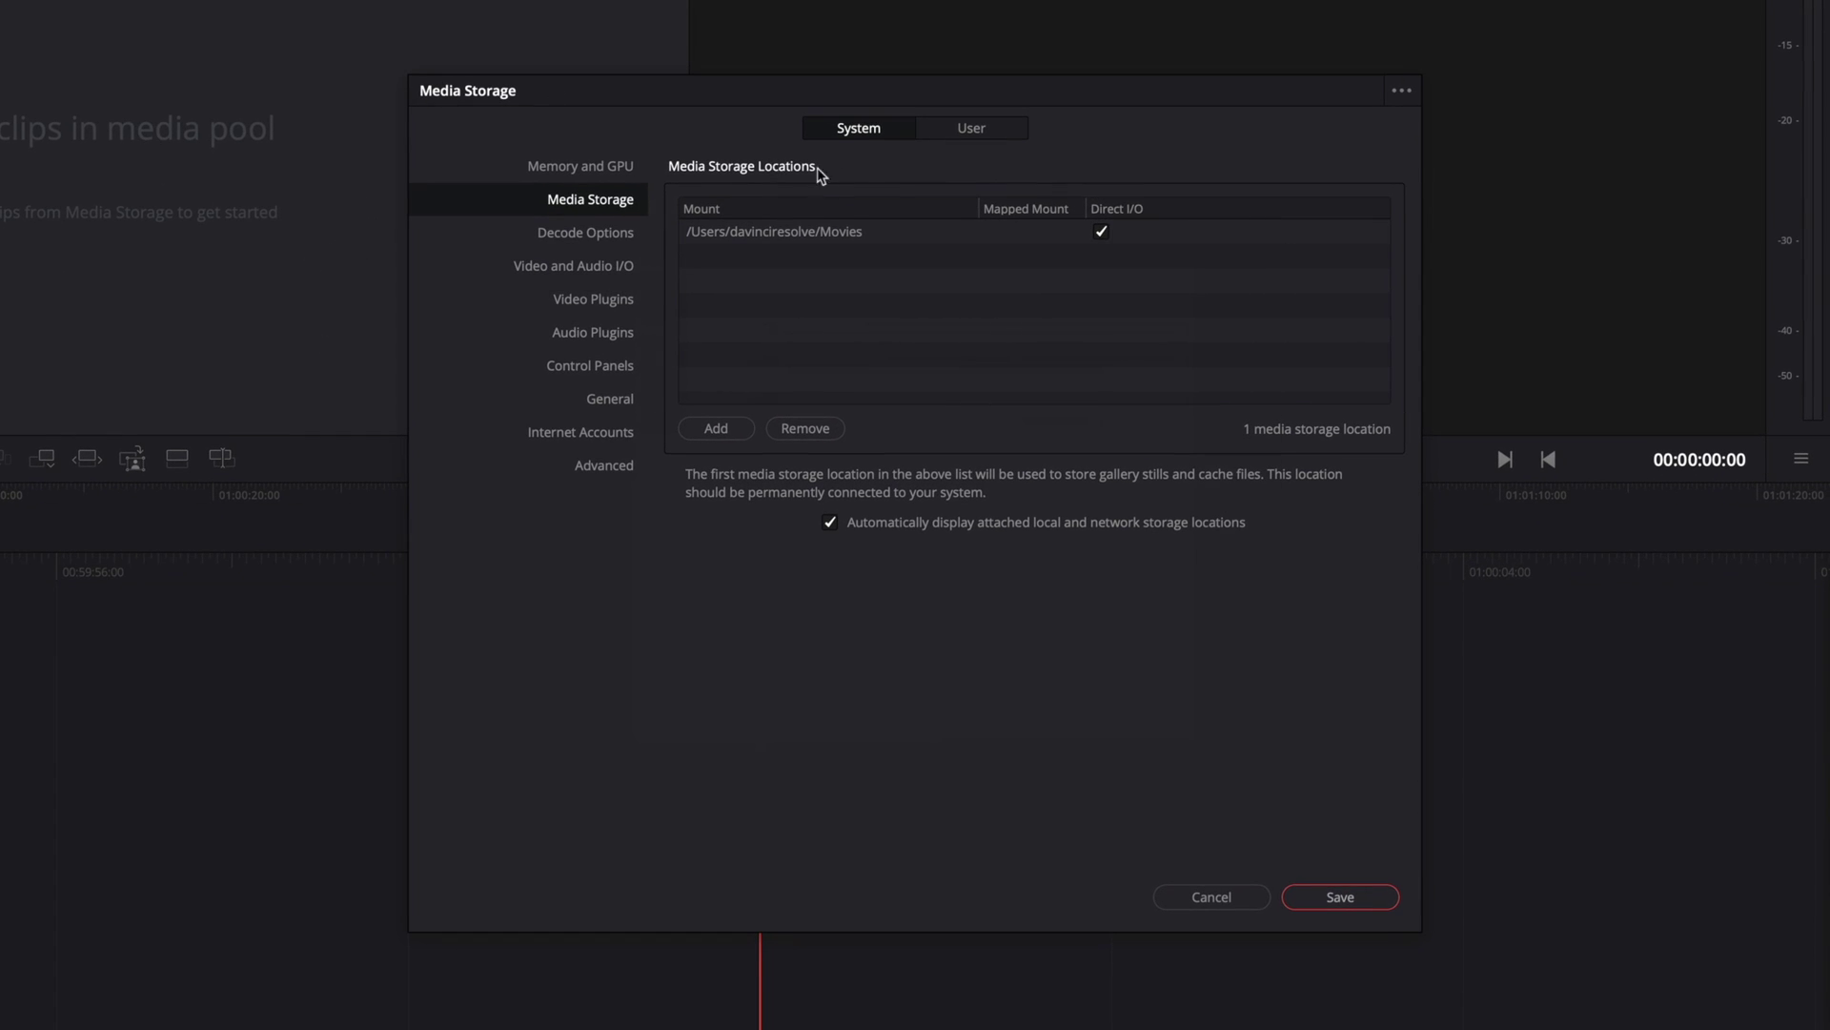
click(950, 130)
click(858, 133)
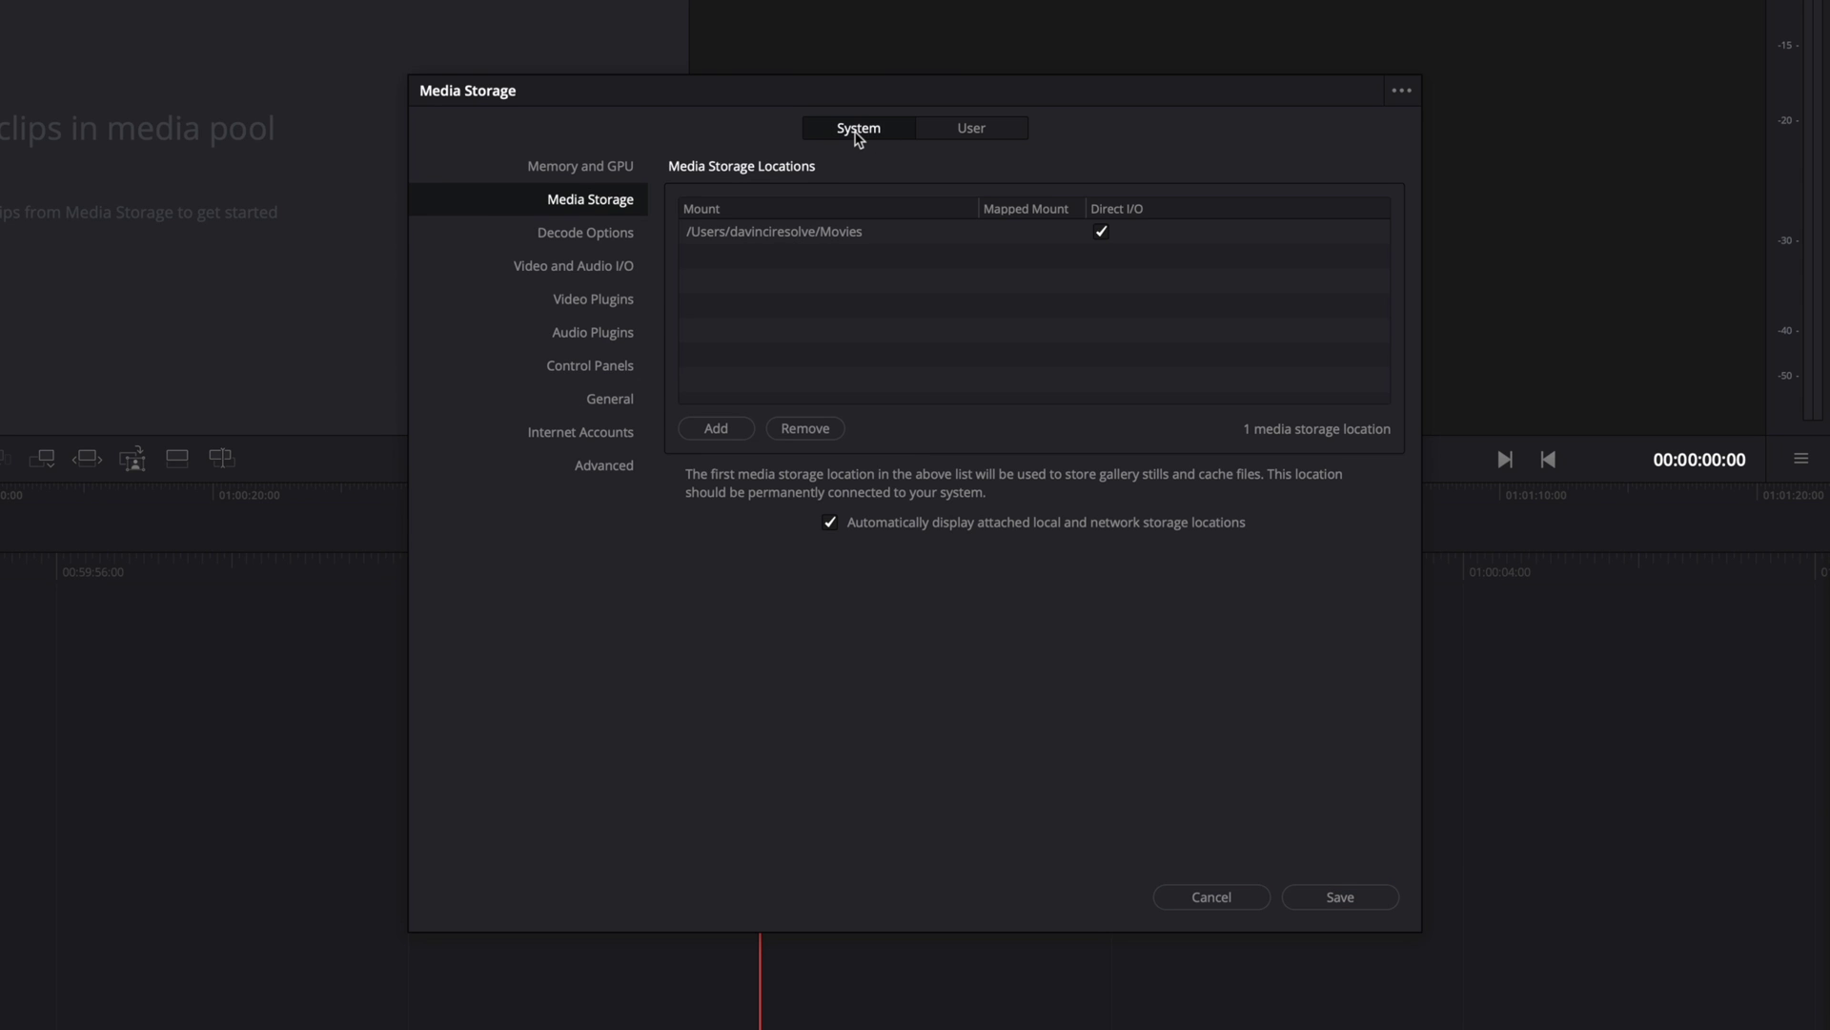
click(597, 173)
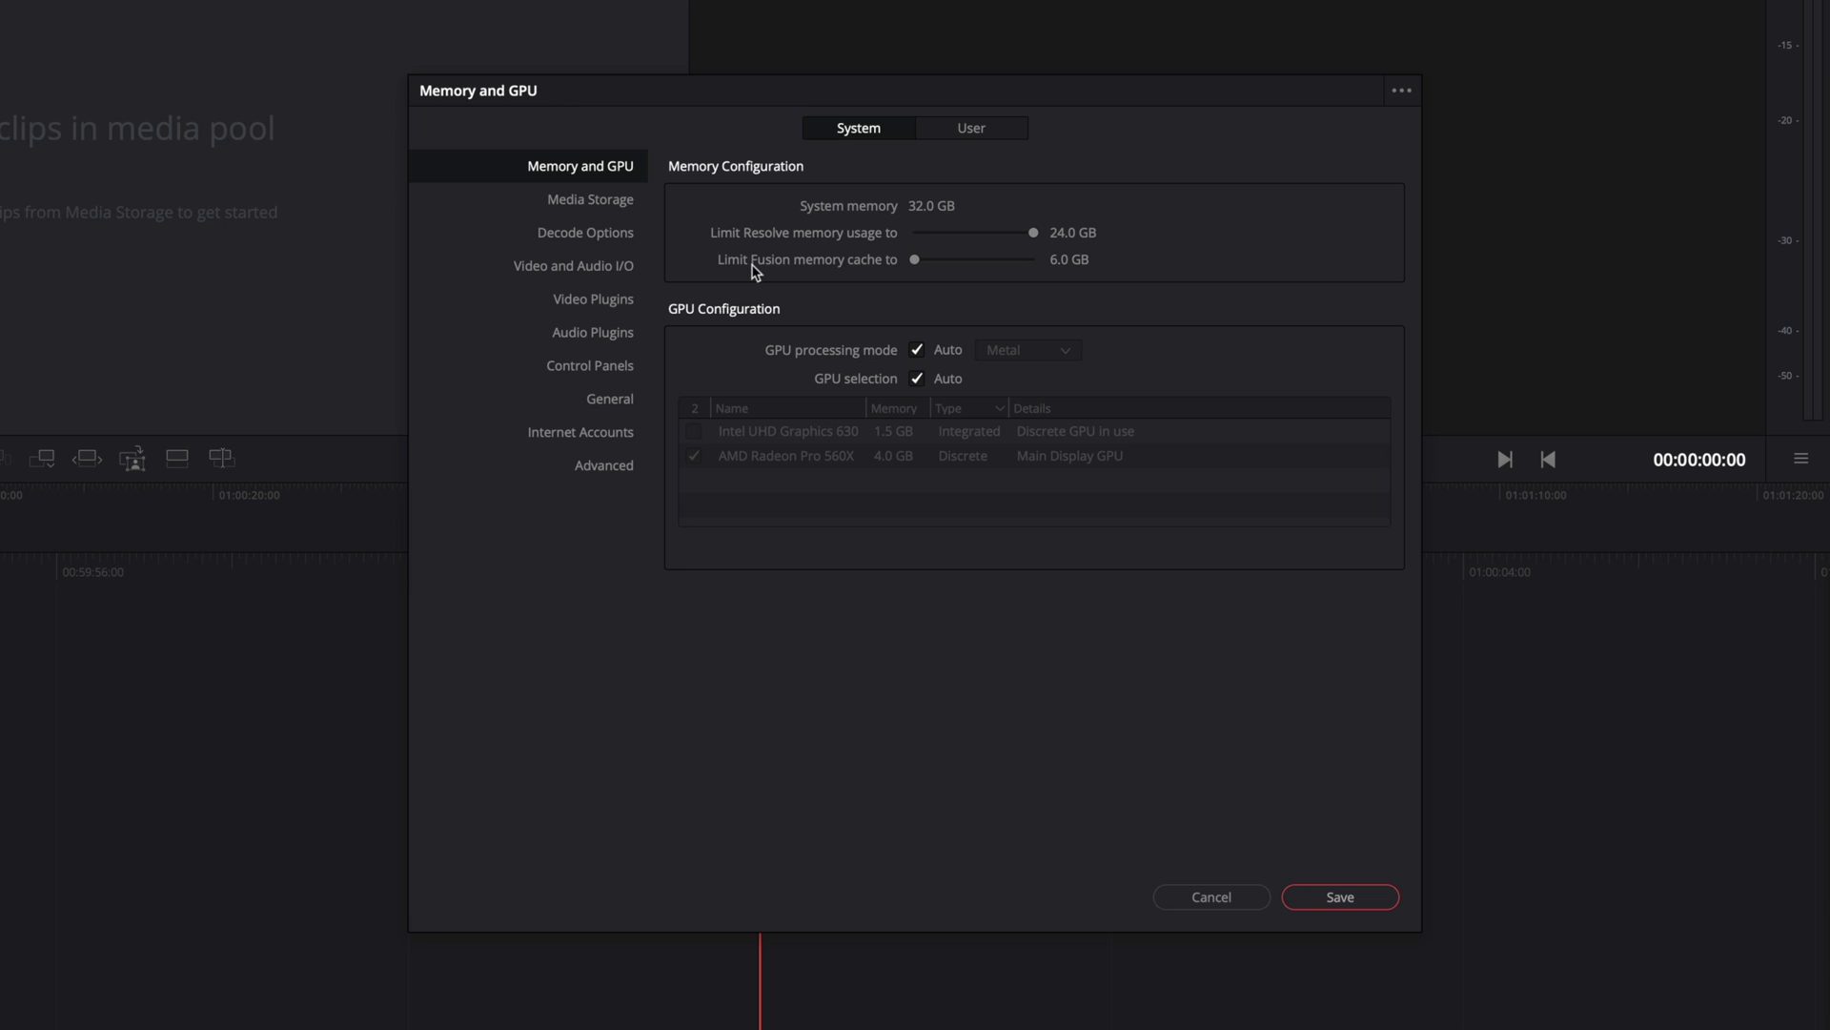
- Try out the manual GPU processing mode and GPU selection options, and restore both to Auto
mouse_move(914, 259)
mouse_down()
mouse_move(940, 262)
mouse_move(886, 266)
mouse_up()
click(918, 351)
click(1071, 358)
click(1041, 389)
click(917, 350)
click(920, 381)
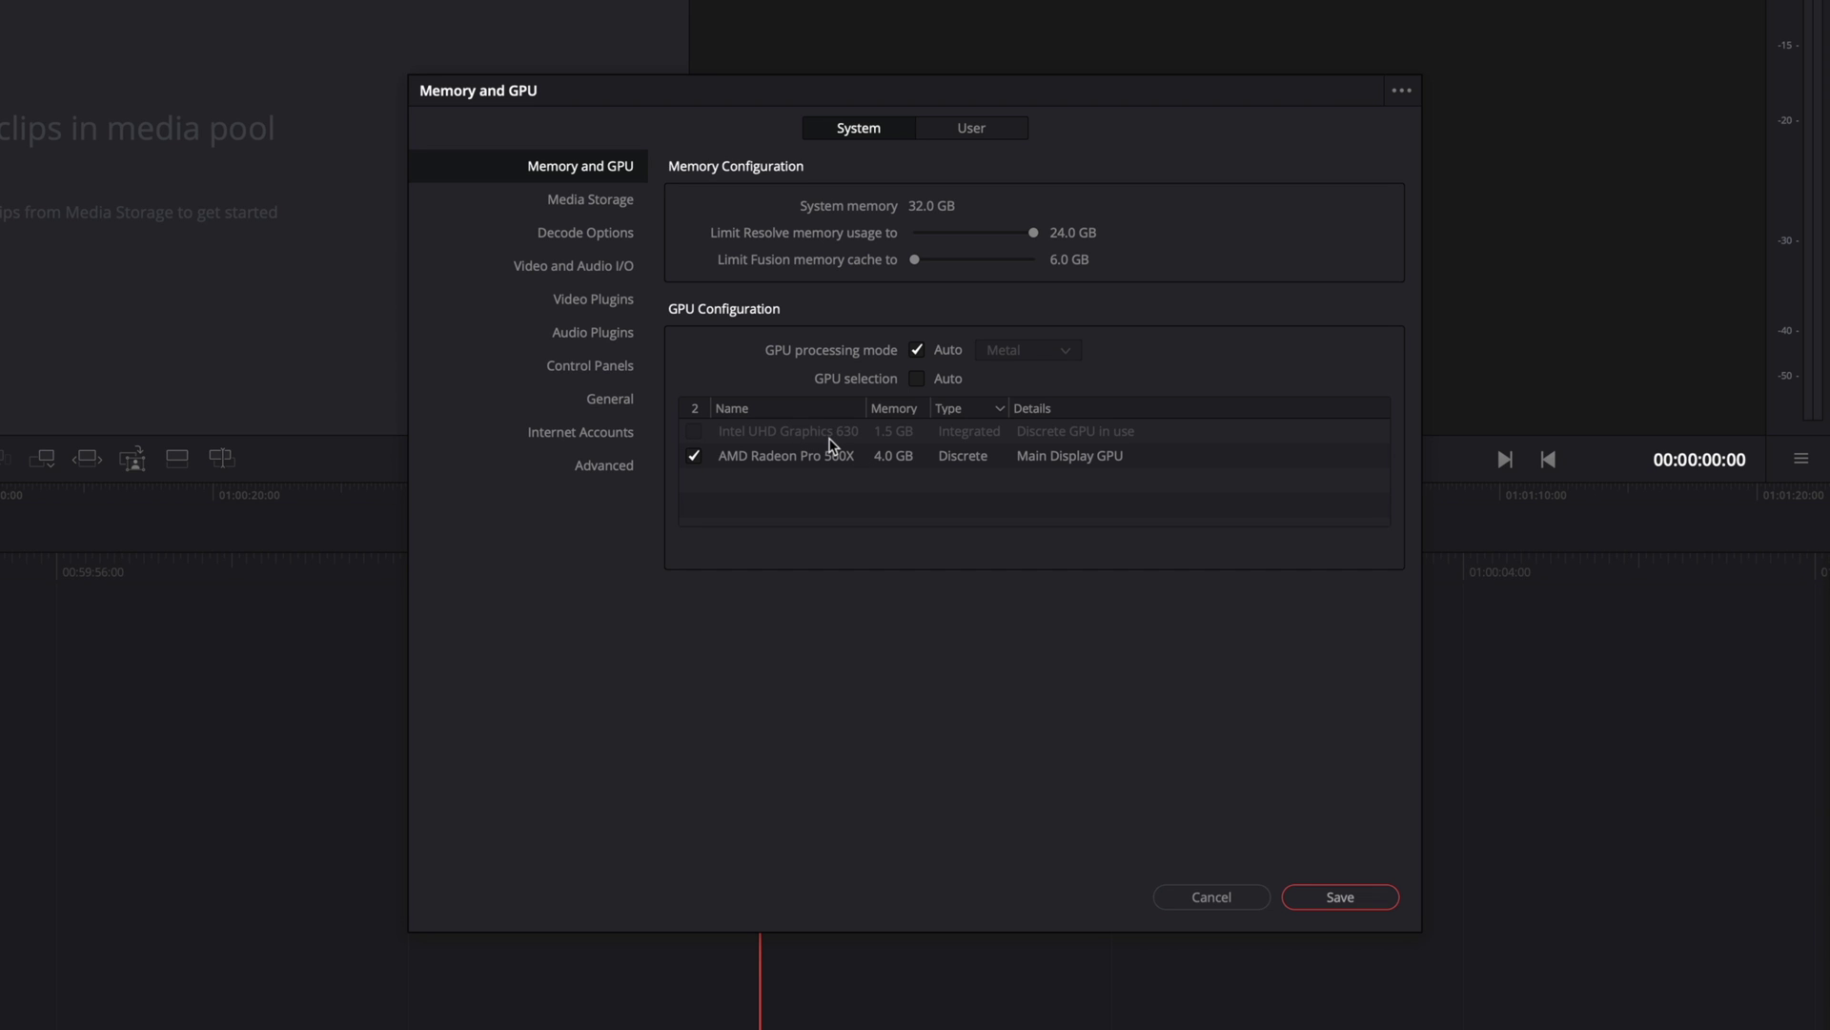
click(917, 380)
click(917, 379)
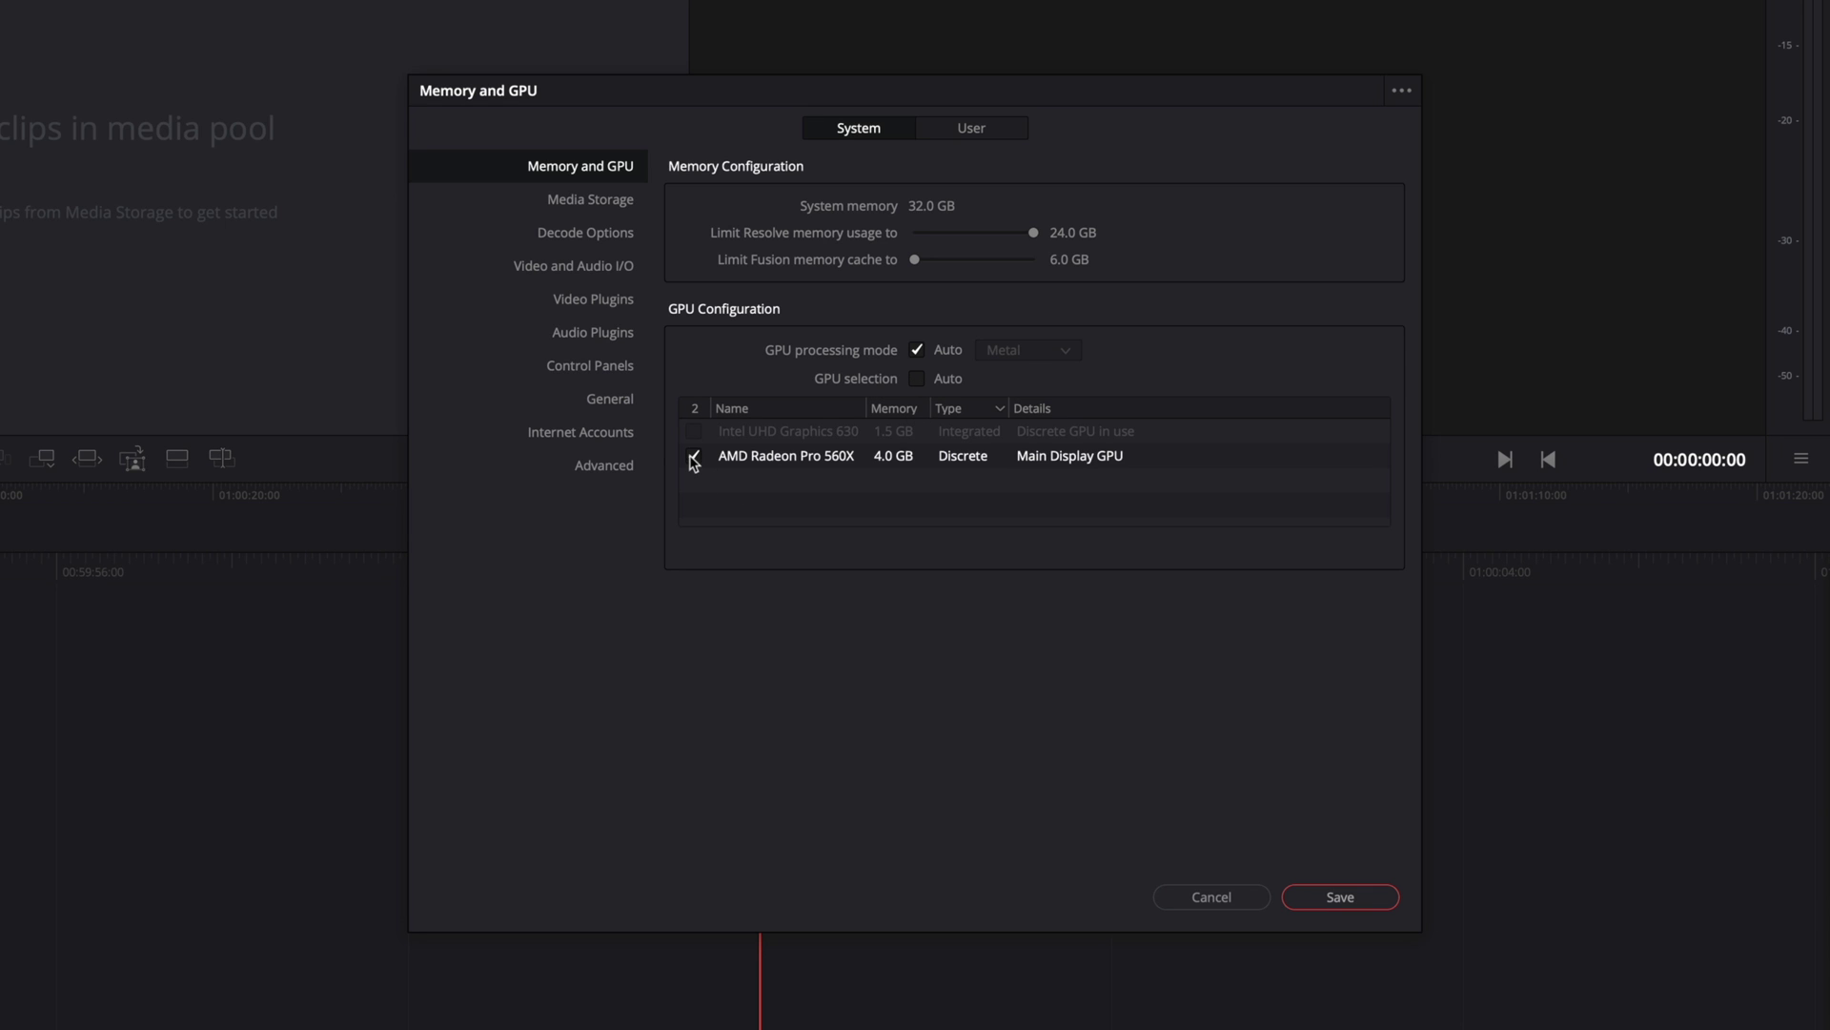
click(917, 380)
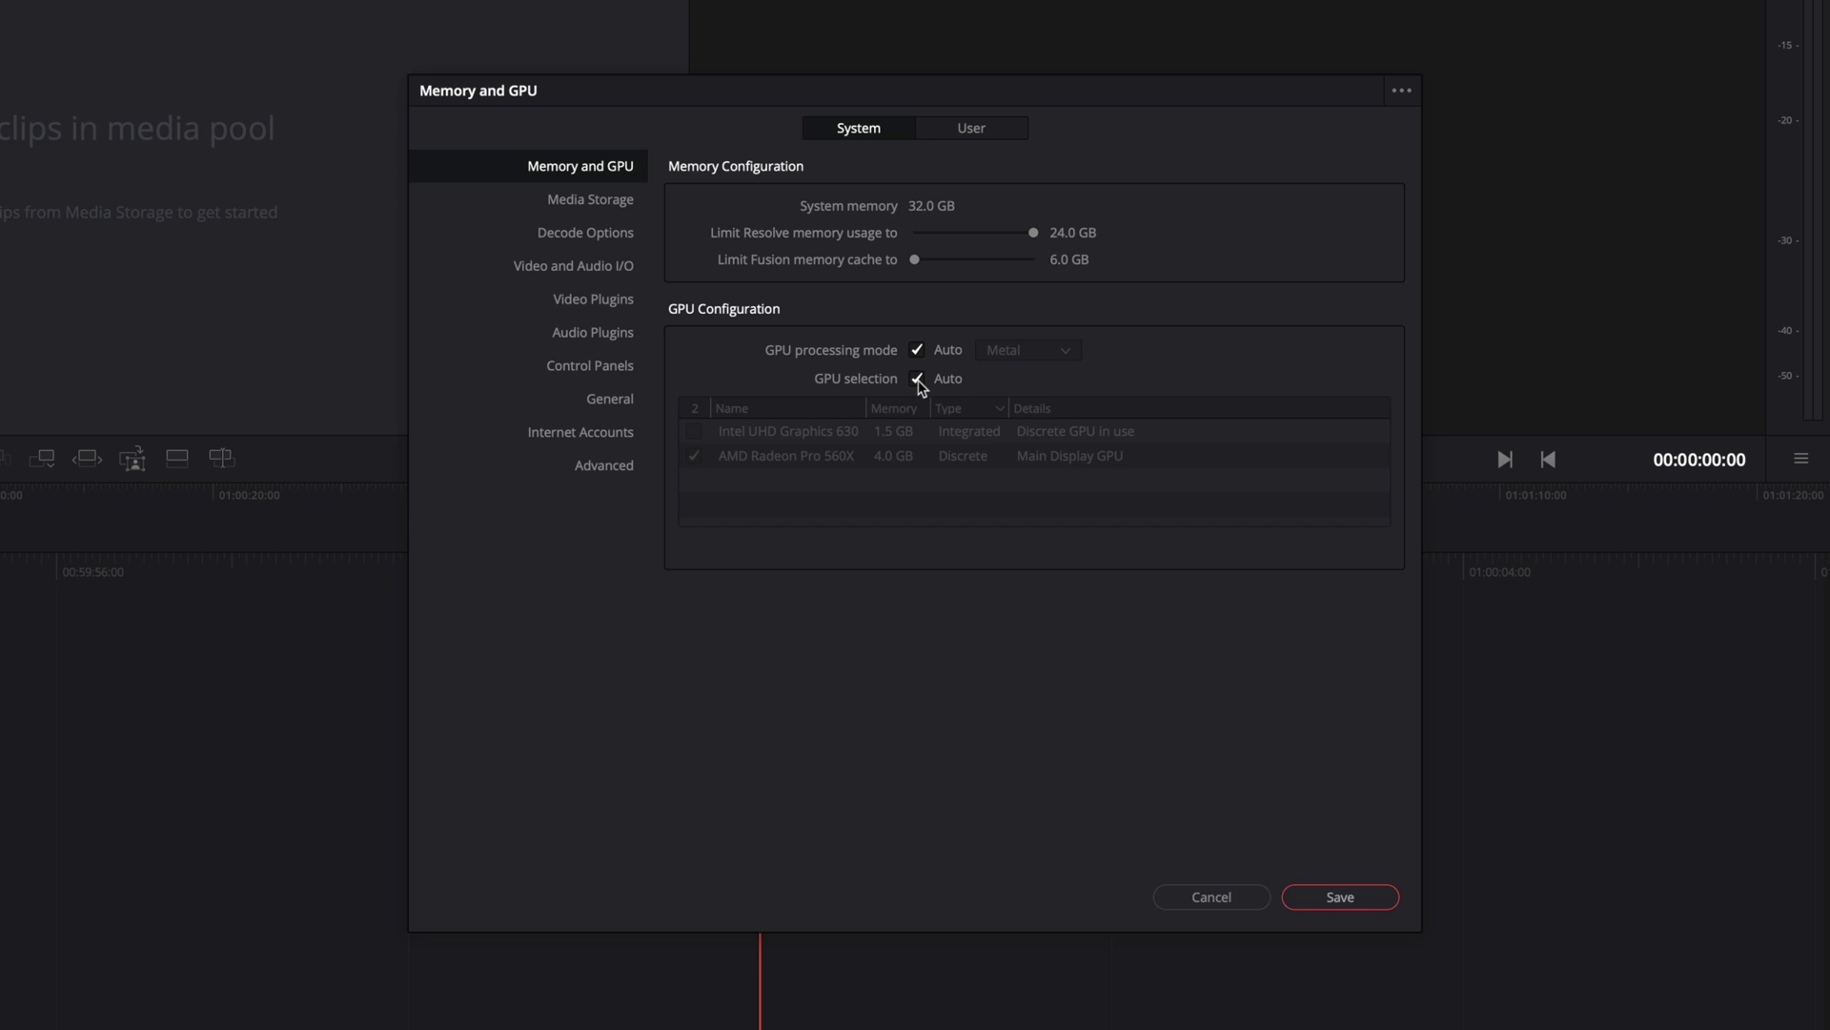
- Remove the Movies folder from the media storage locations
click(609, 210)
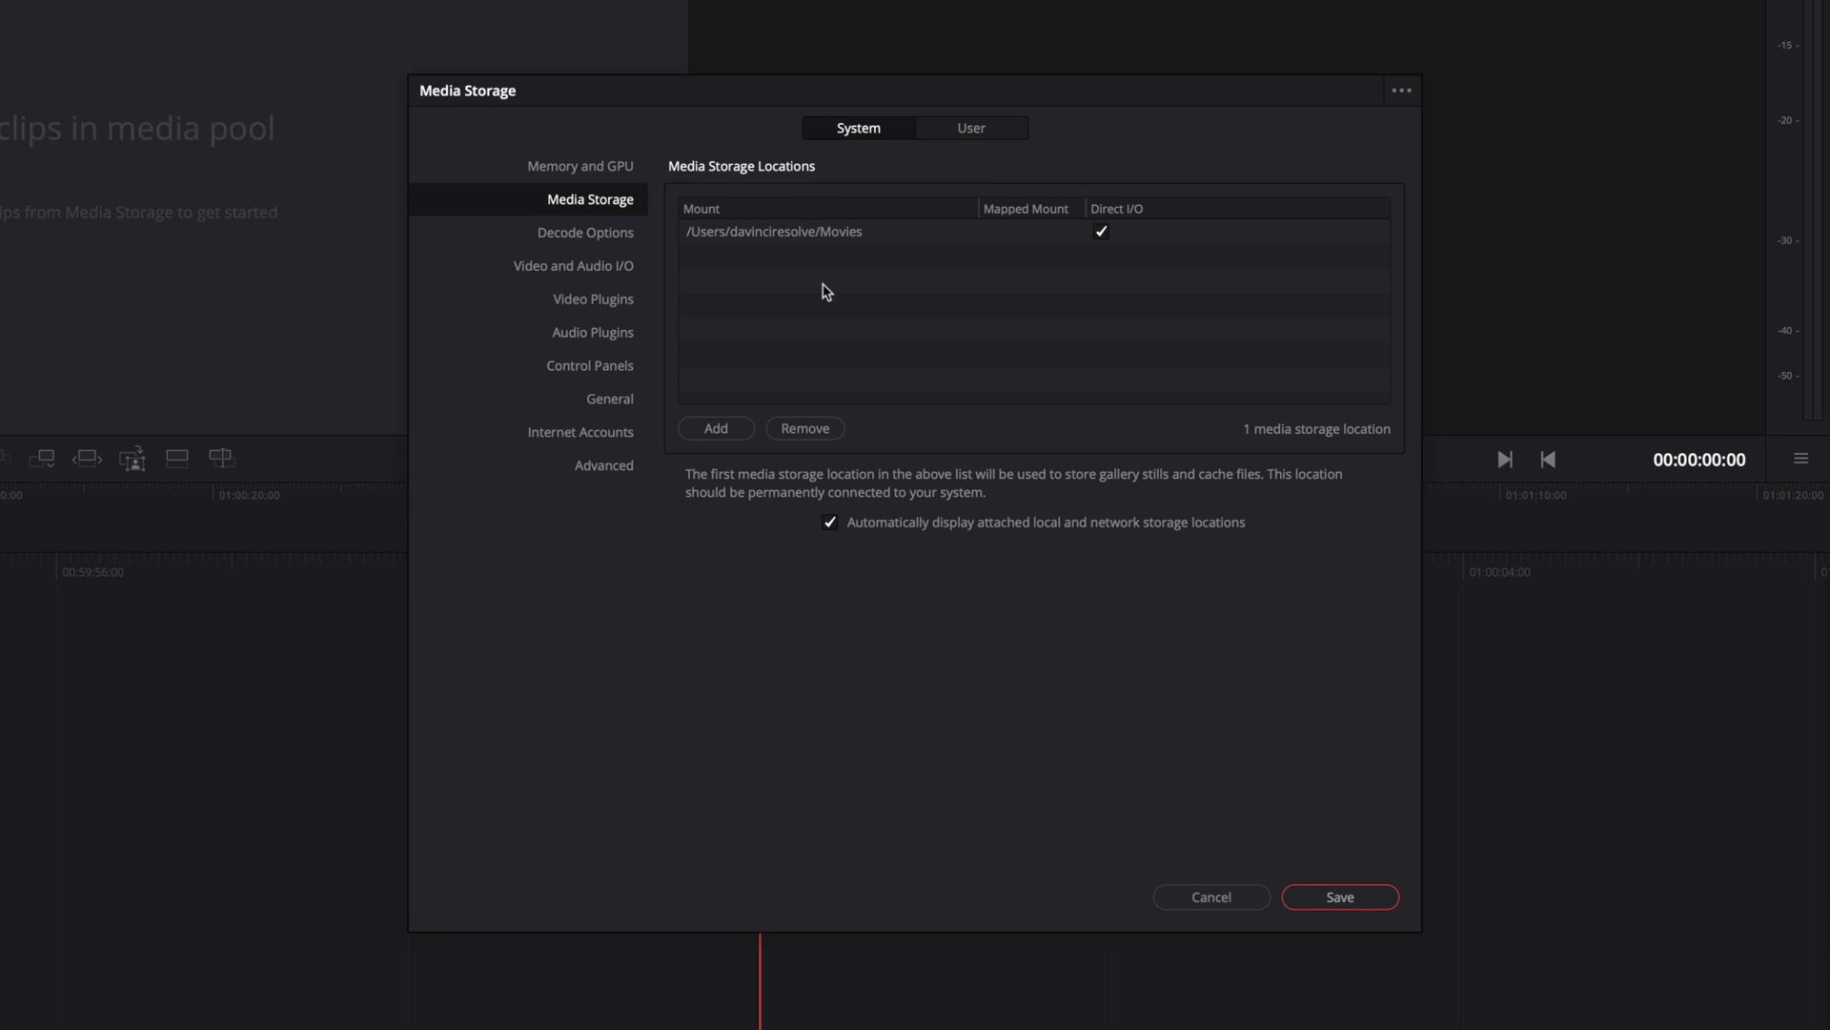
click(789, 237)
click(799, 430)
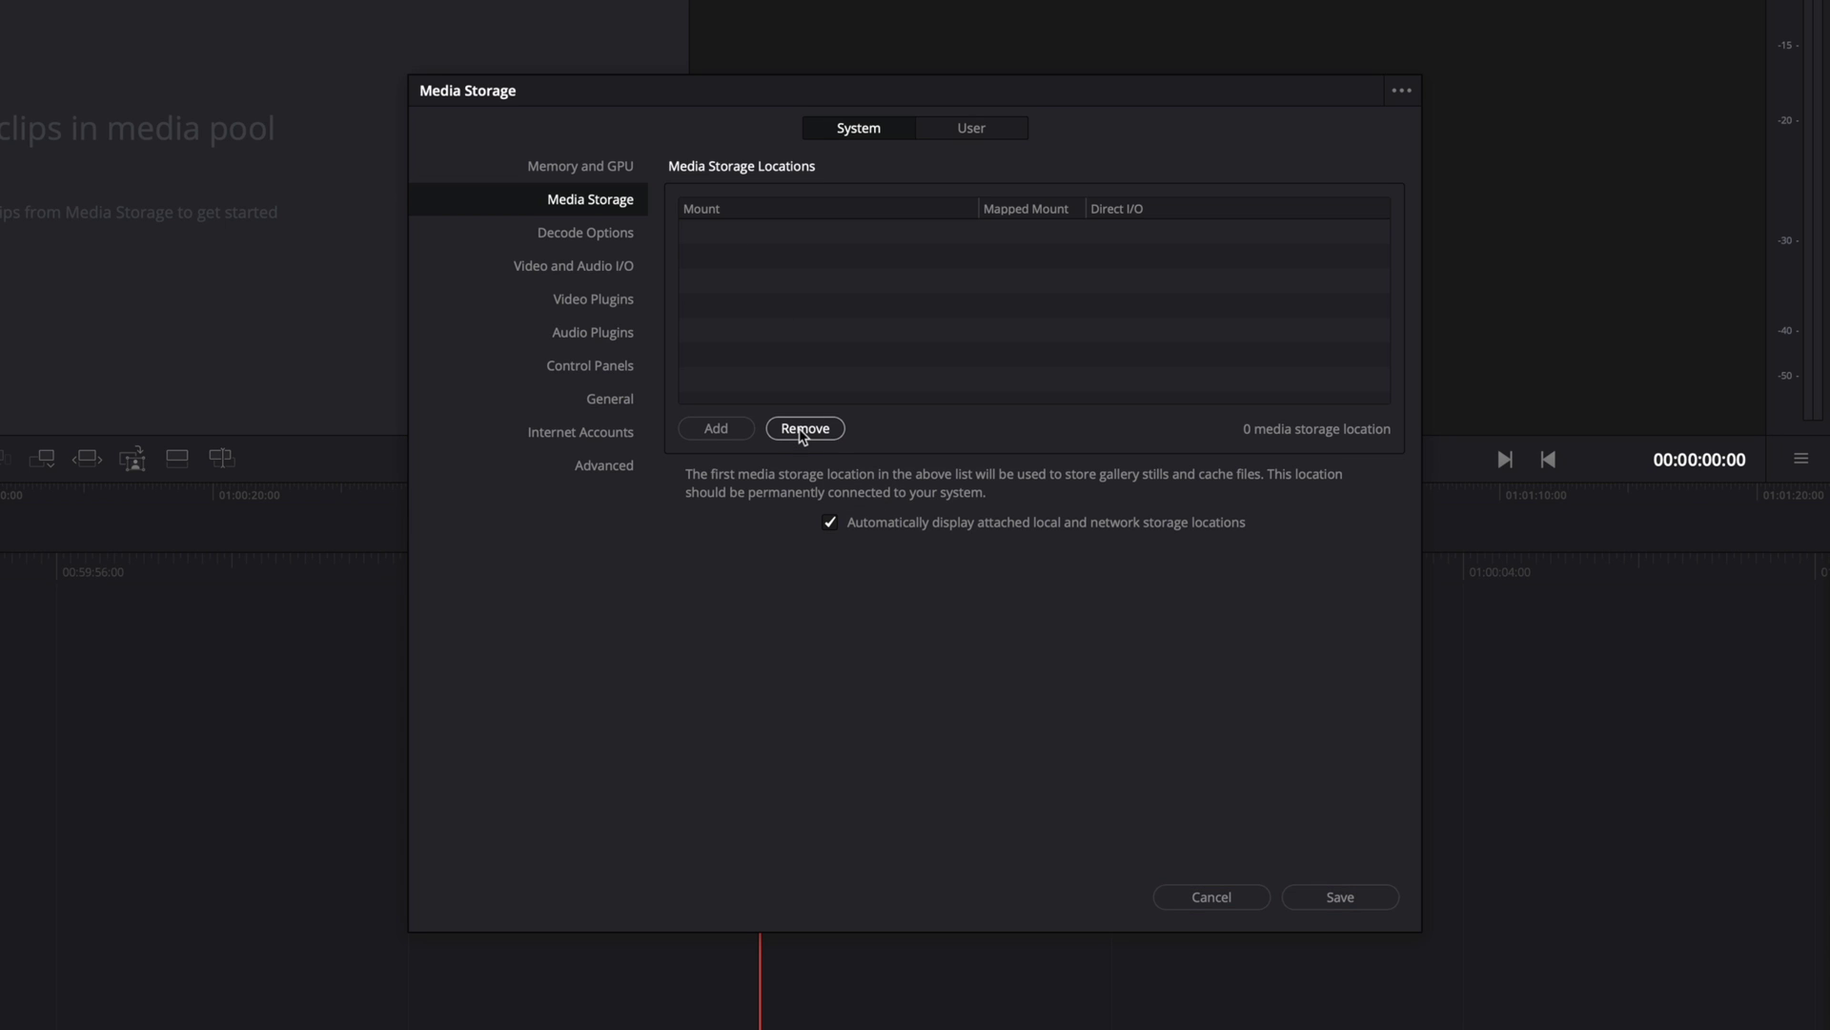
- Add the PROJECTS/Sicily/Medias folder on the FAST_SSD_GDrive drive as the media storage location
click(717, 430)
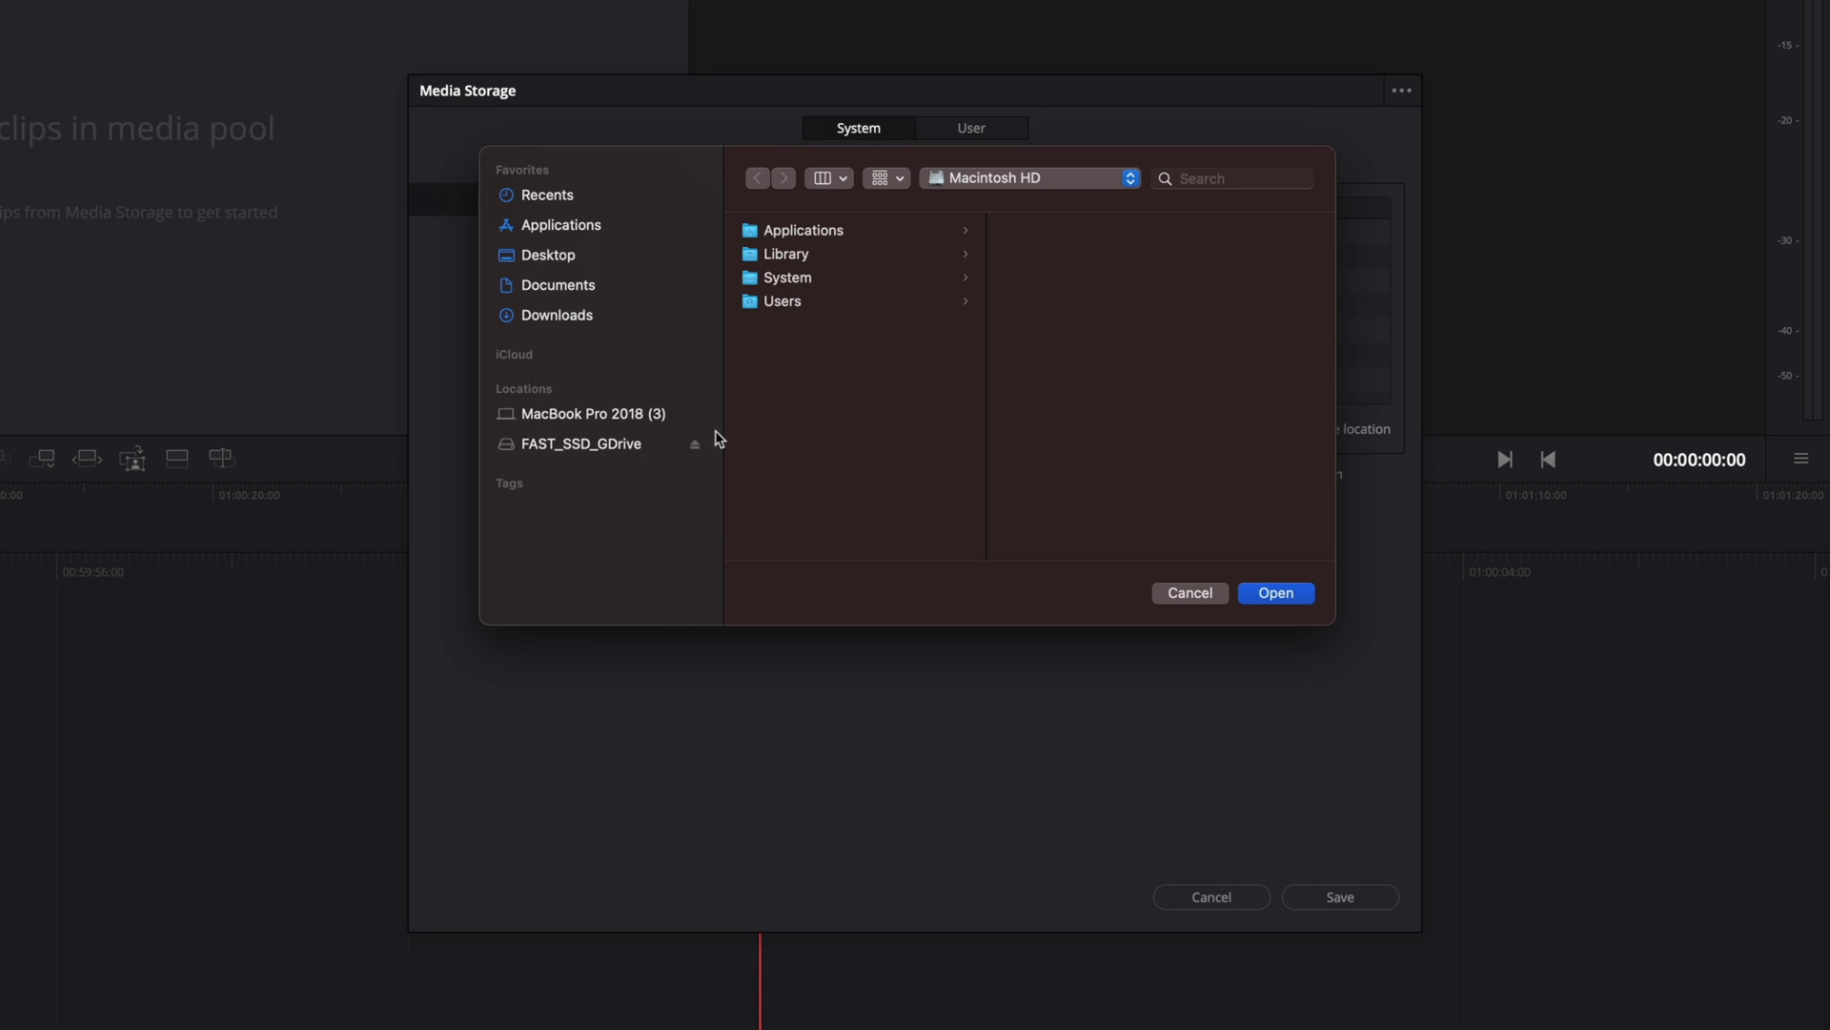
click(598, 452)
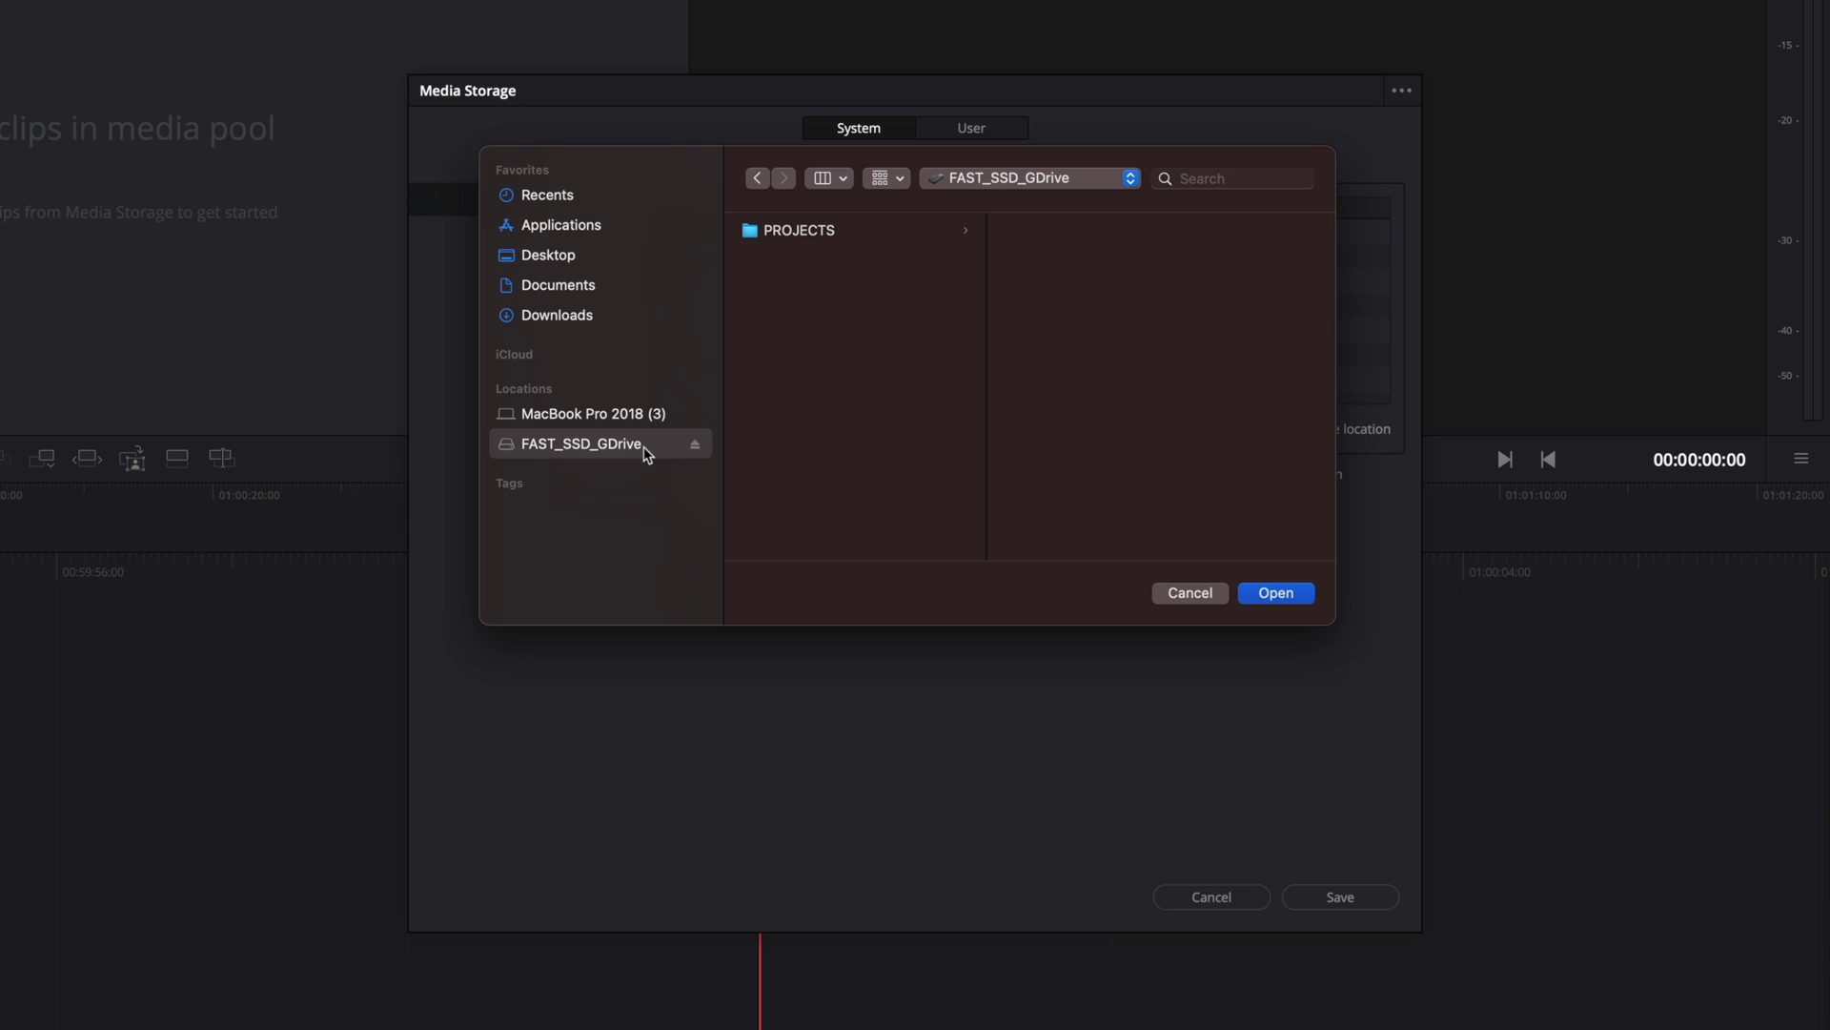
click(807, 232)
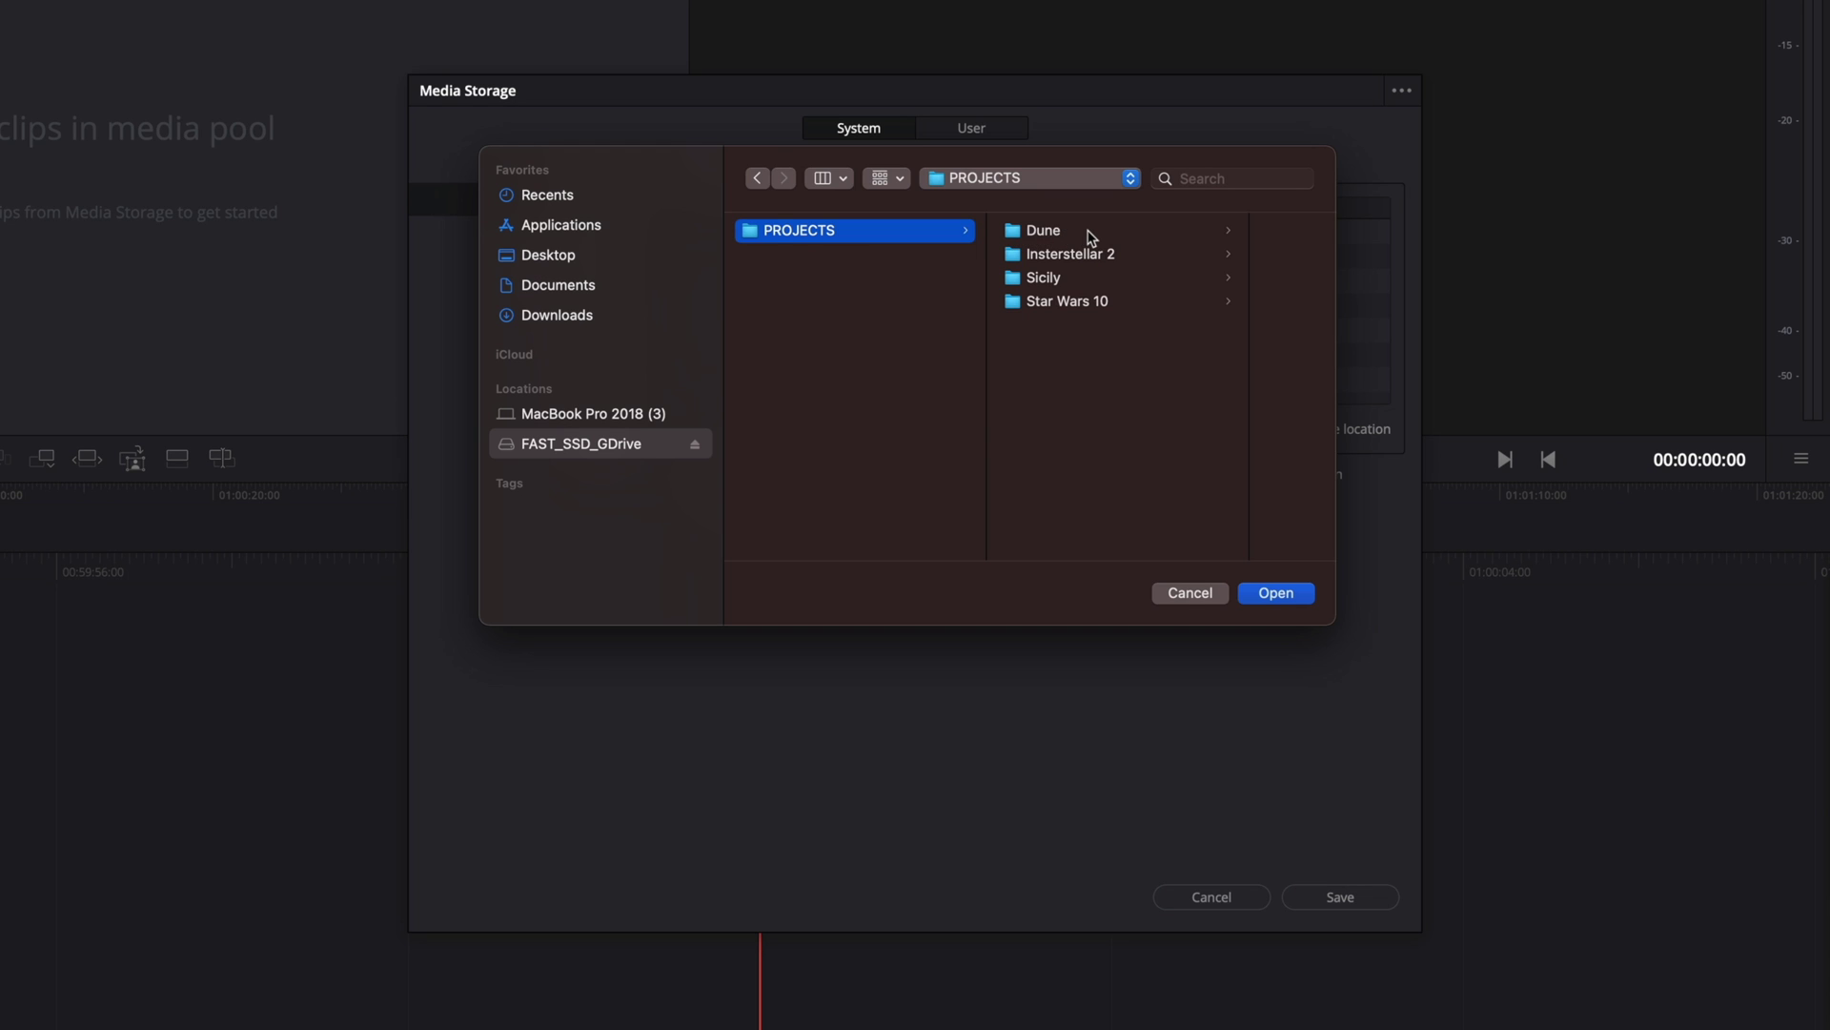
click(1046, 285)
click(1046, 284)
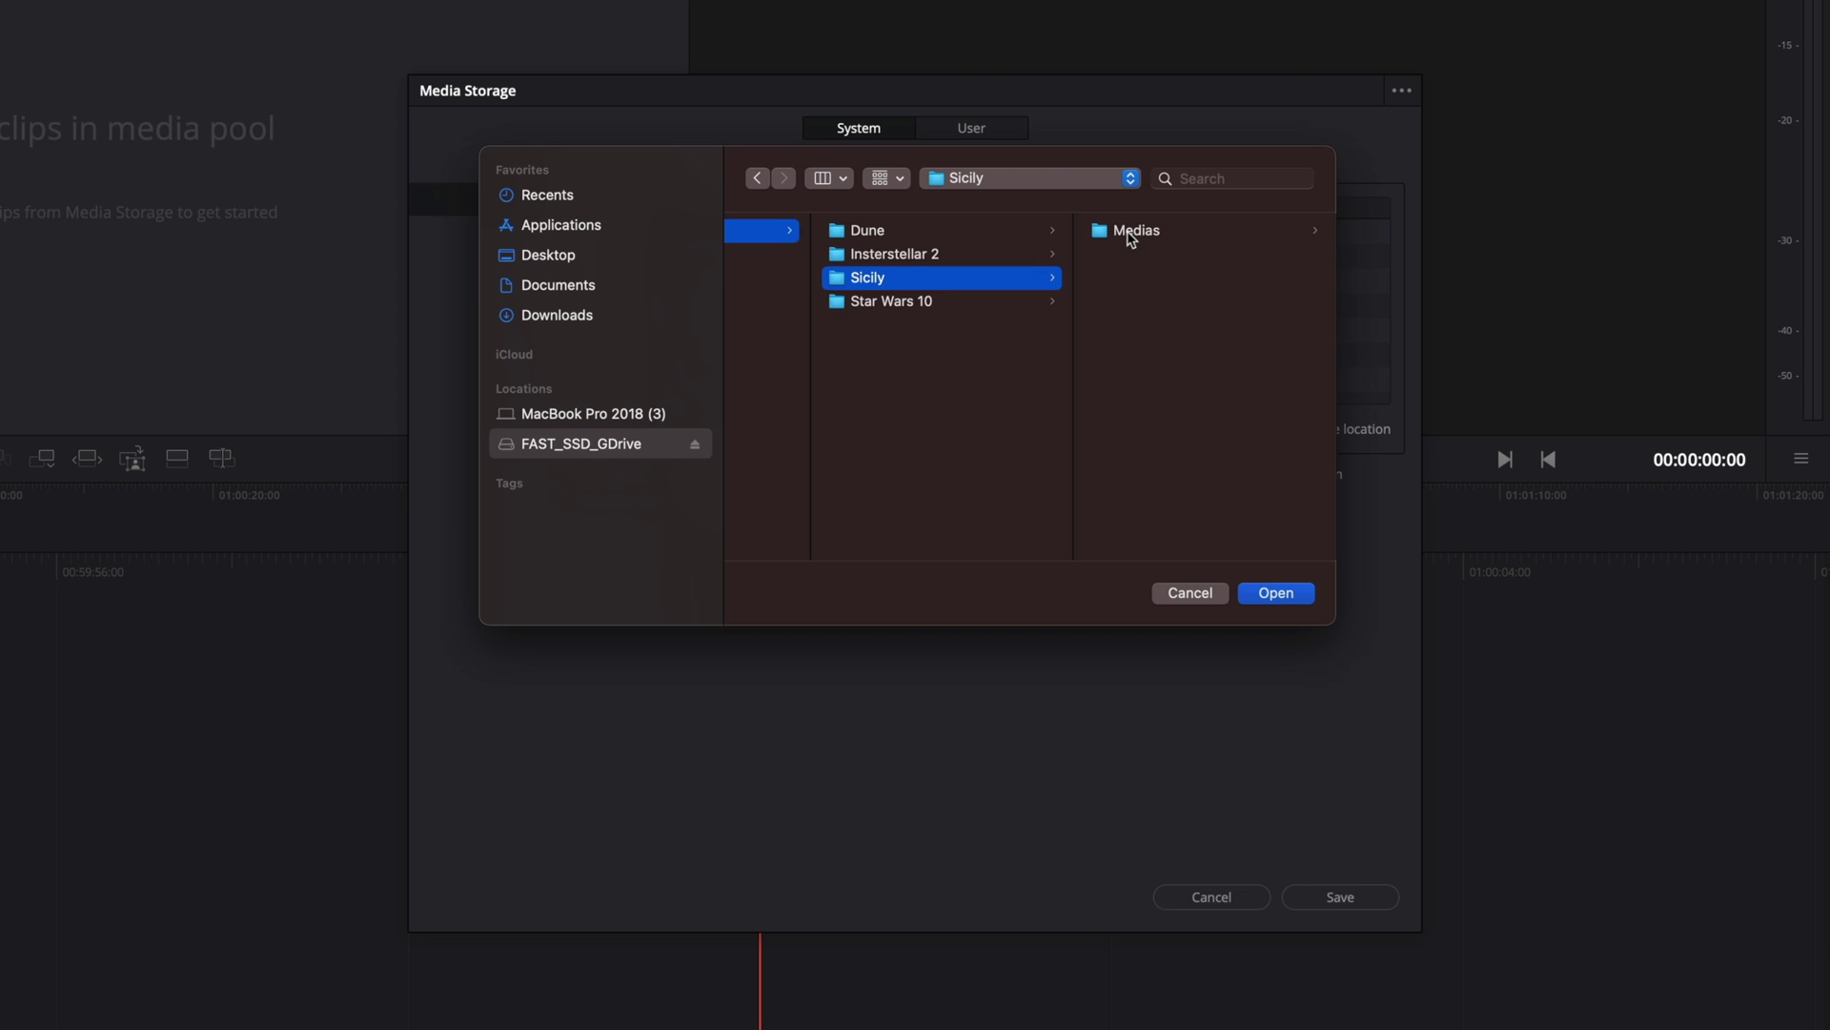
click(1128, 239)
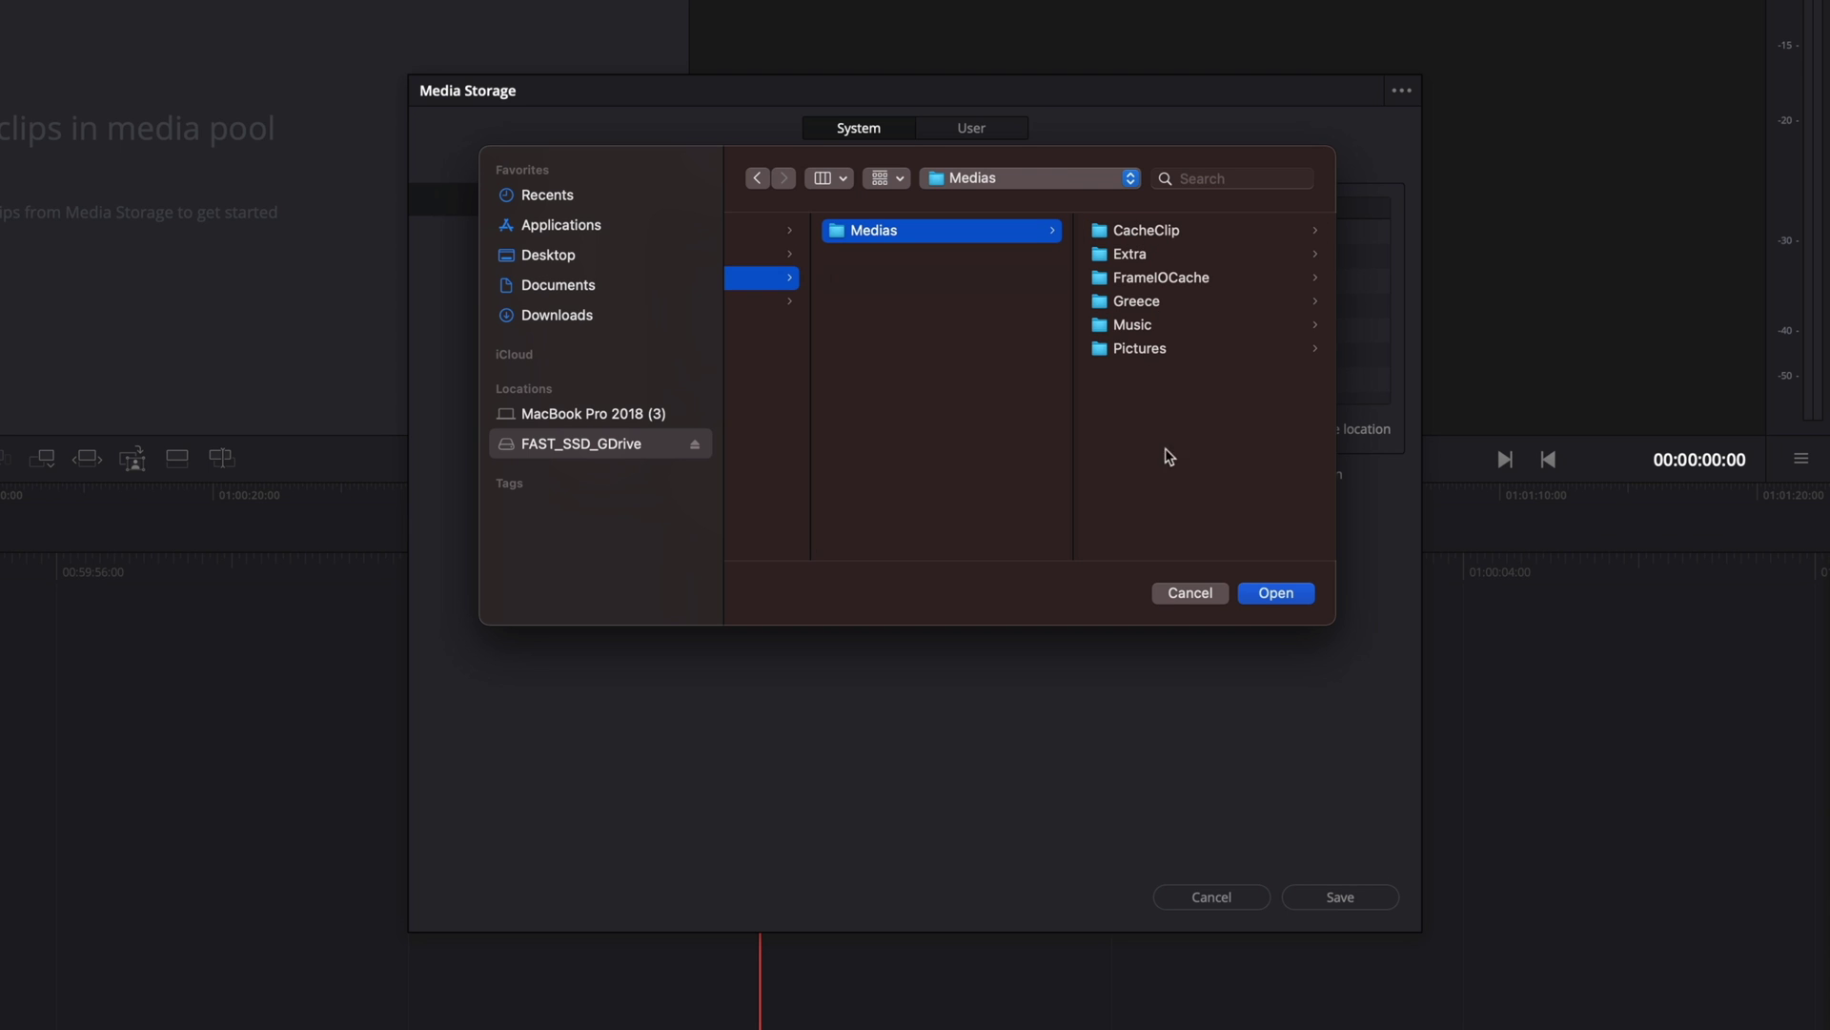
click(1273, 595)
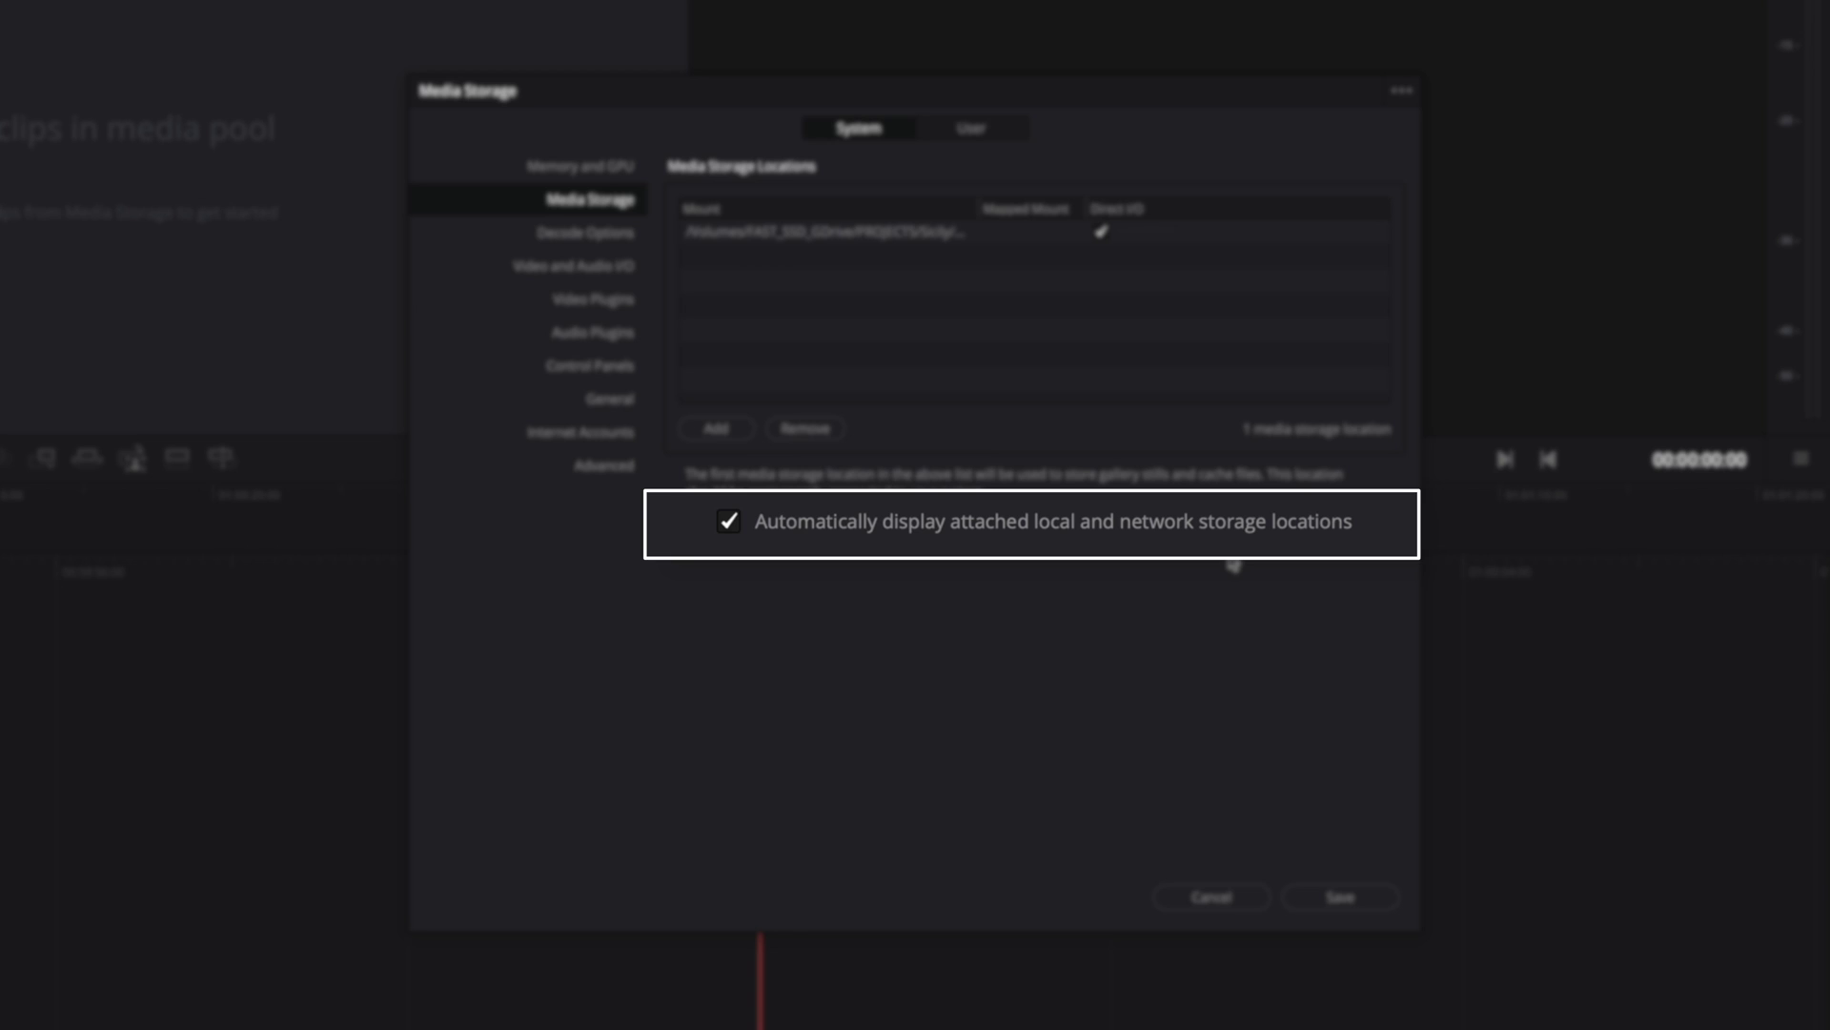
- Review the system's Video and Audio I/O settings, the video plugins and the list of available audio plugins
click(604, 268)
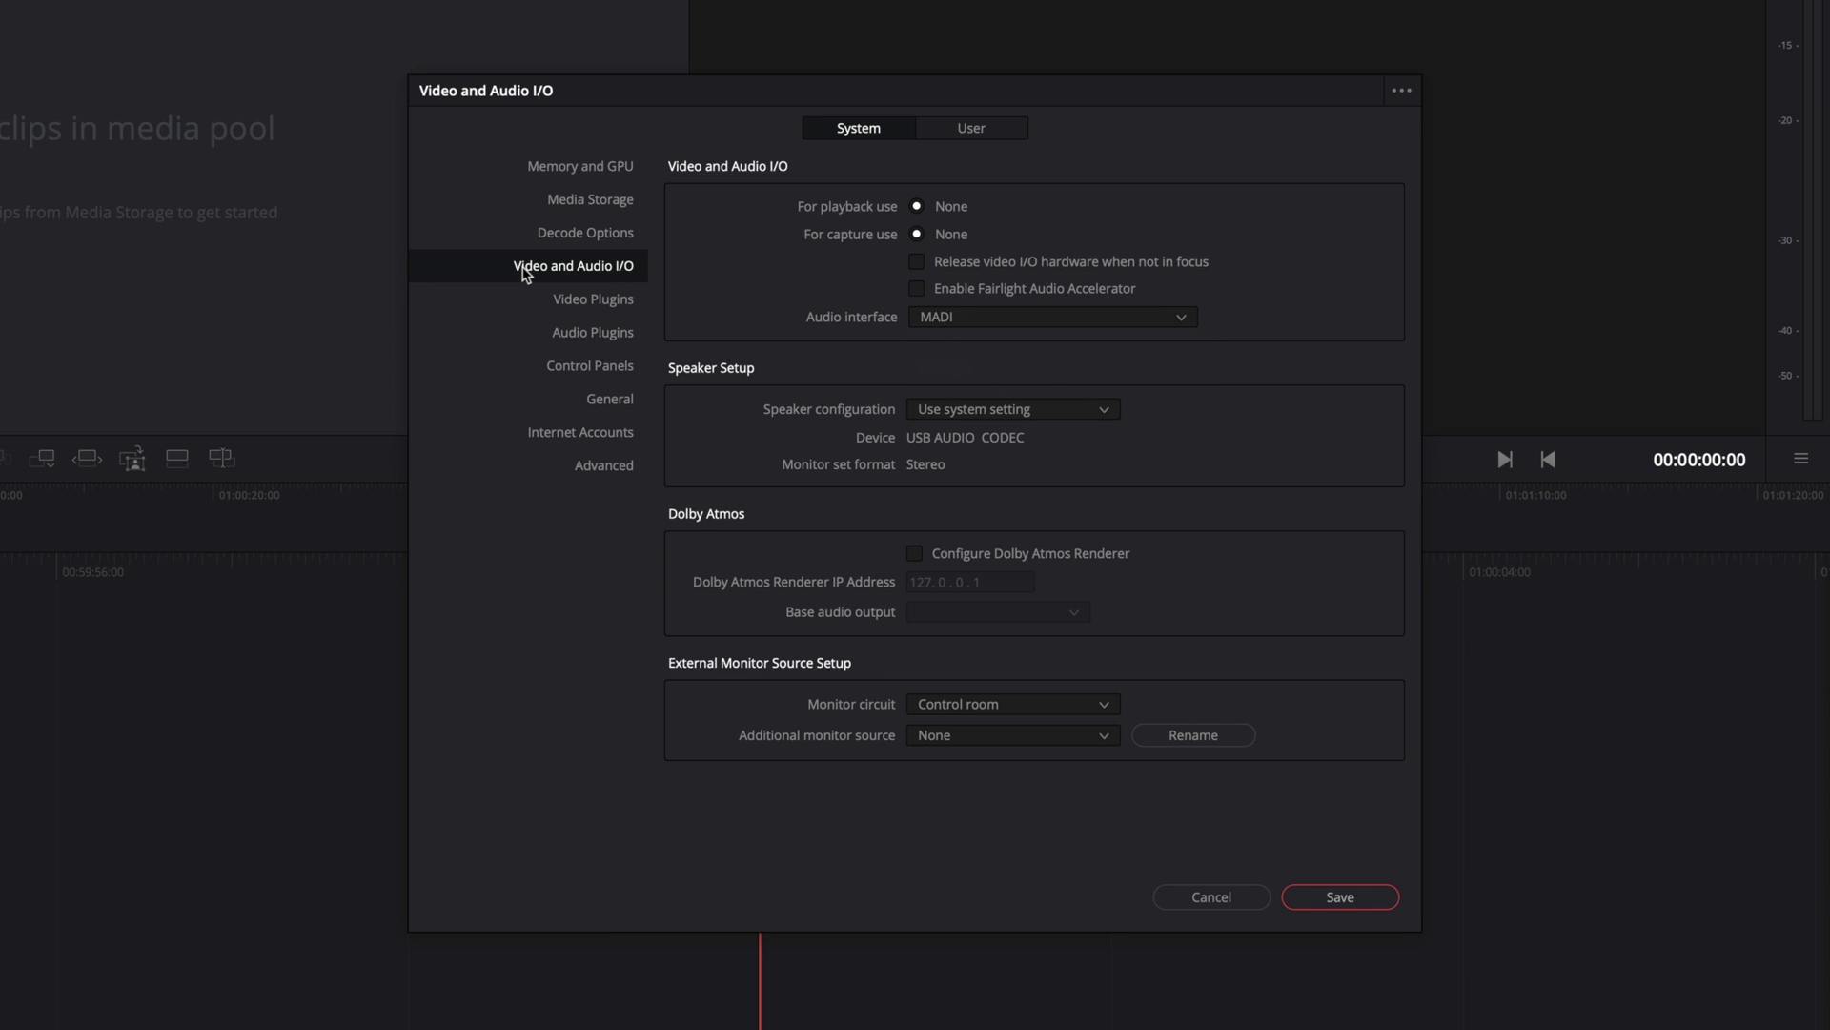
click(593, 303)
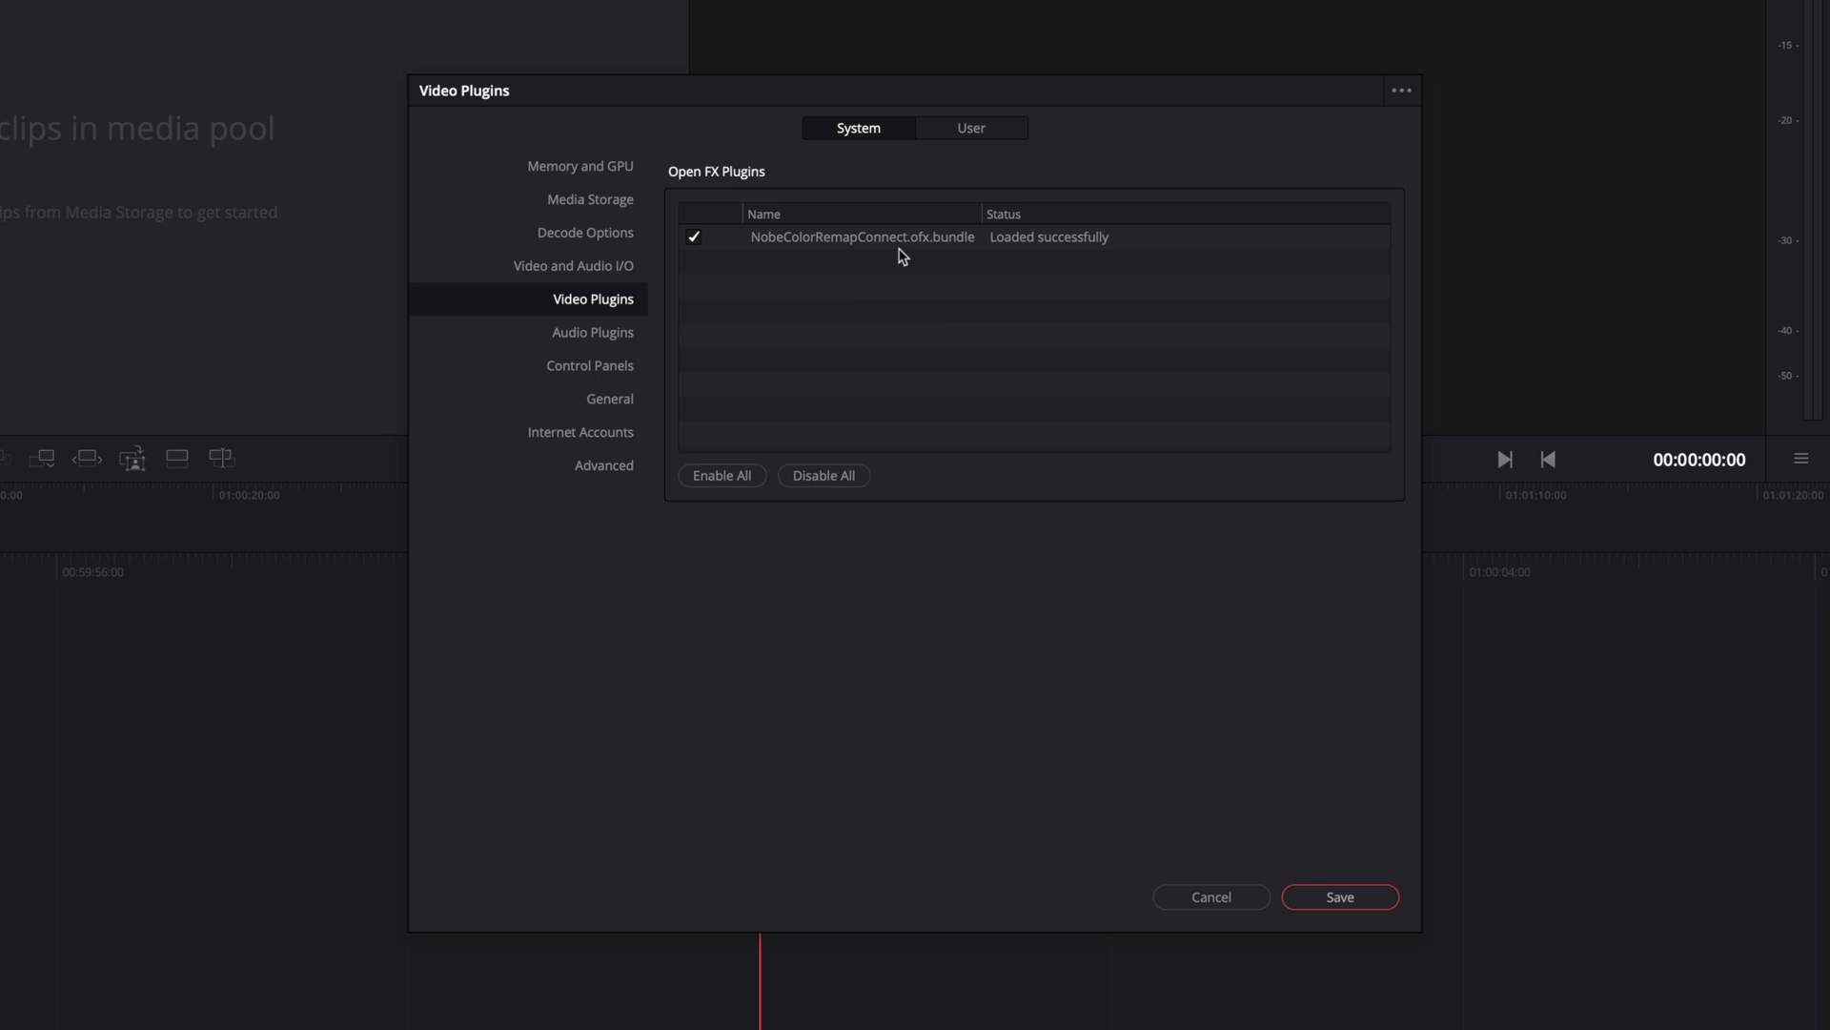
click(594, 334)
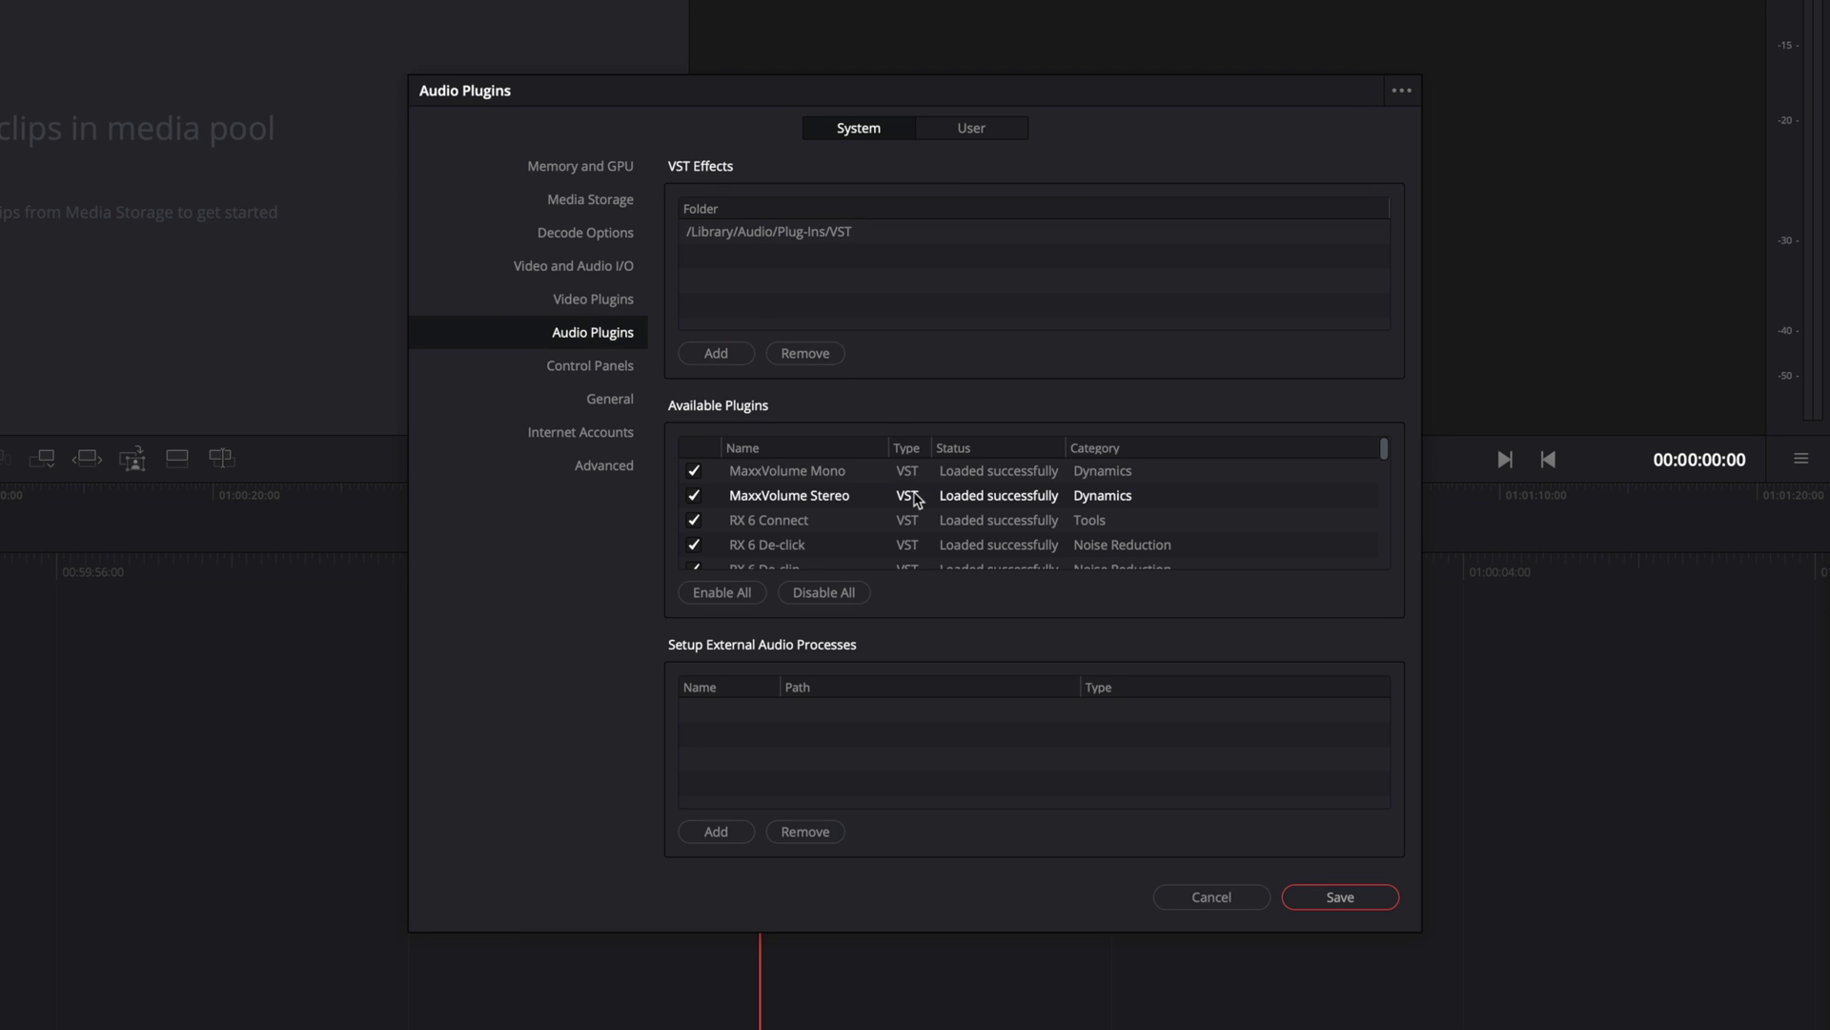
scroll(907, 498, down, 3)
scroll(916, 500, down, 1)
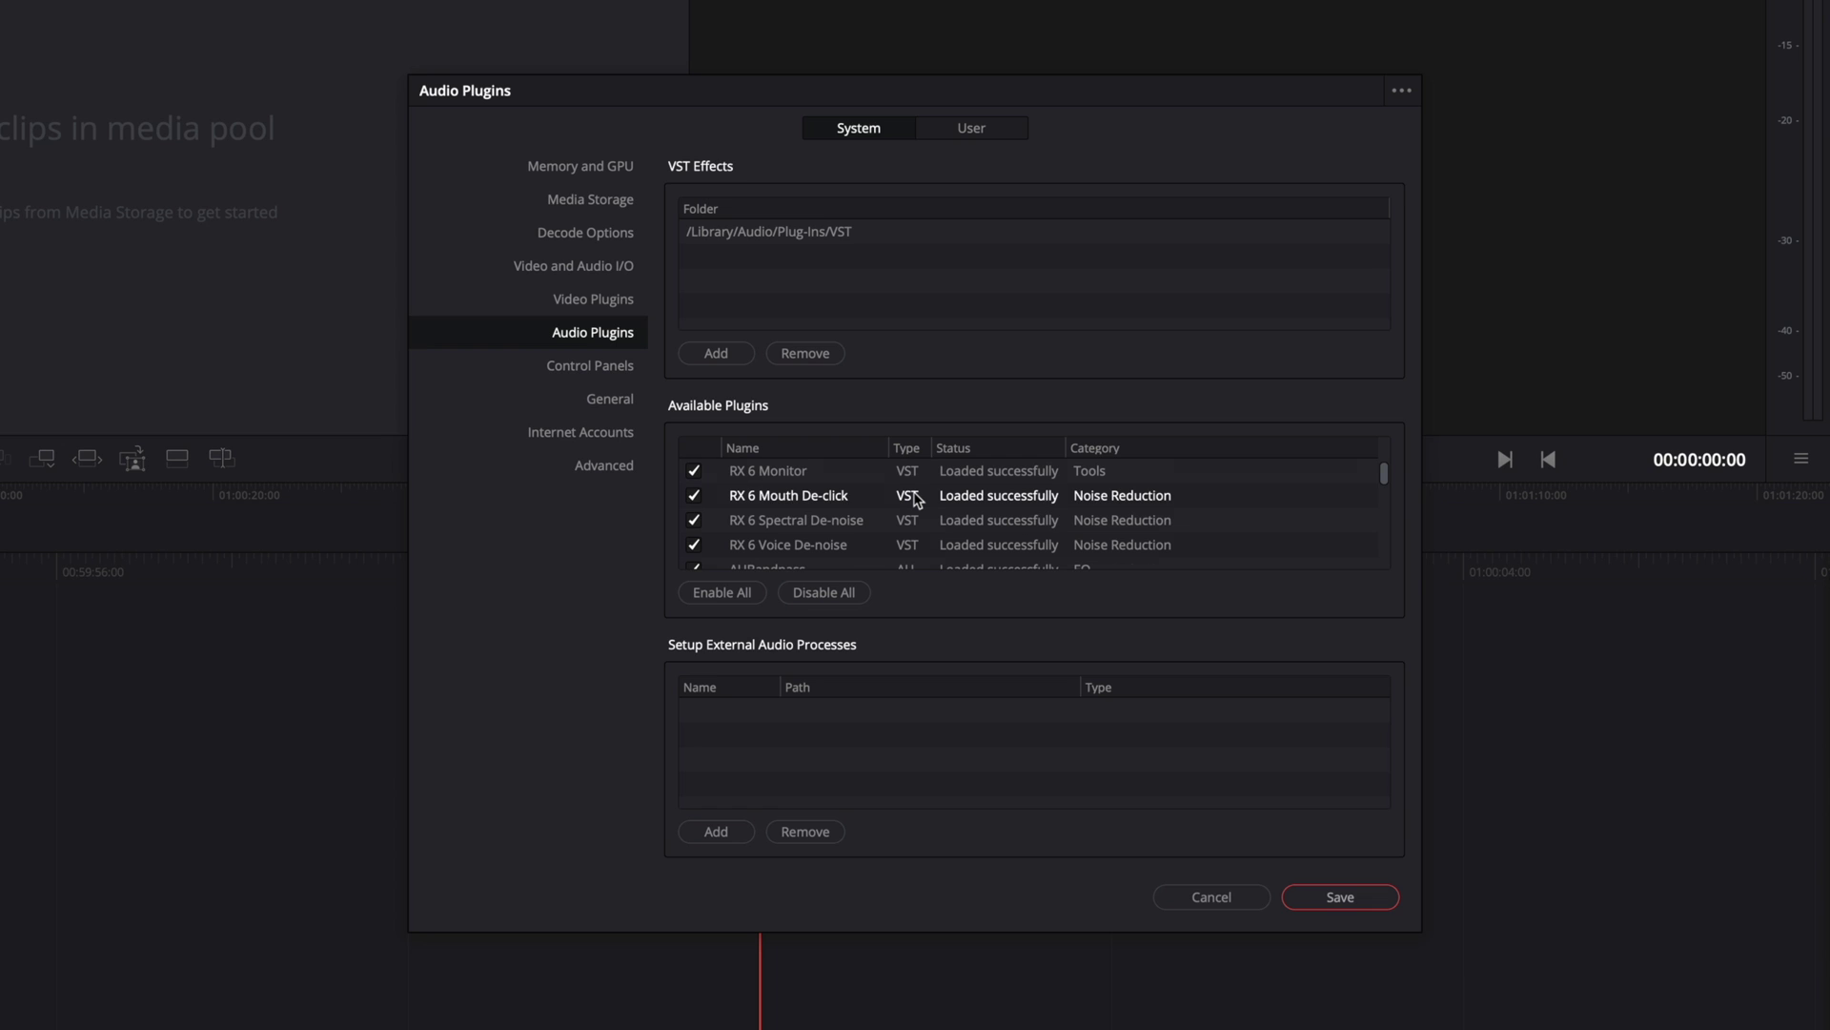
scroll(914, 499, up, 4)
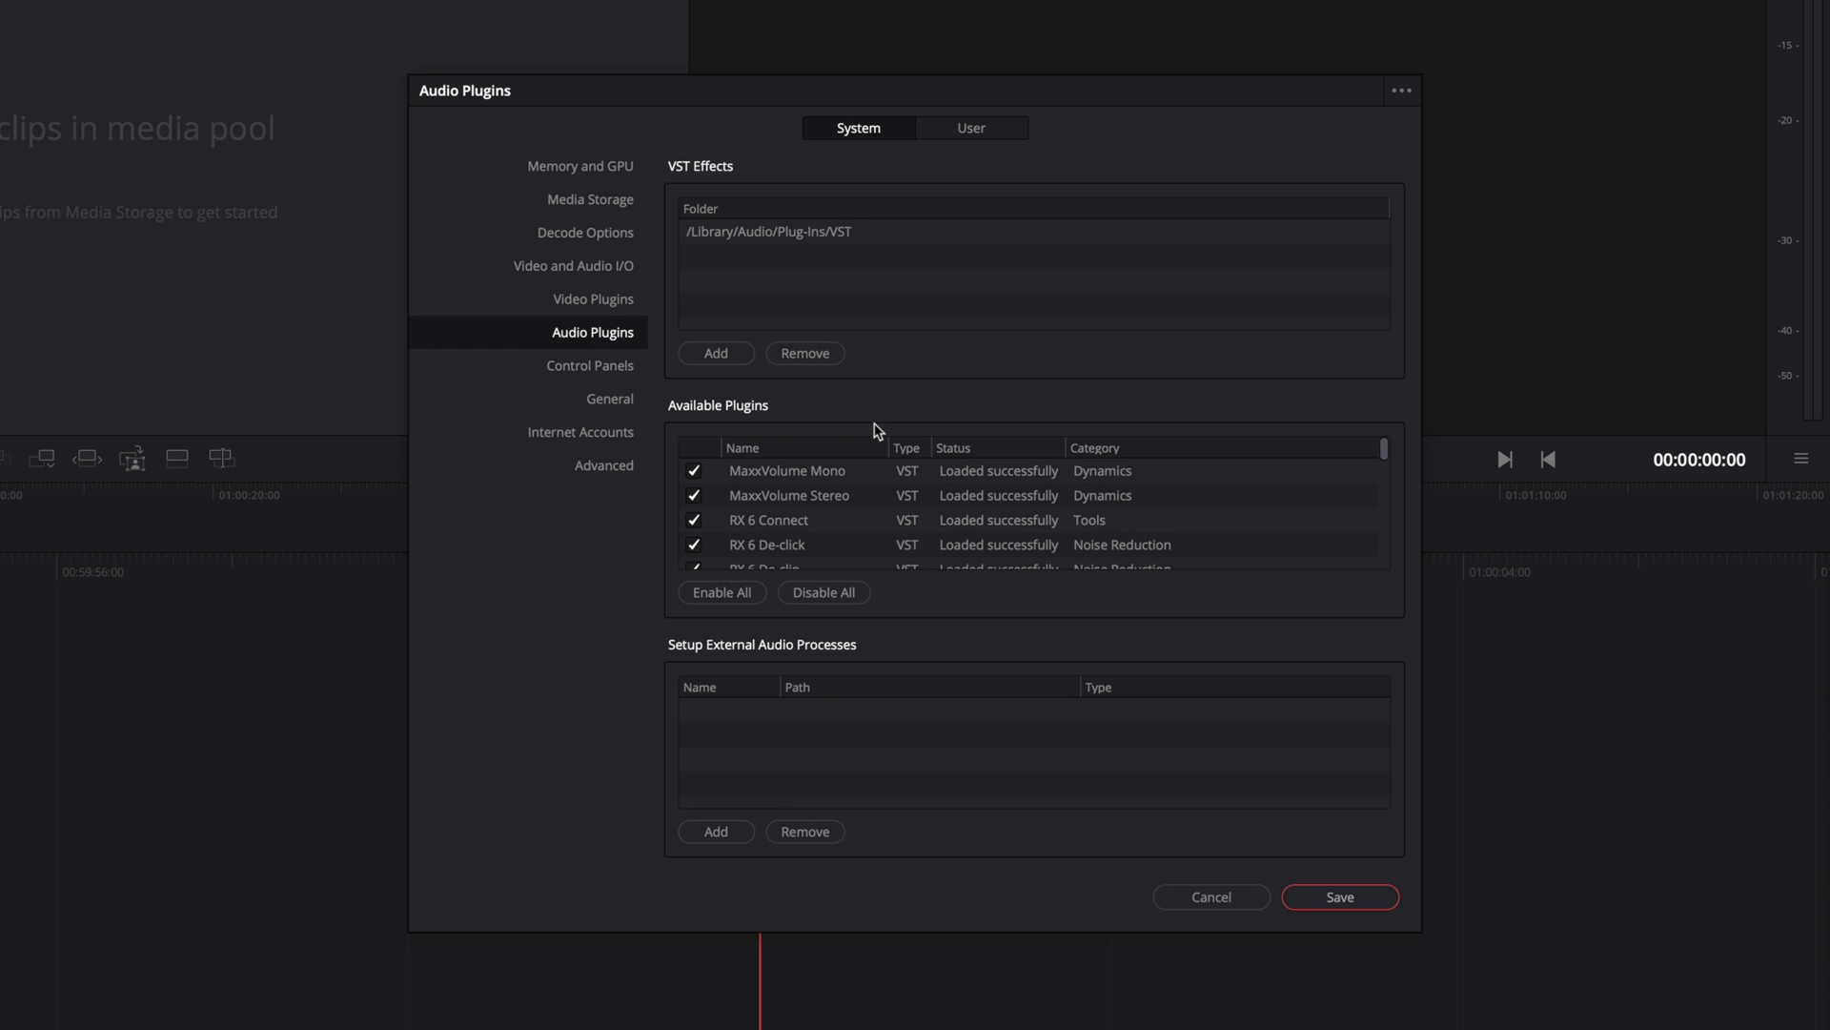
- Look through the color grading panel choices in the Control Panels settings, and view the General and Internet Accounts settings
click(593, 368)
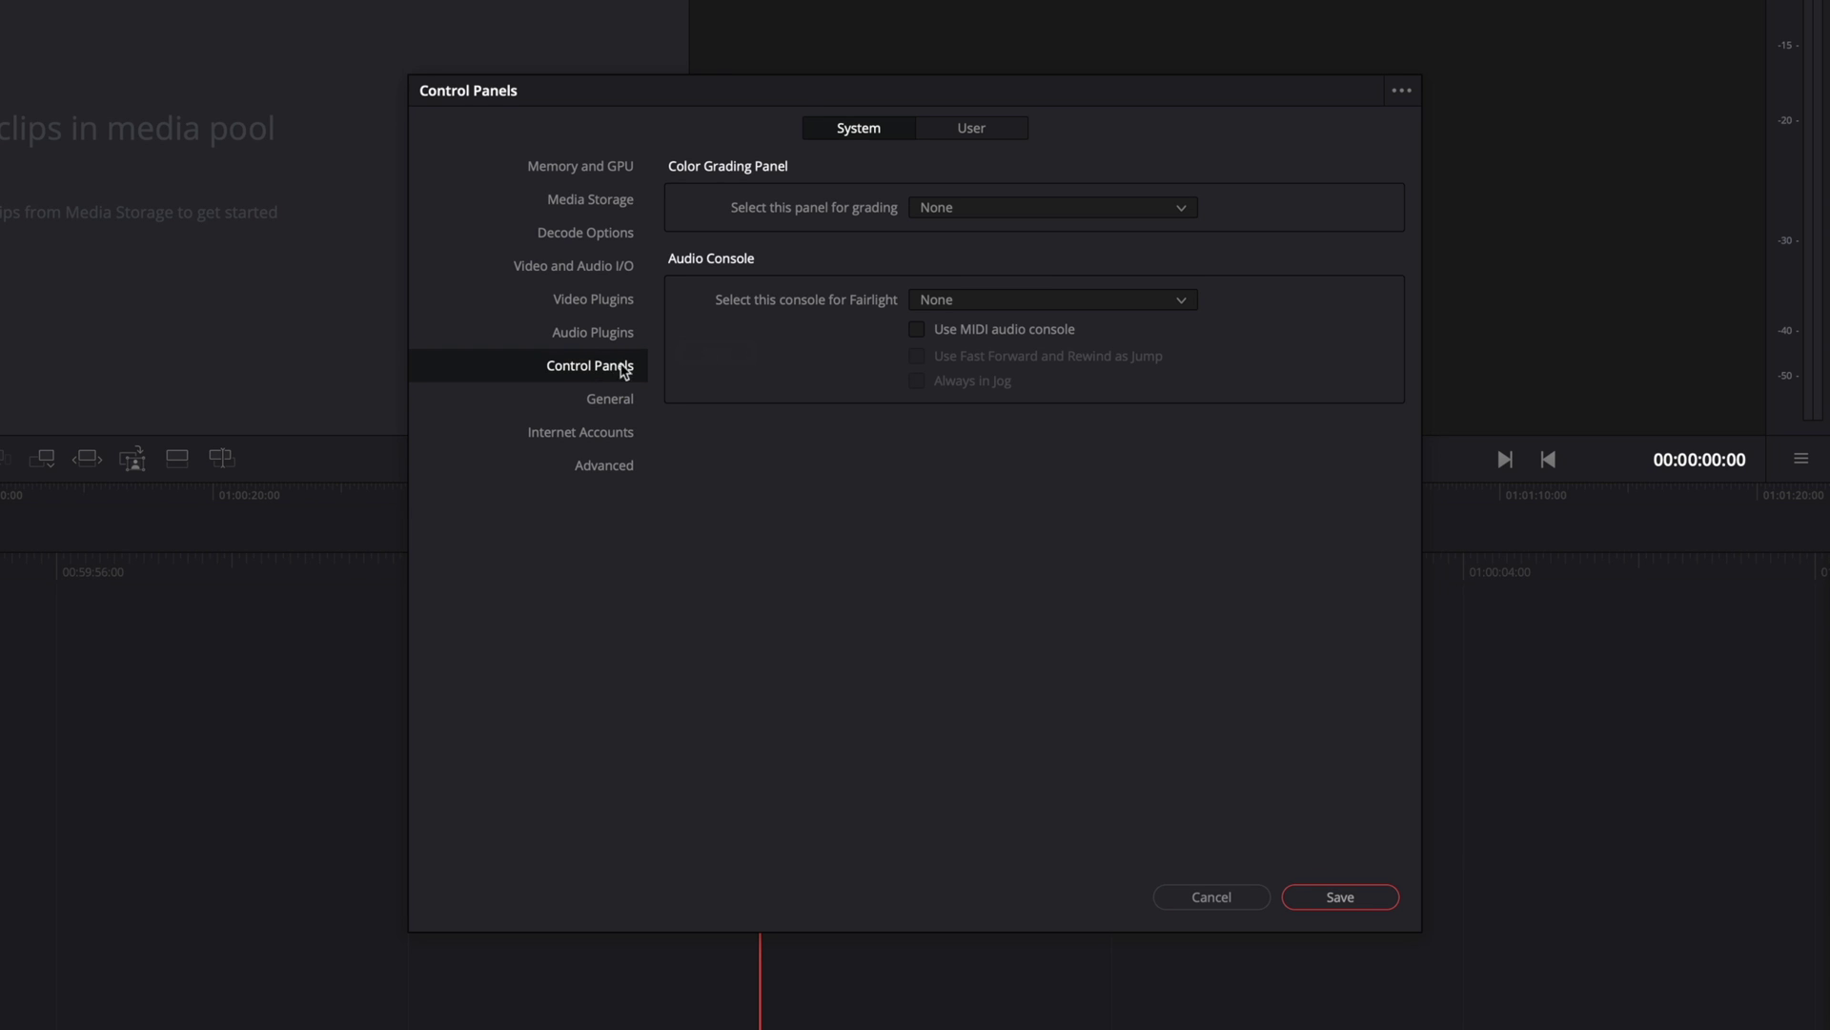
click(1180, 208)
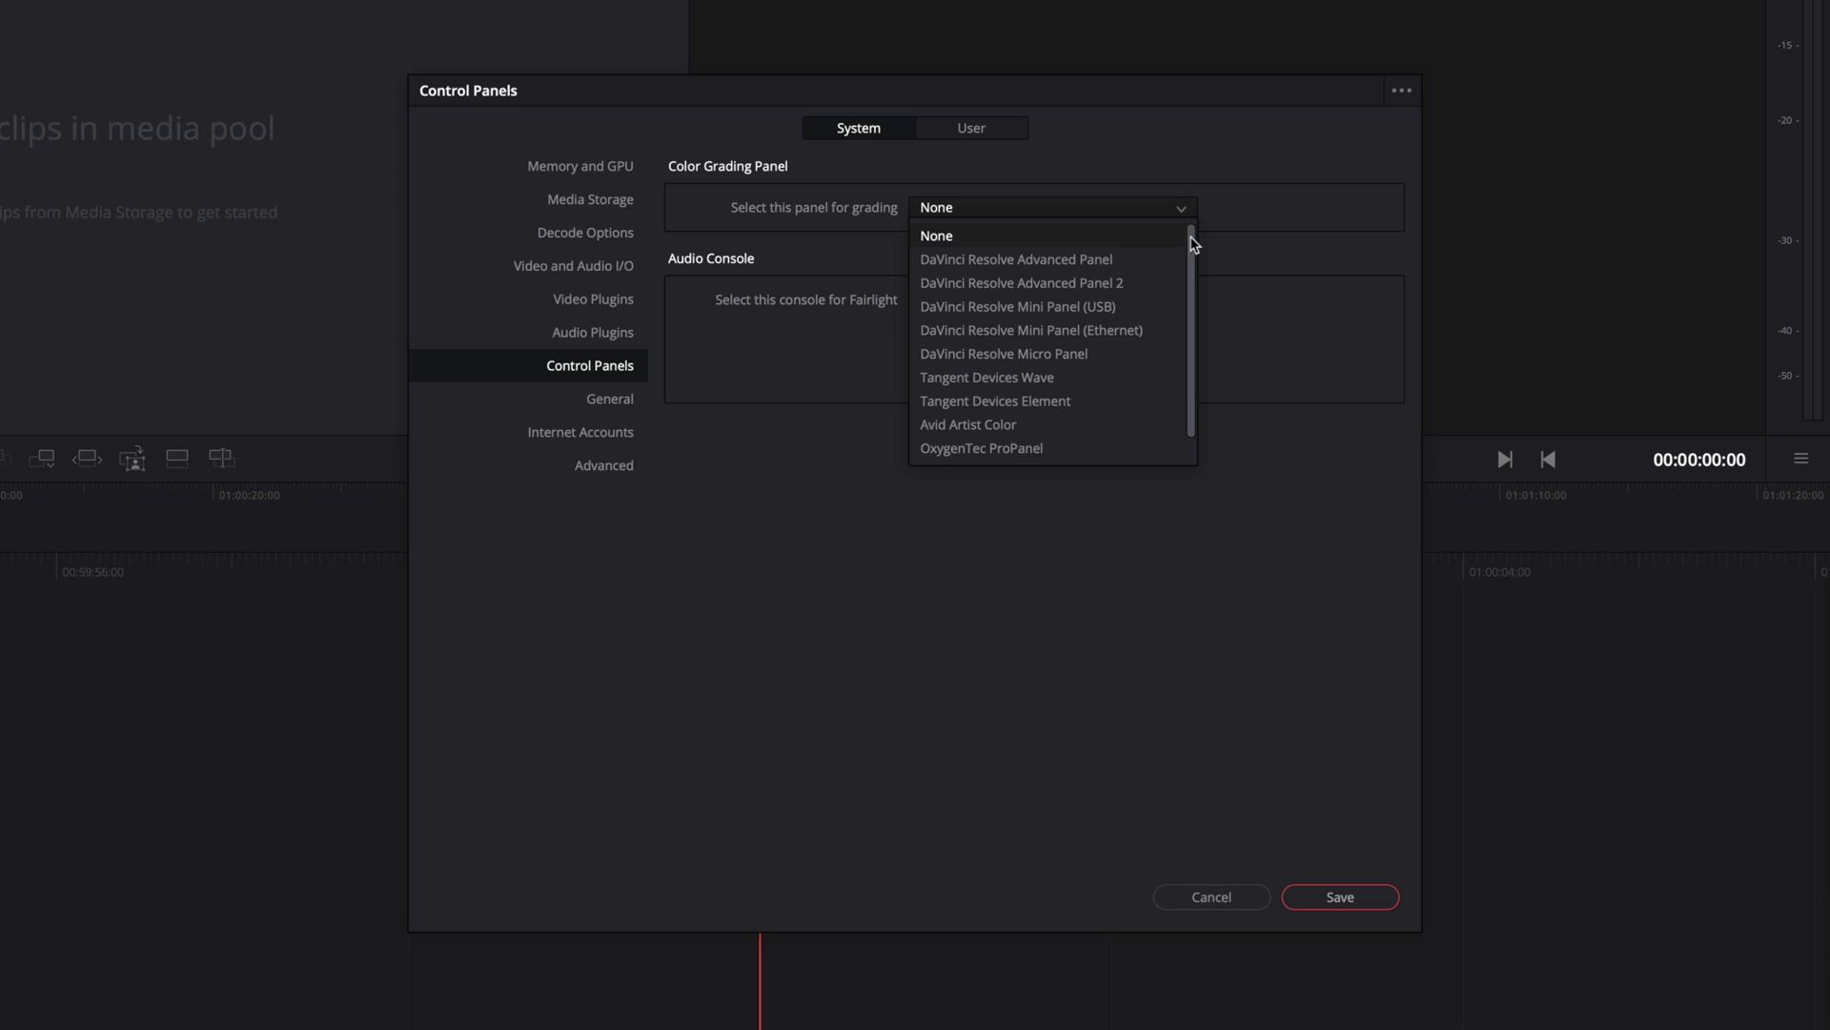
drag(1193, 244, 1189, 260)
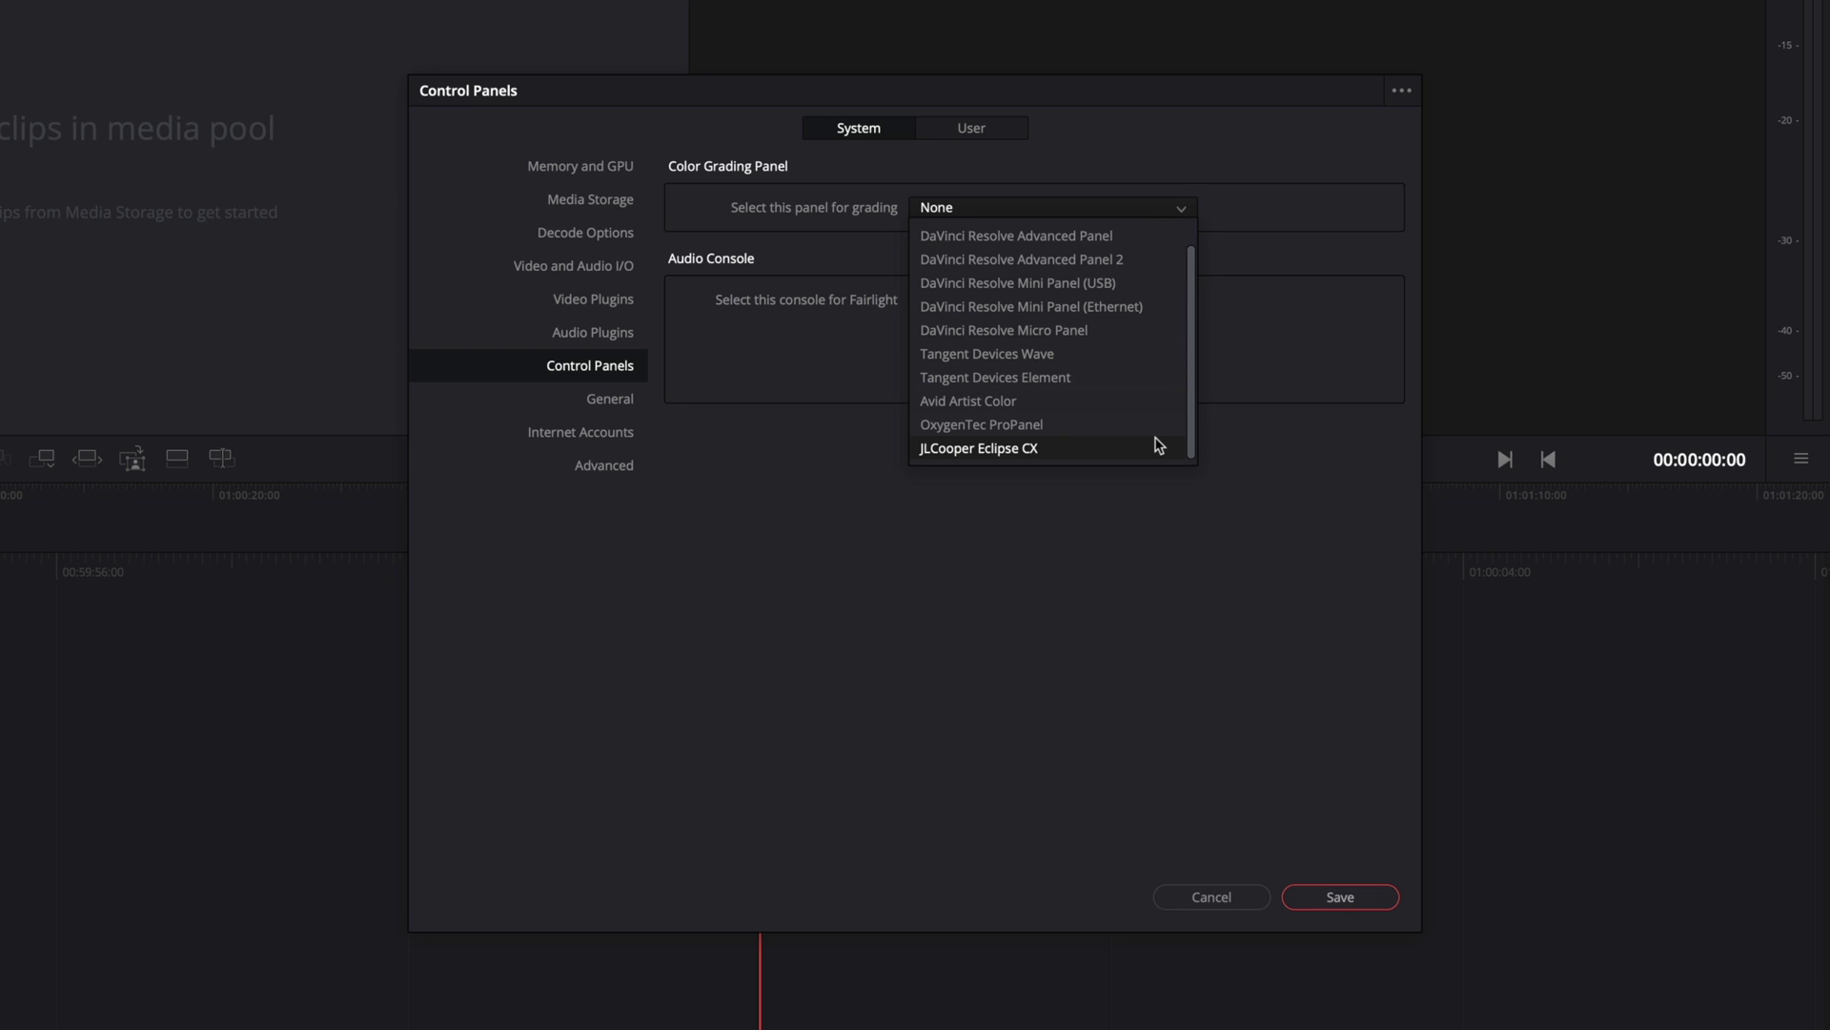
click(1159, 536)
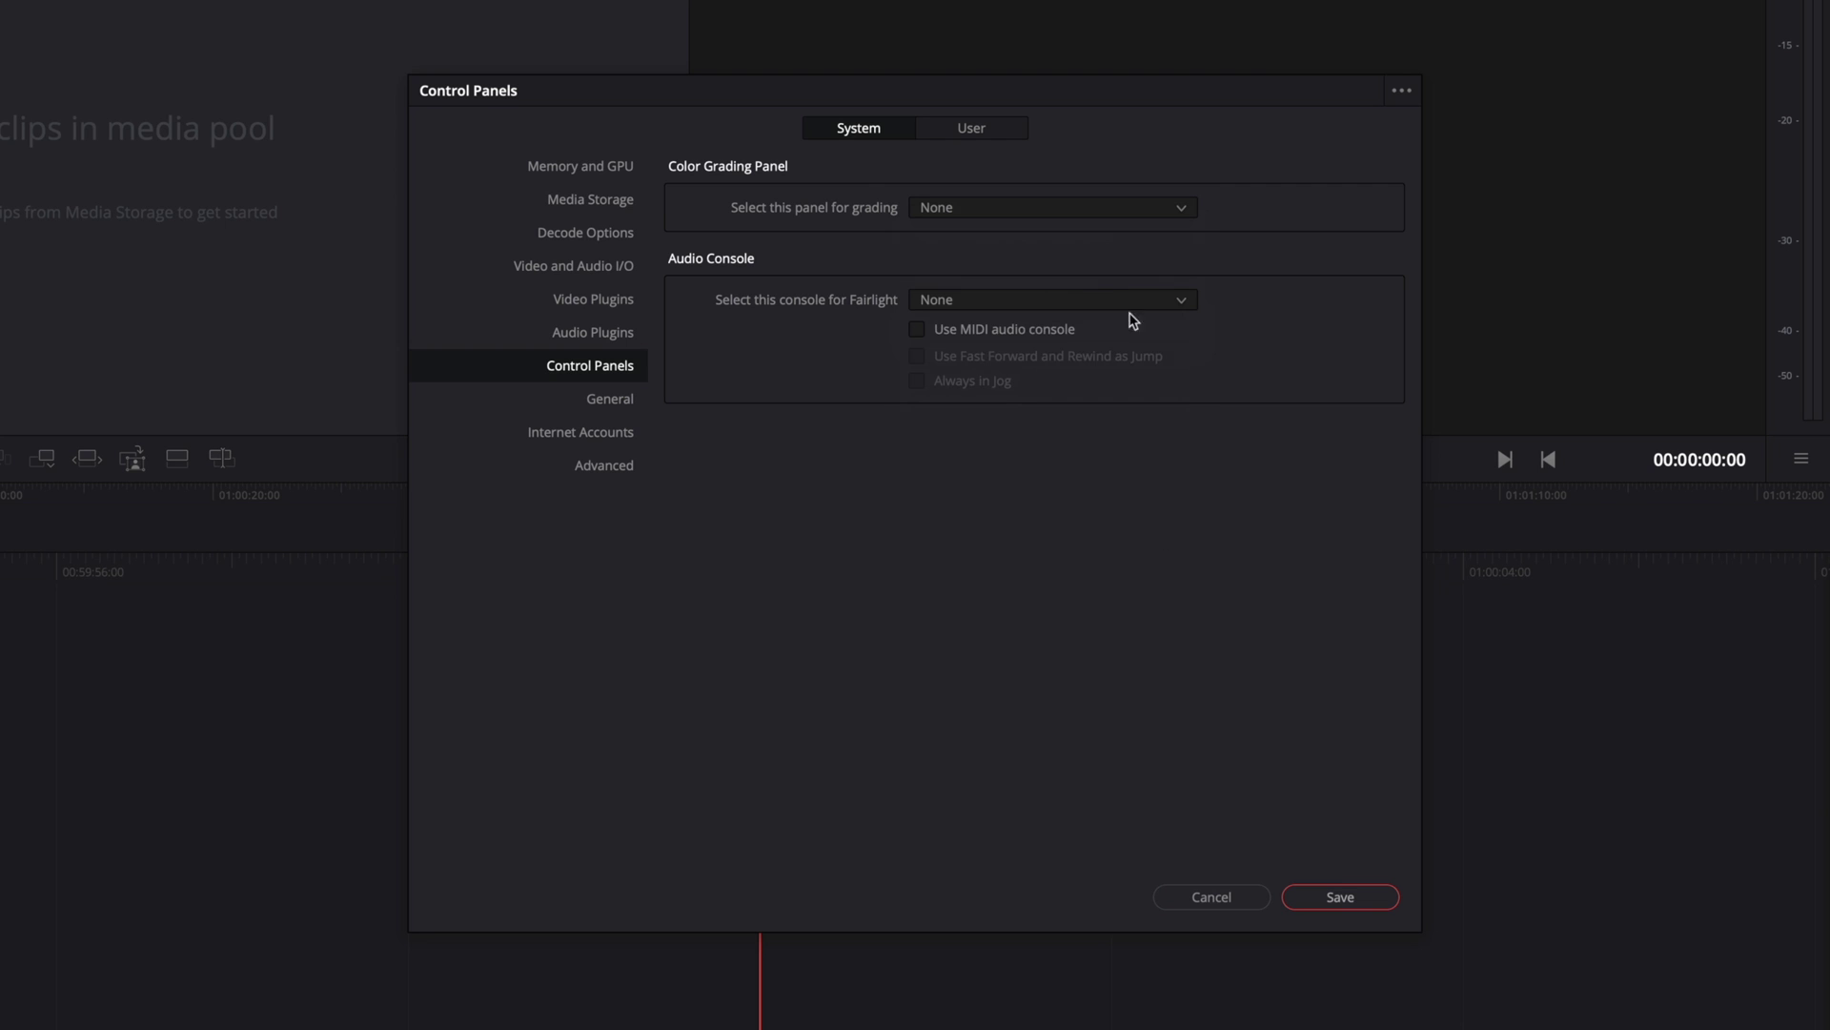
click(612, 401)
click(604, 440)
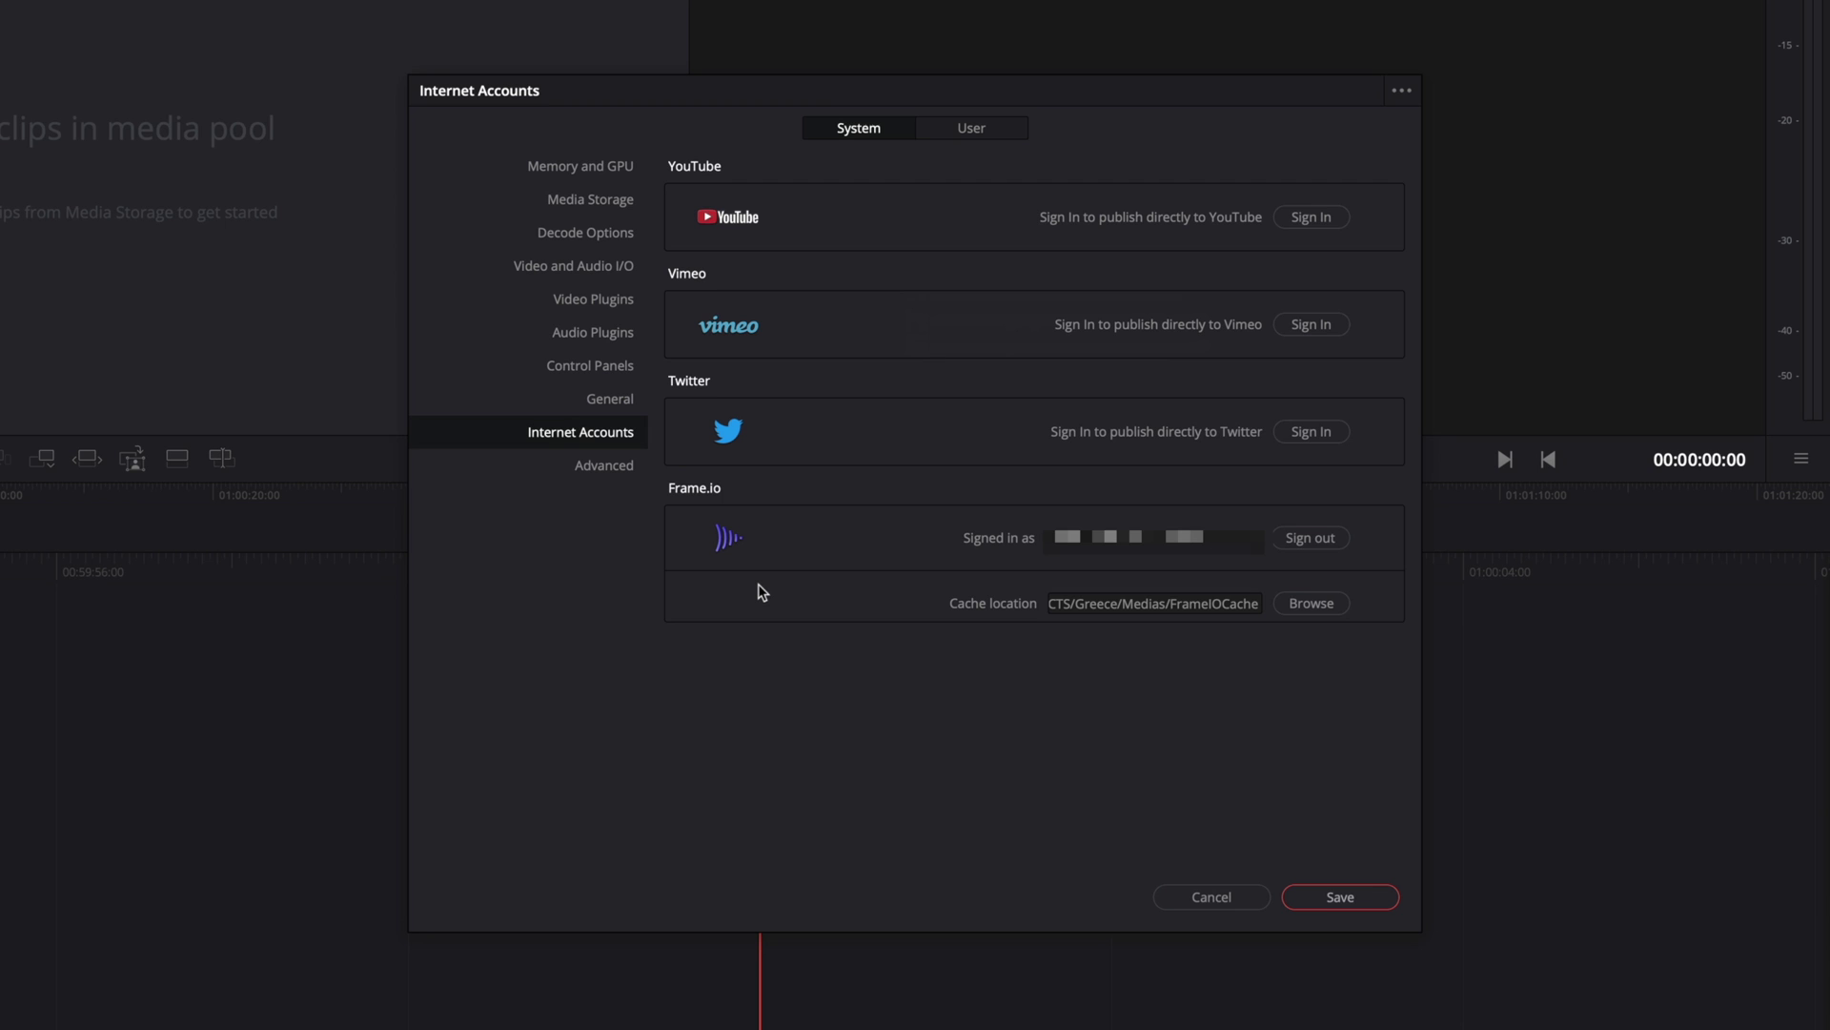
- In the user UI settings, set the language to English and enable the gray background for the user interface
click(982, 130)
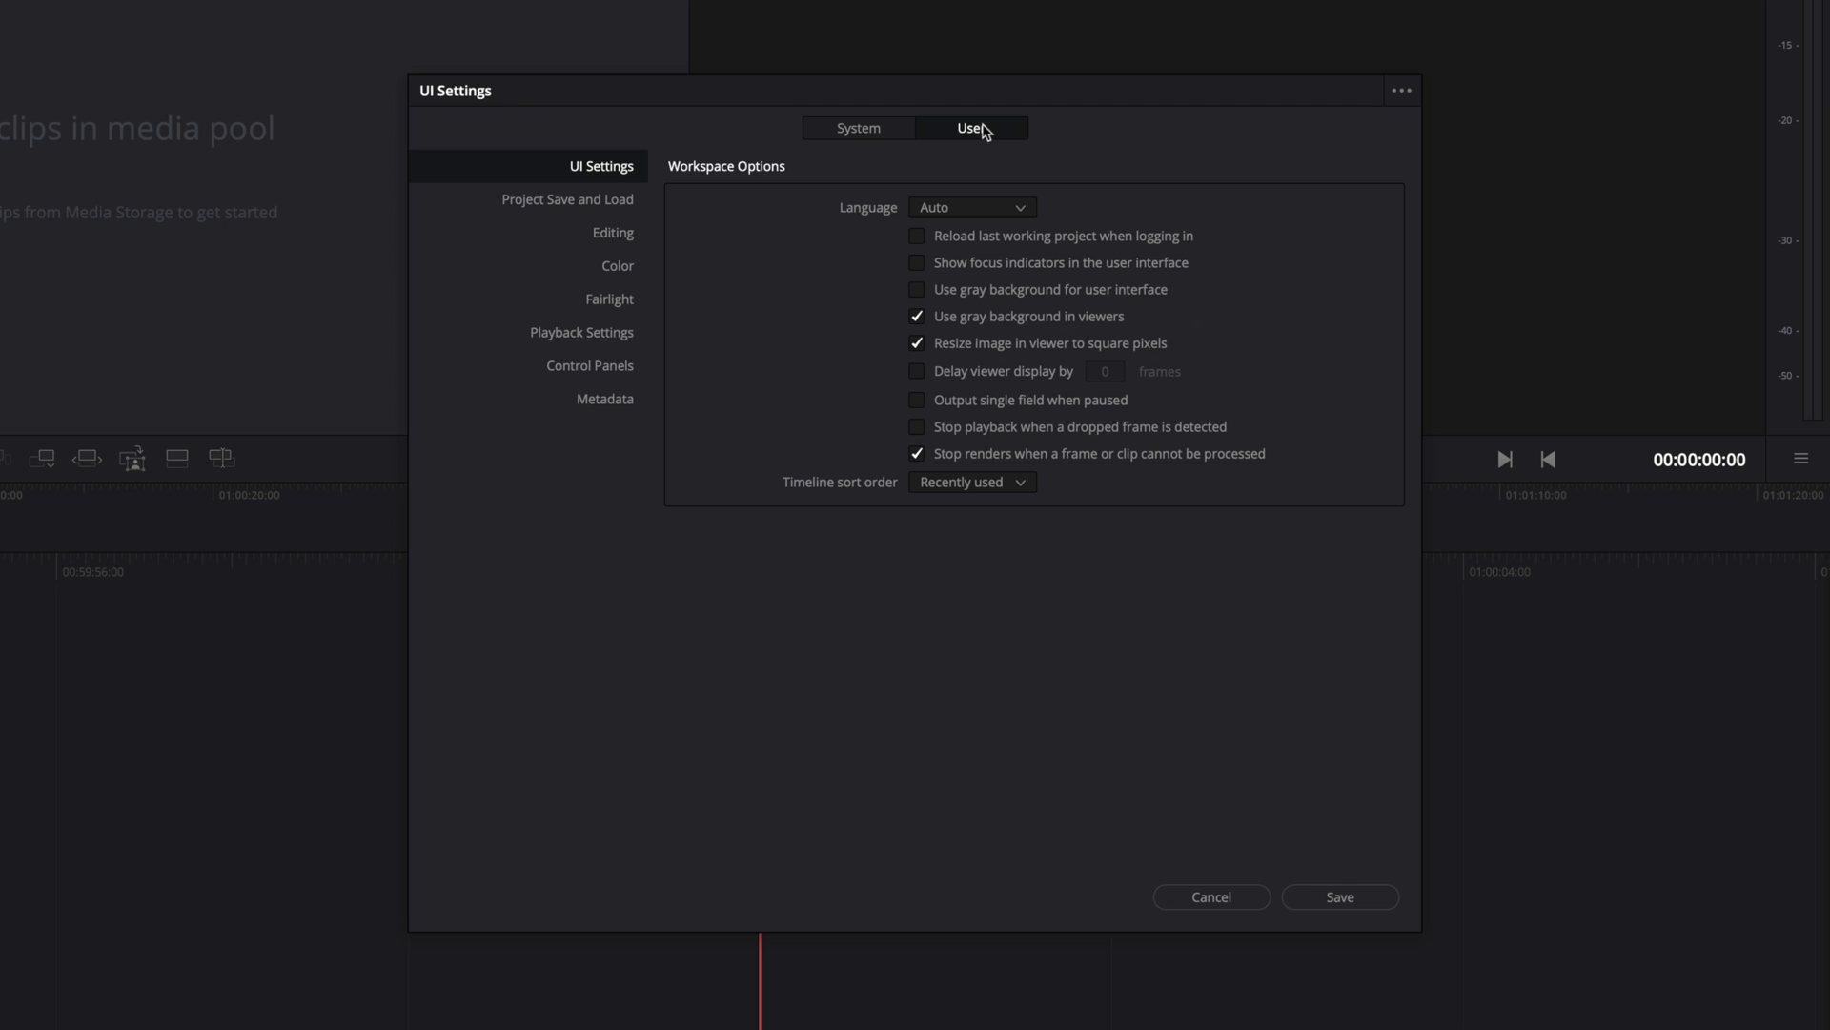
click(991, 211)
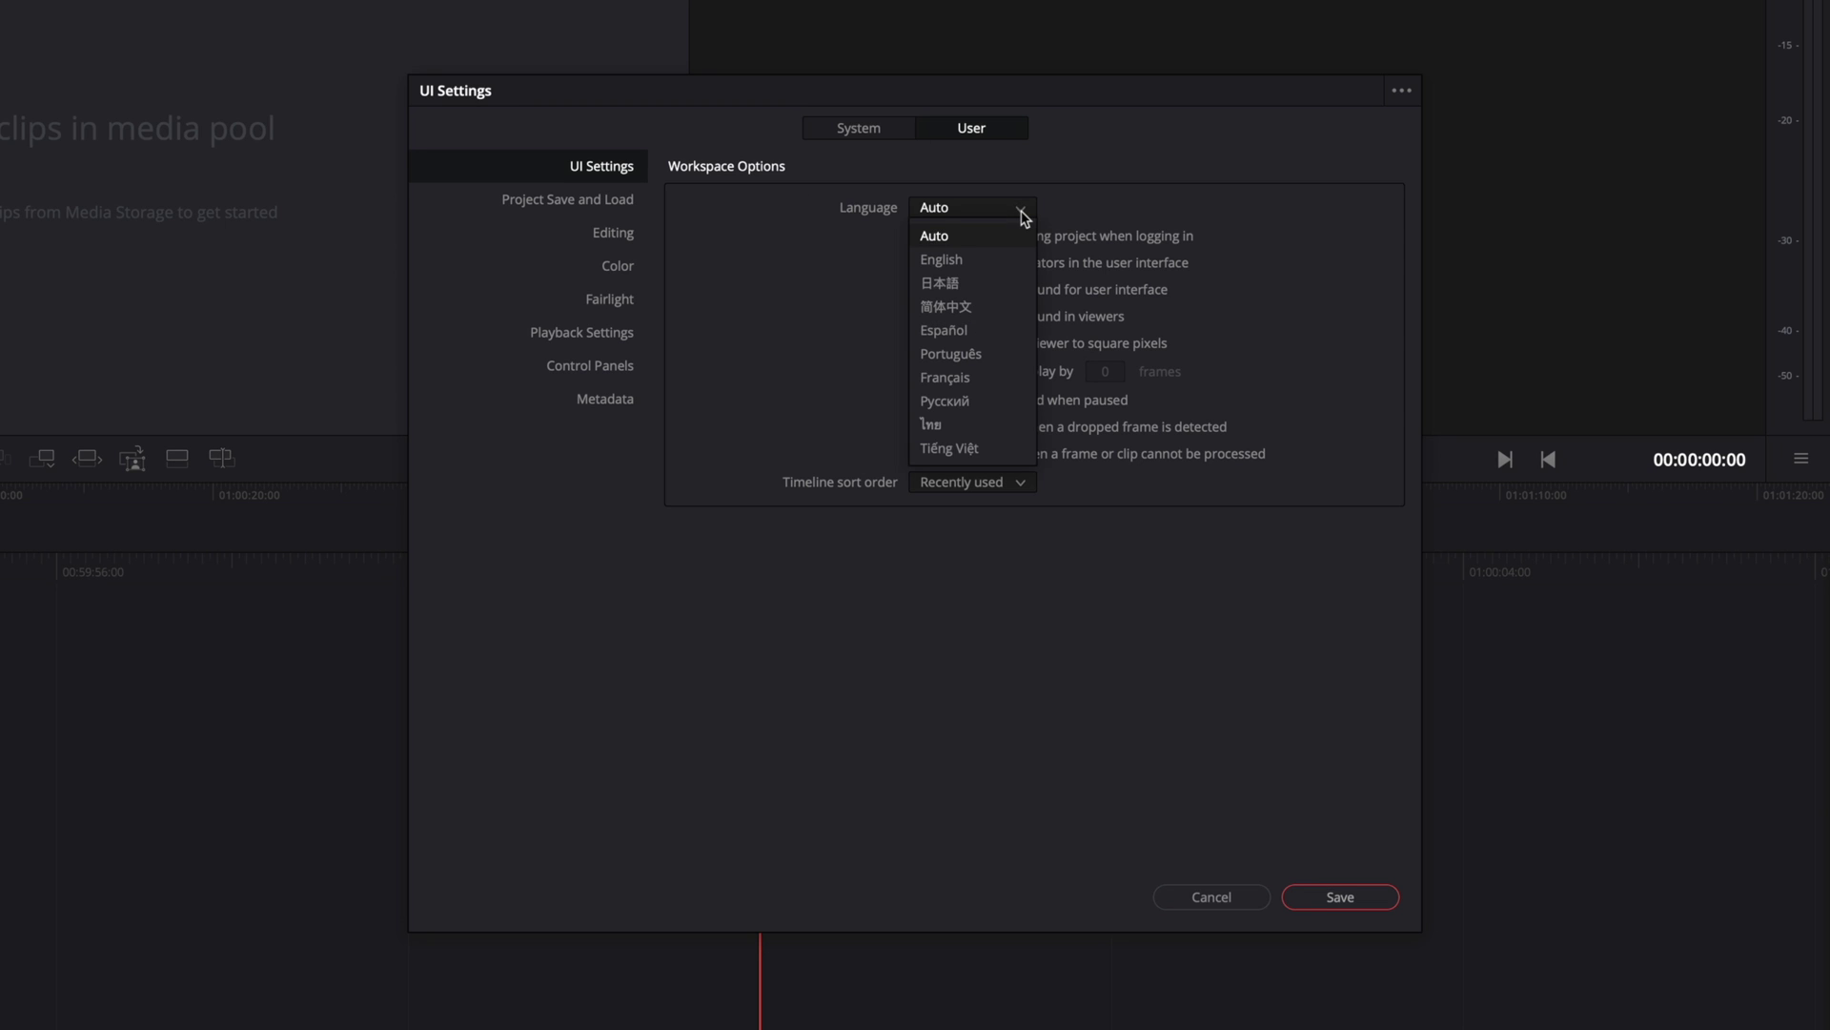
click(1001, 260)
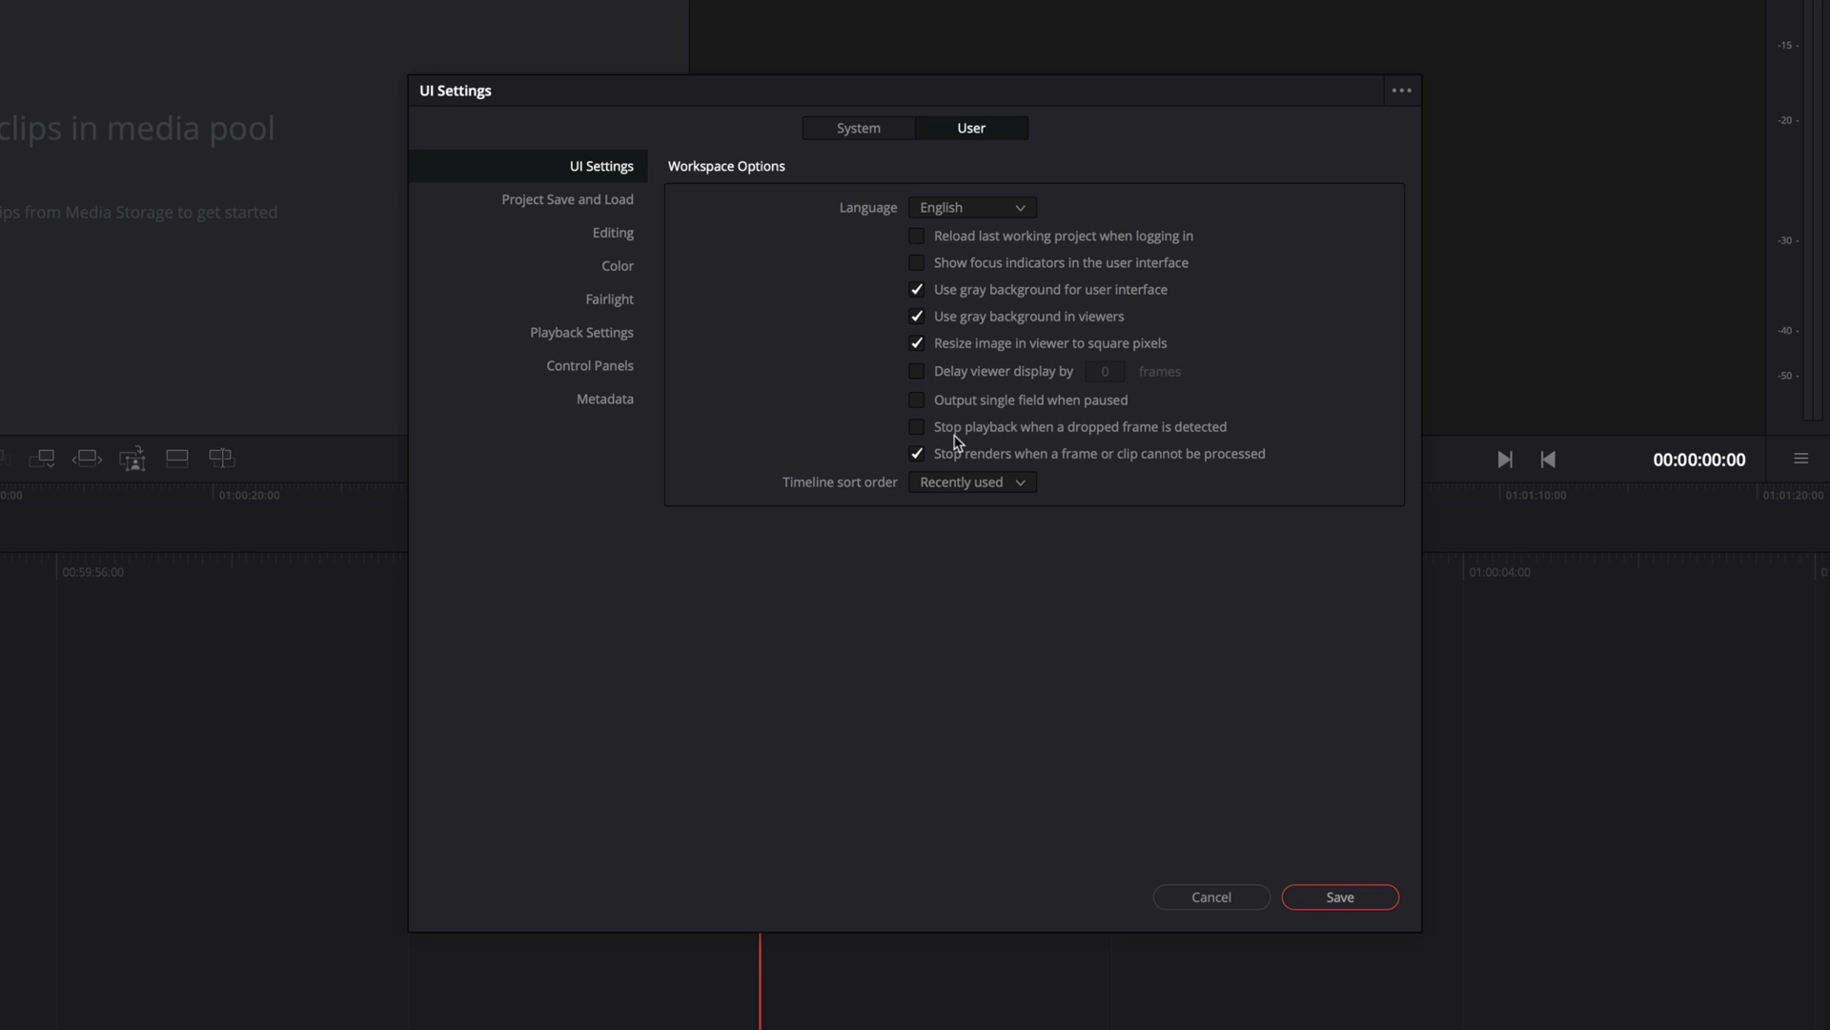
- Enable project backups and set the project backup location to the PROJECTS folder on the FAST_SSD_GDrive drive
click(613, 206)
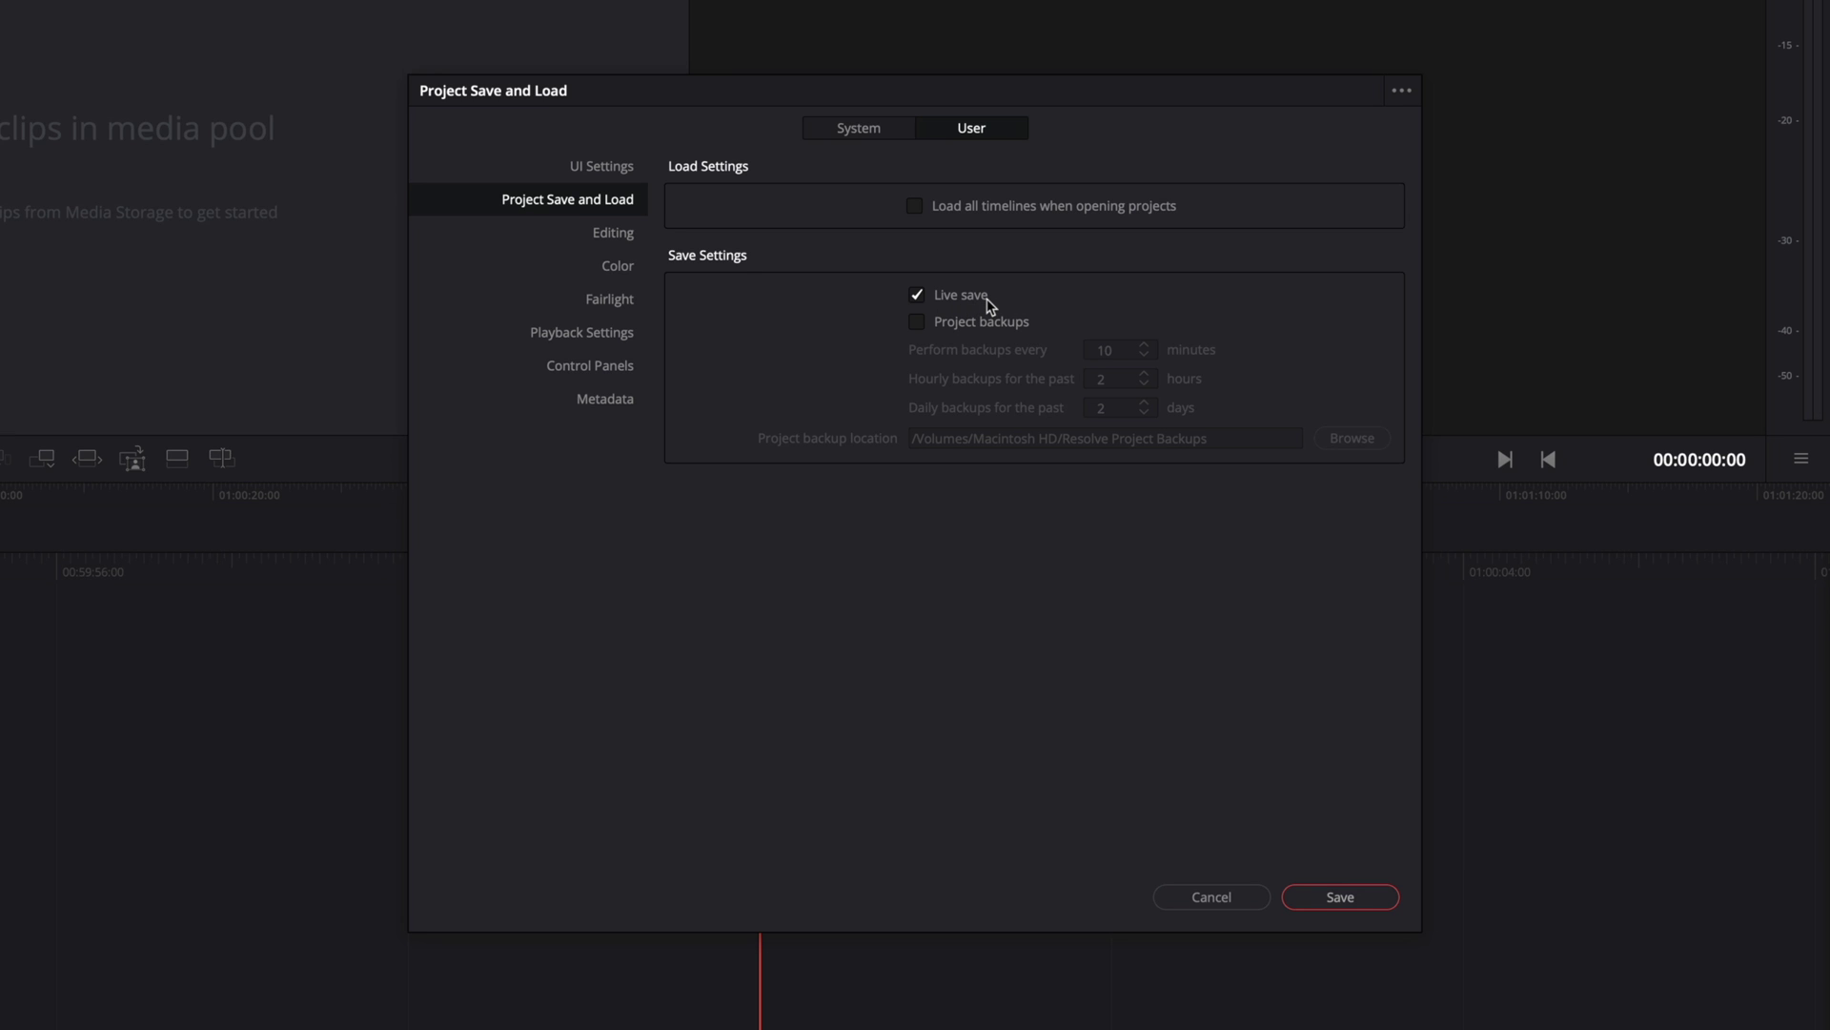
click(914, 327)
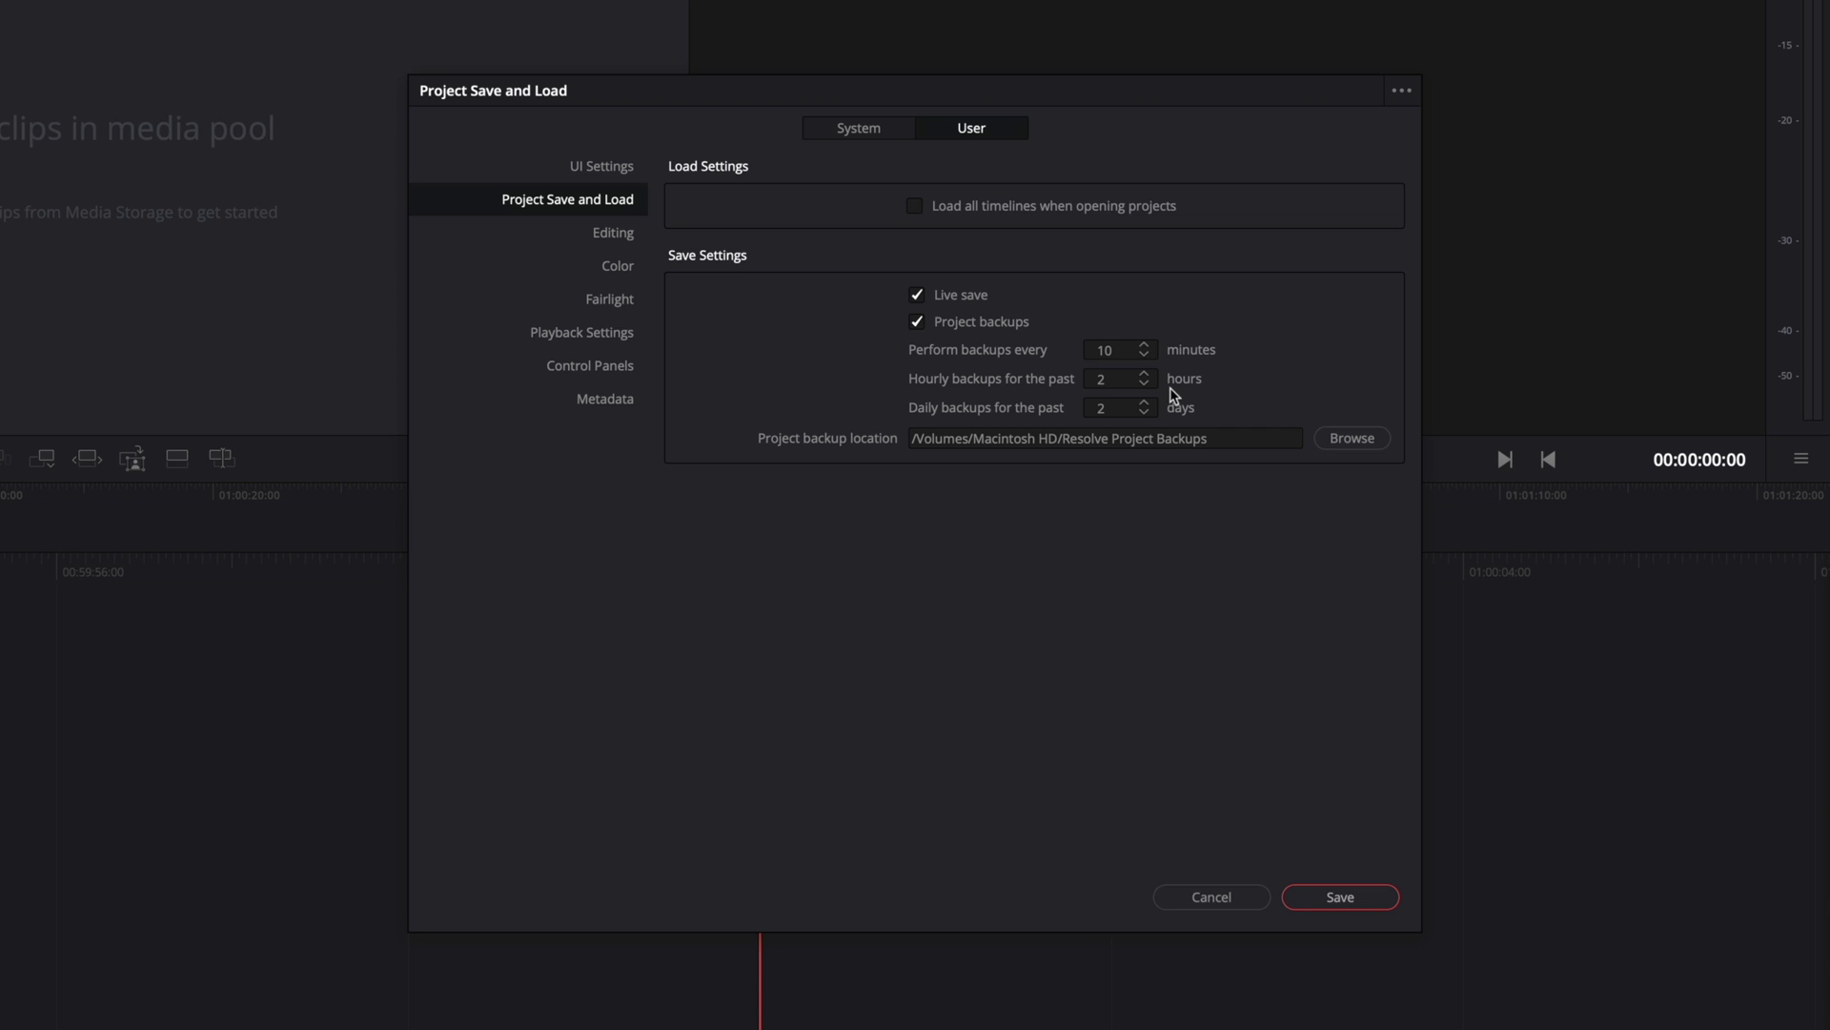
click(1353, 439)
double_click(766, 291)
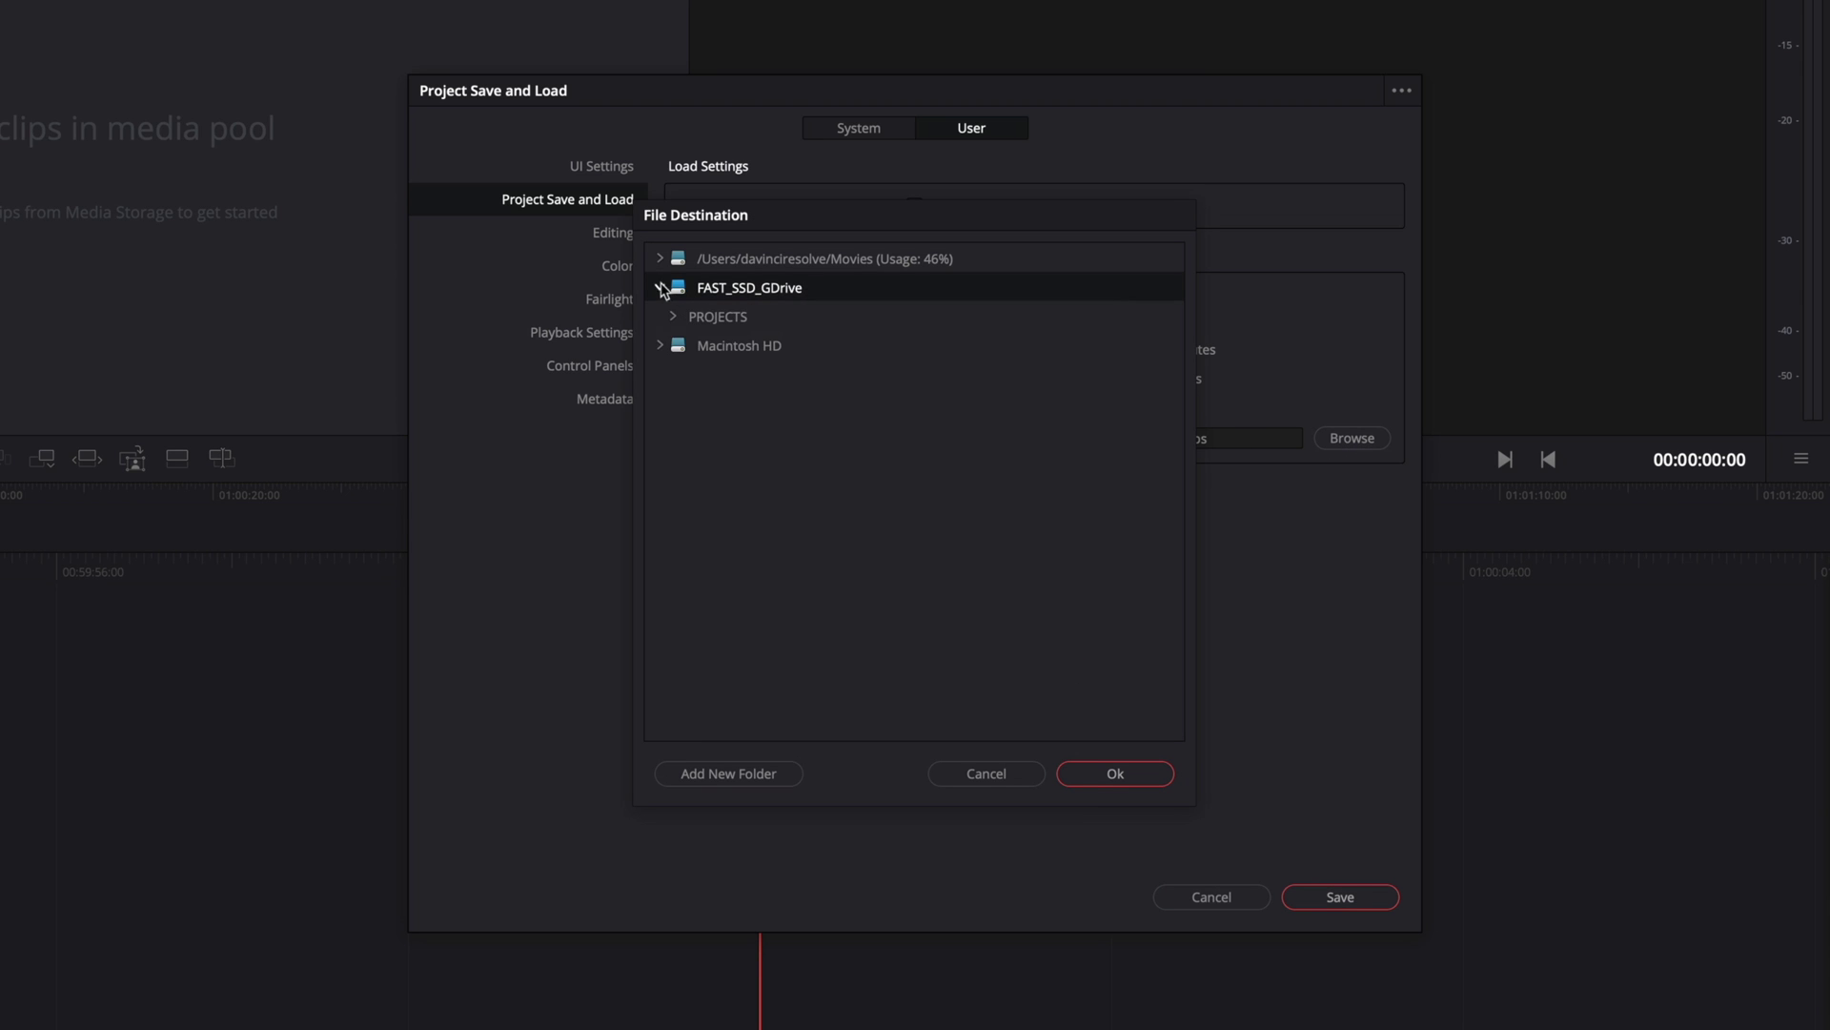
click(701, 318)
click(1125, 781)
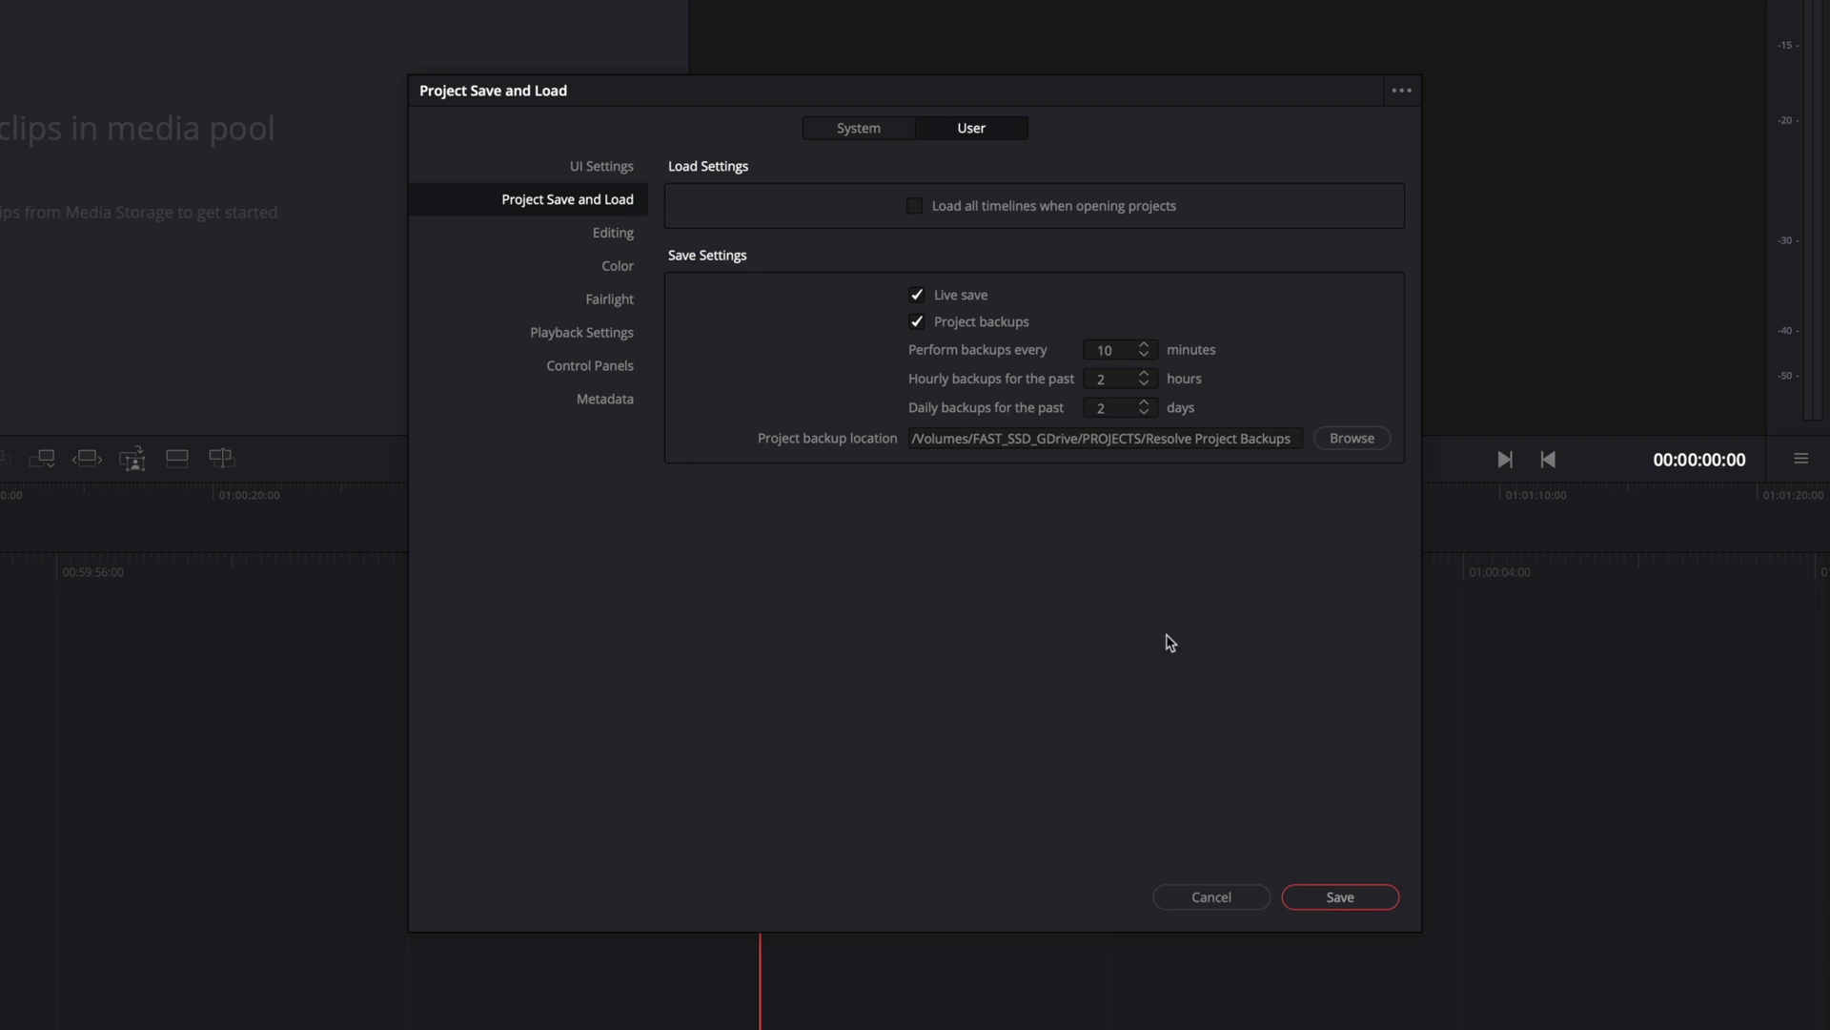
- Set the number of video tracks for new timelines to 2 and keep the audio track type at Stereo
click(627, 238)
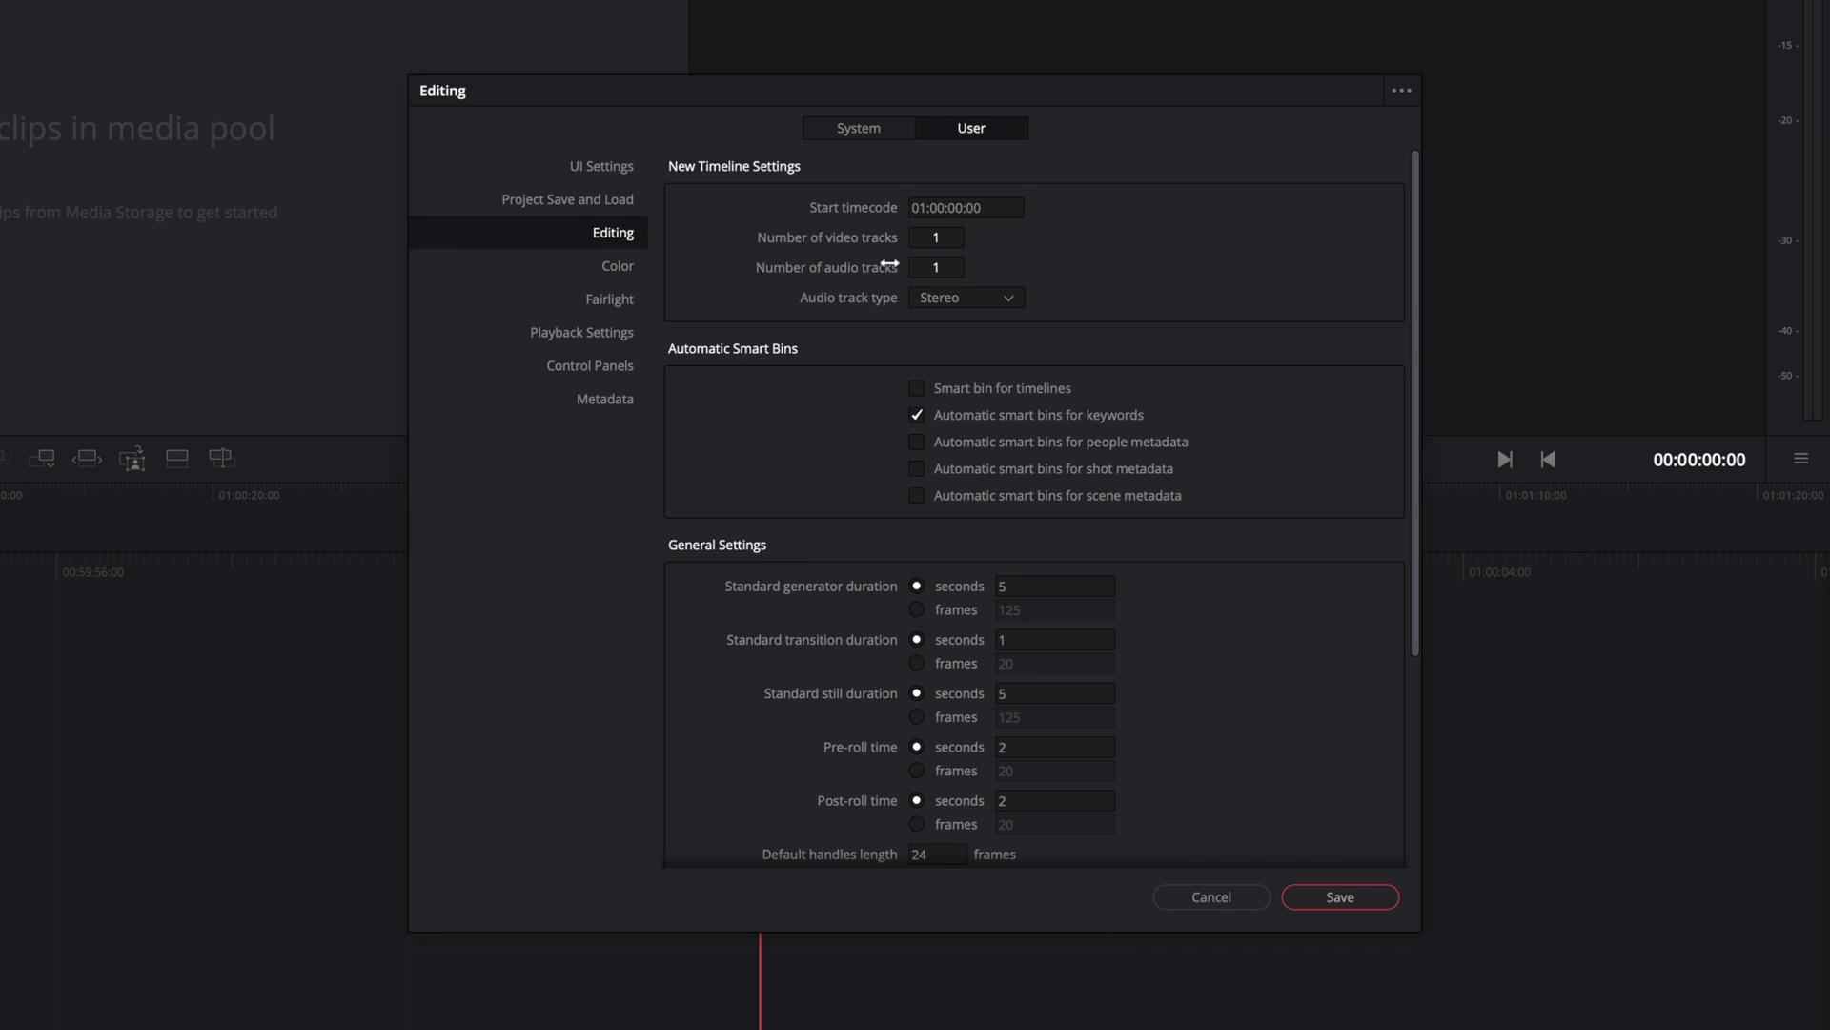
drag(924, 243, 972, 238)
click(980, 303)
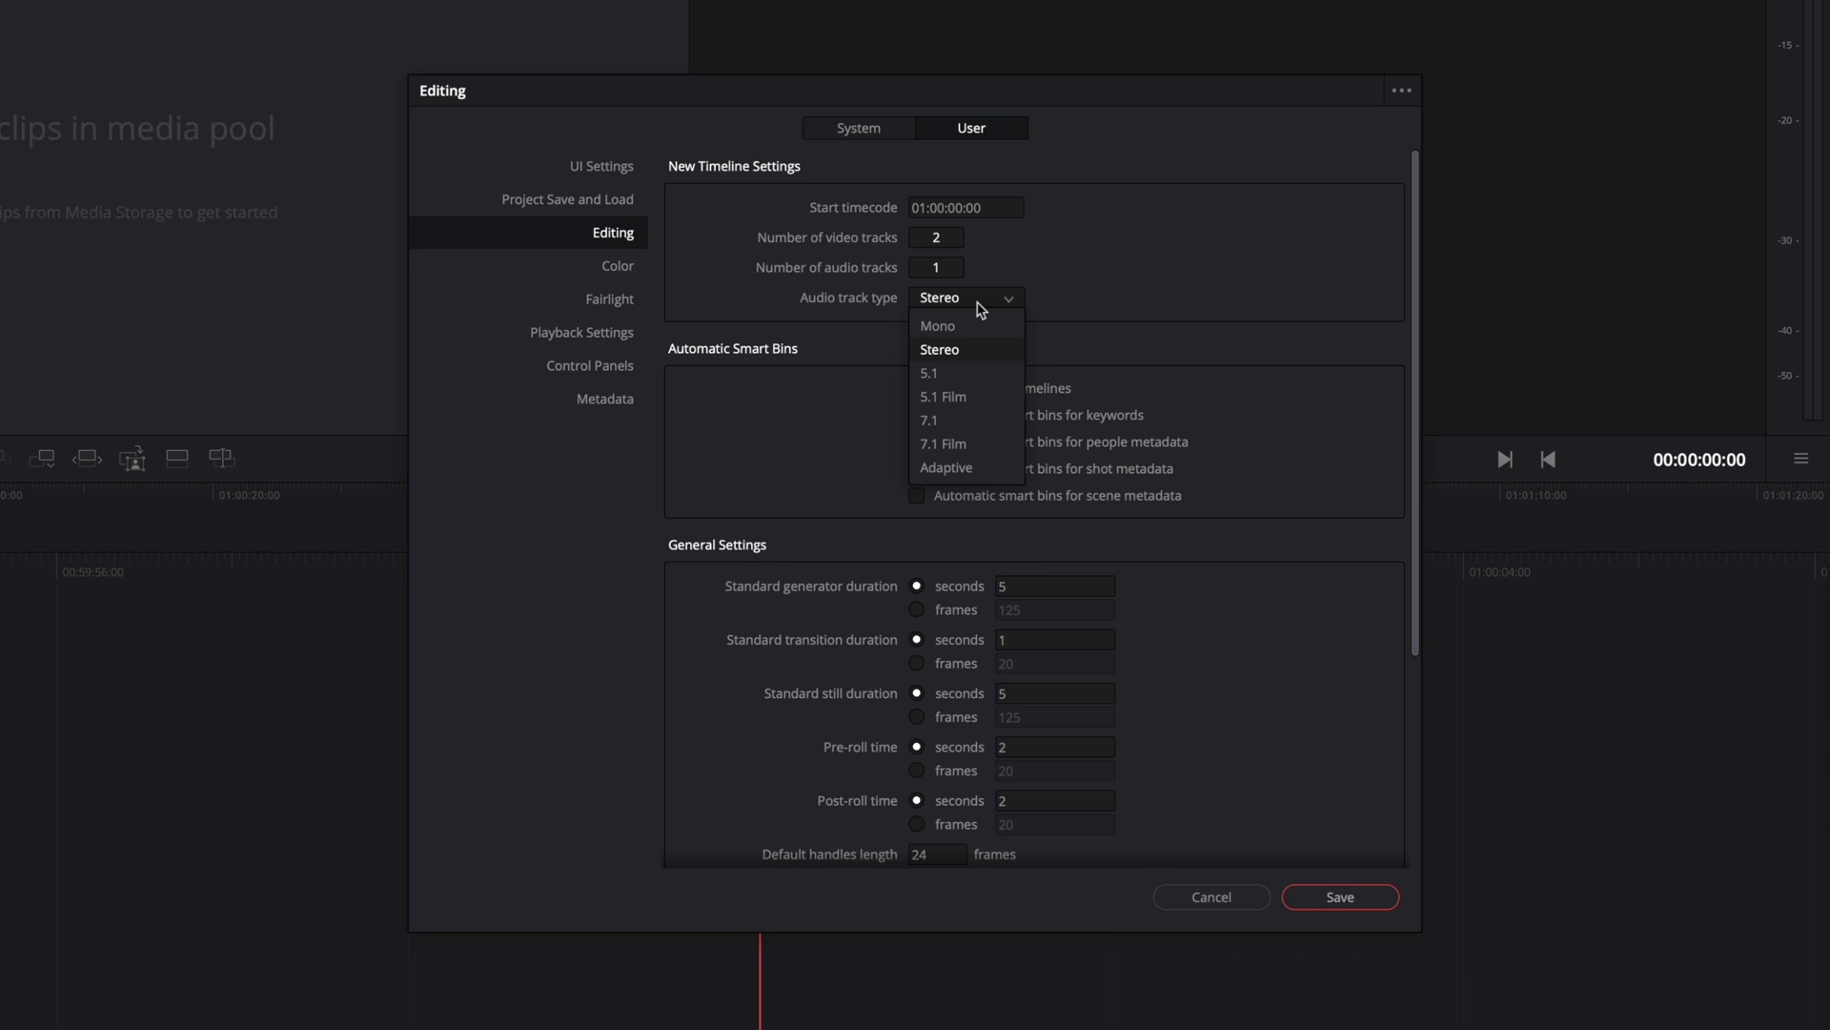
click(980, 303)
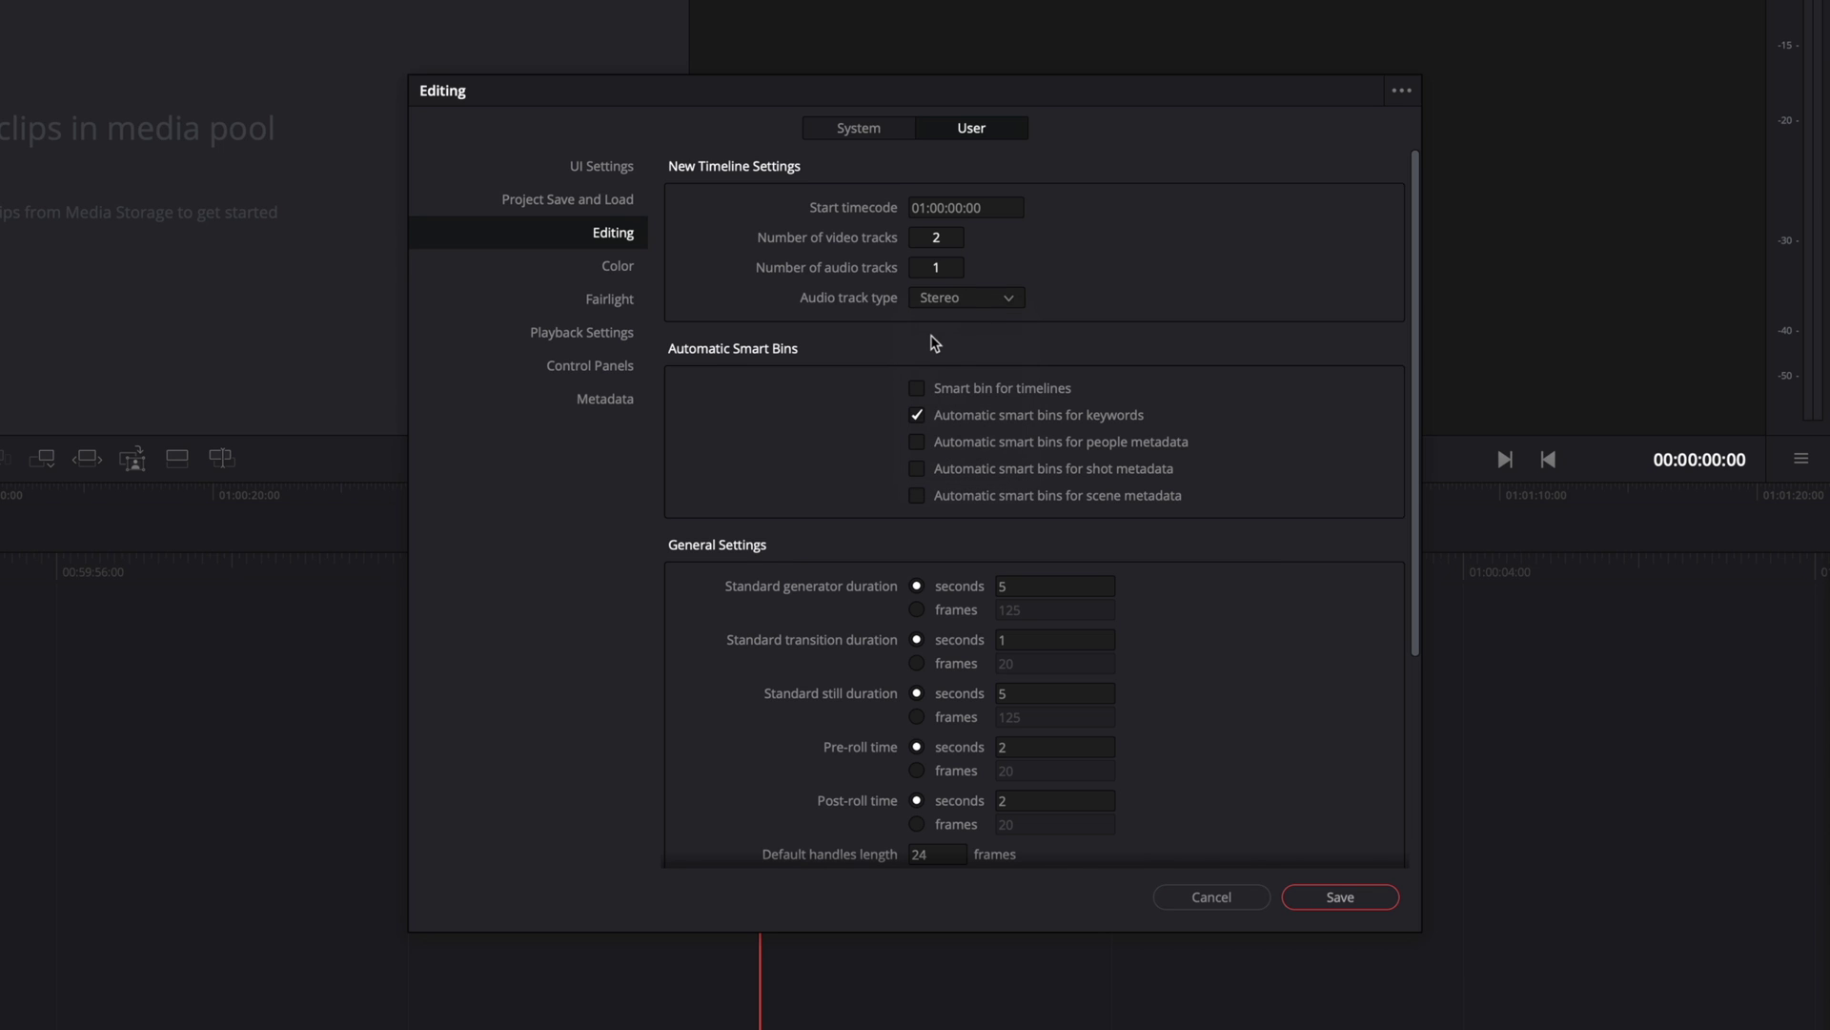
- Enable the smart bin for timelines and set the standard generator duration to 8 seconds
scroll(856, 431, down, 3)
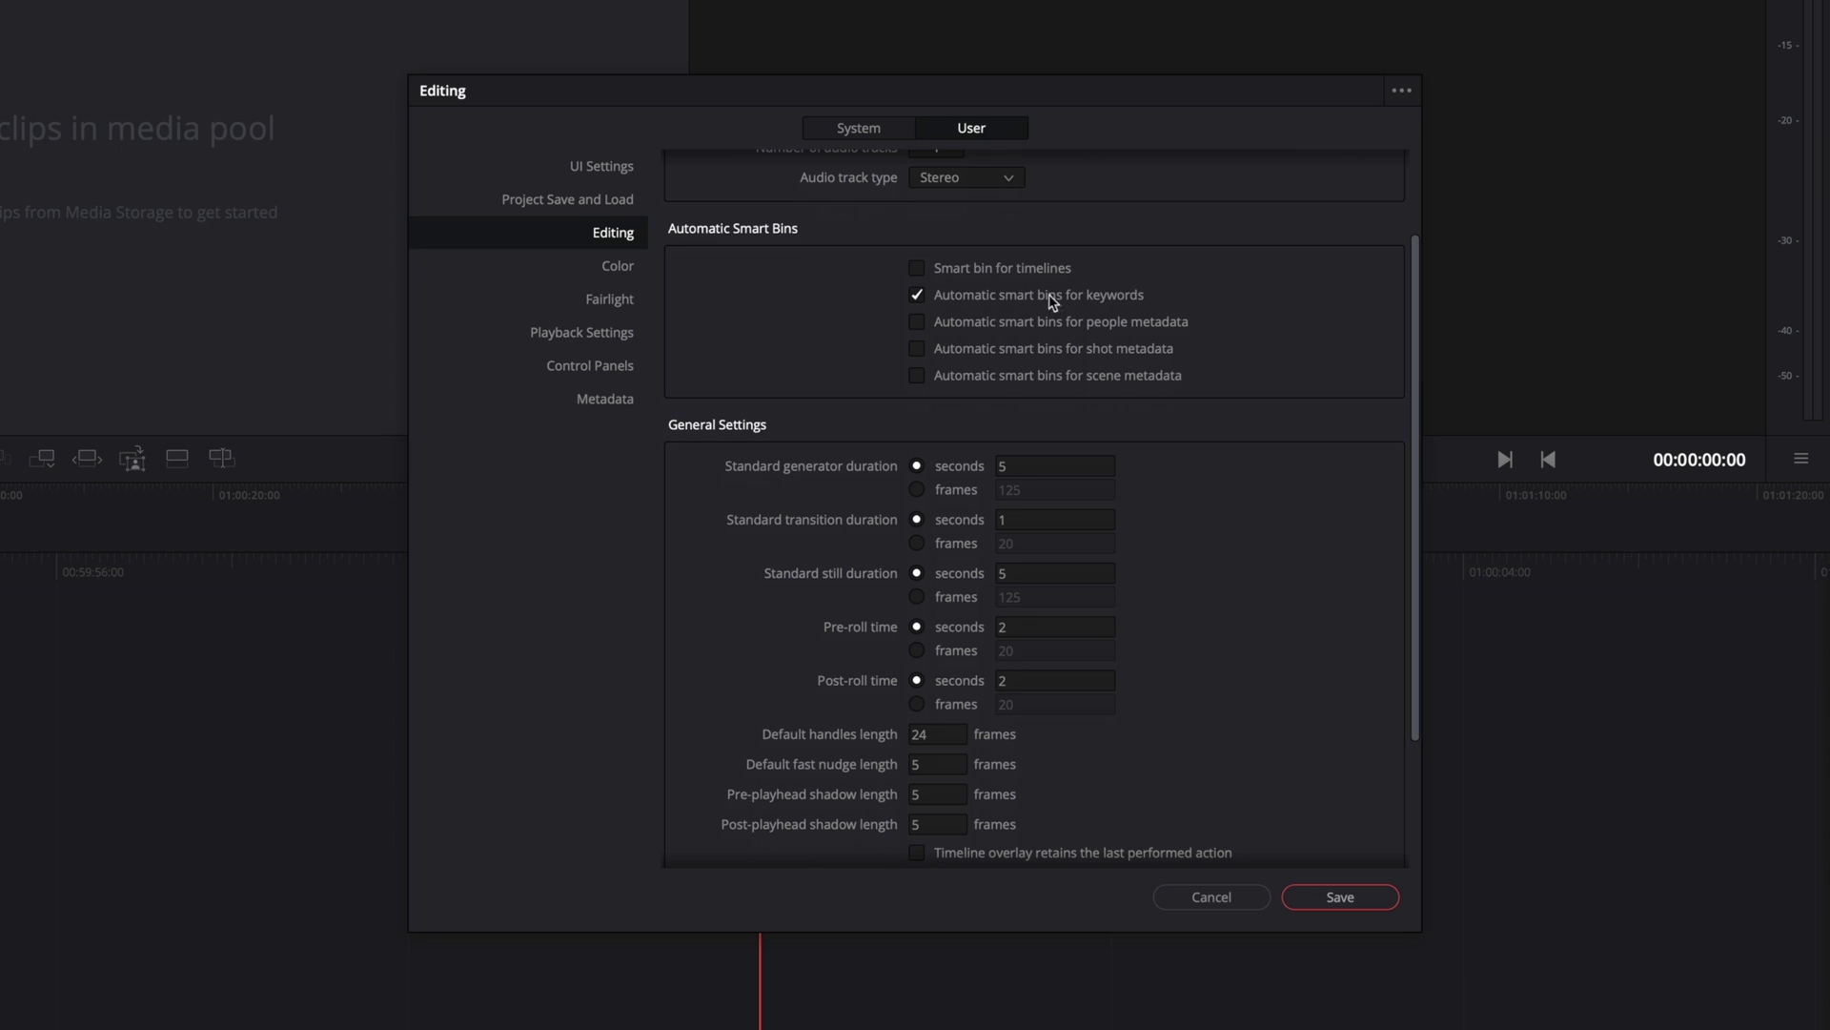
click(915, 269)
click(1009, 466)
key(BackSpace)
text(8)
click(959, 448)
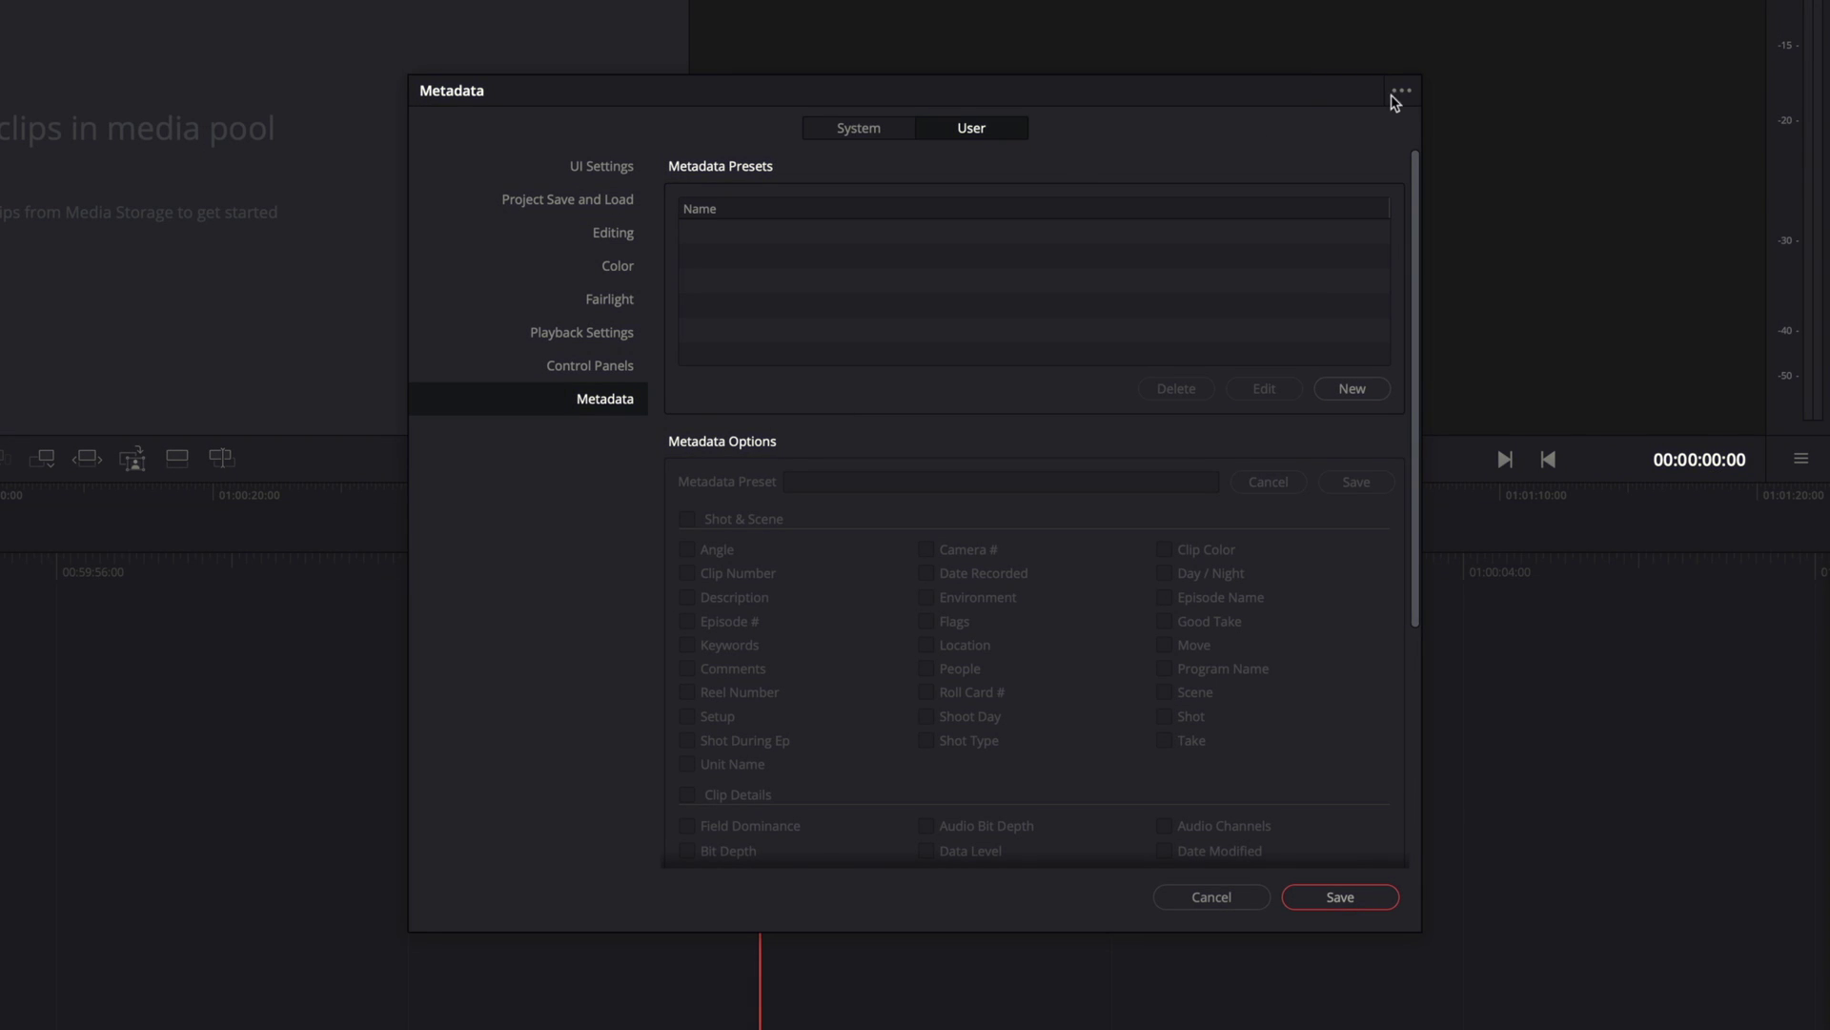
- Examine the preset and reset options offered for the user preferences and the reset option for the system preferences
click(1404, 95)
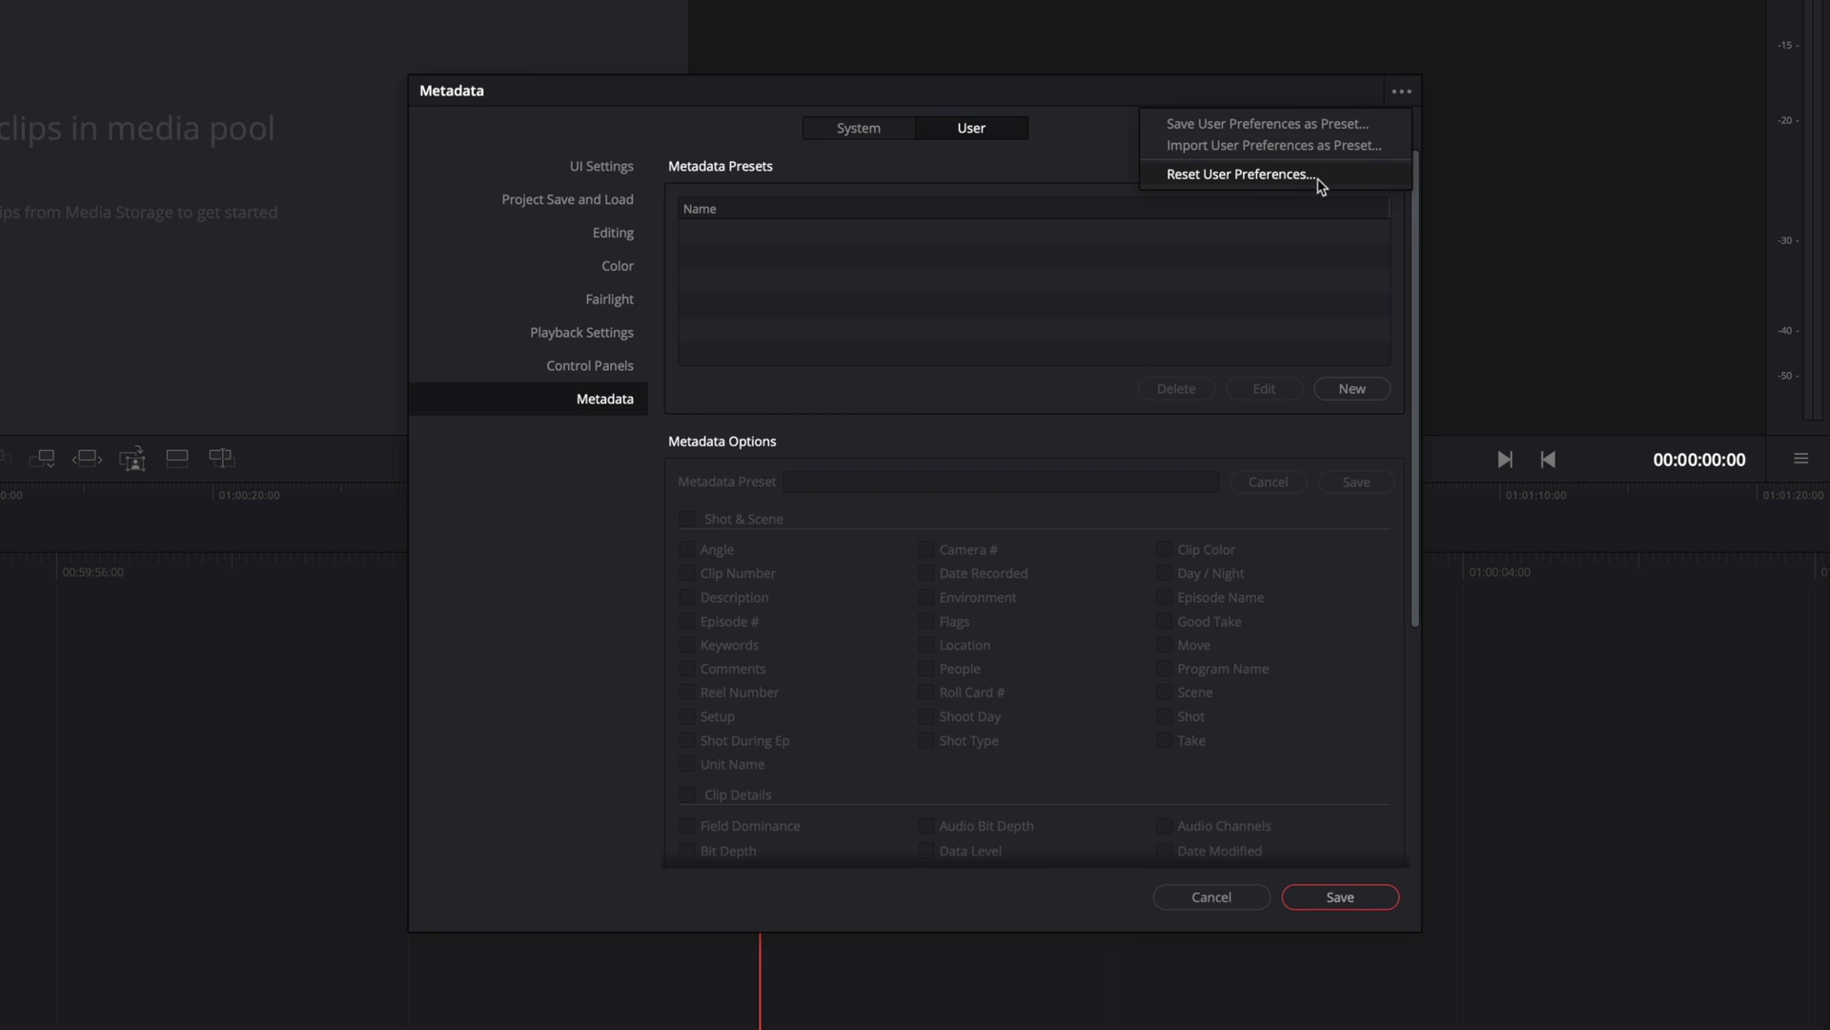
click(1054, 172)
click(862, 132)
click(1401, 91)
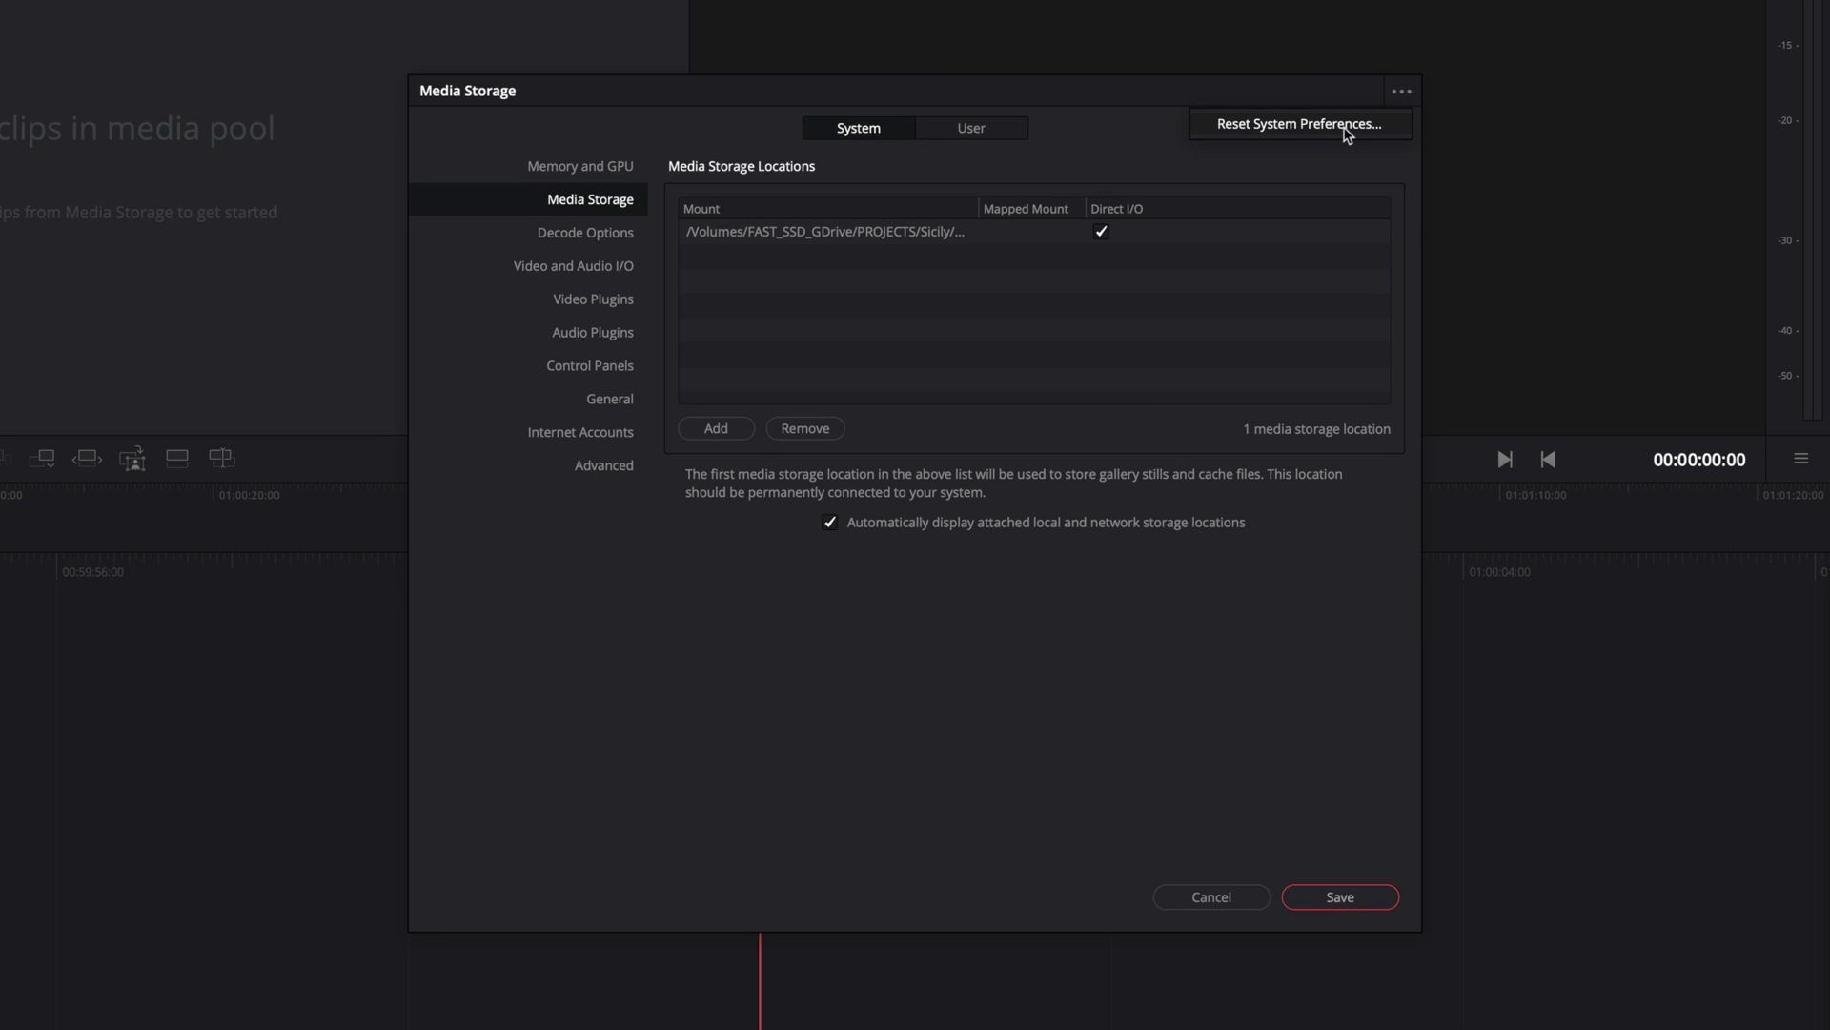
click(1174, 135)
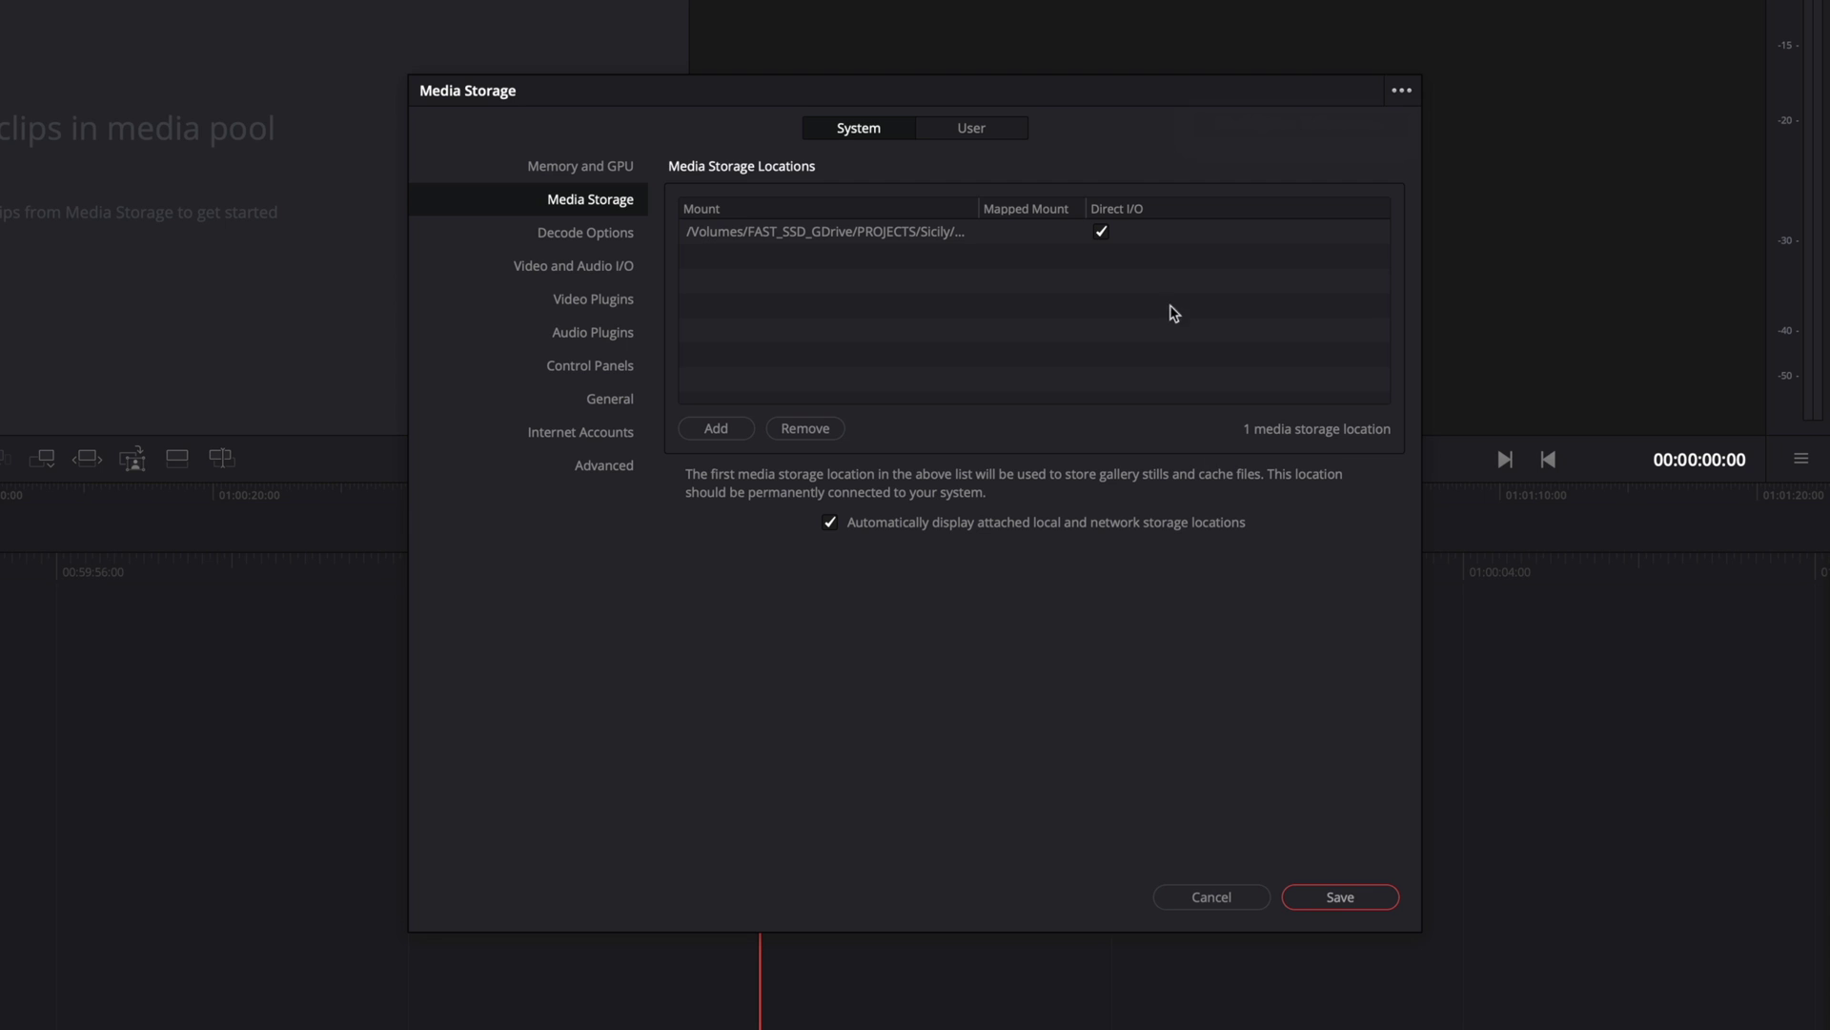
- Save the preferences, then quit and restart DaVinci Resolve and reopen the Summer in Sicily project
click(1338, 901)
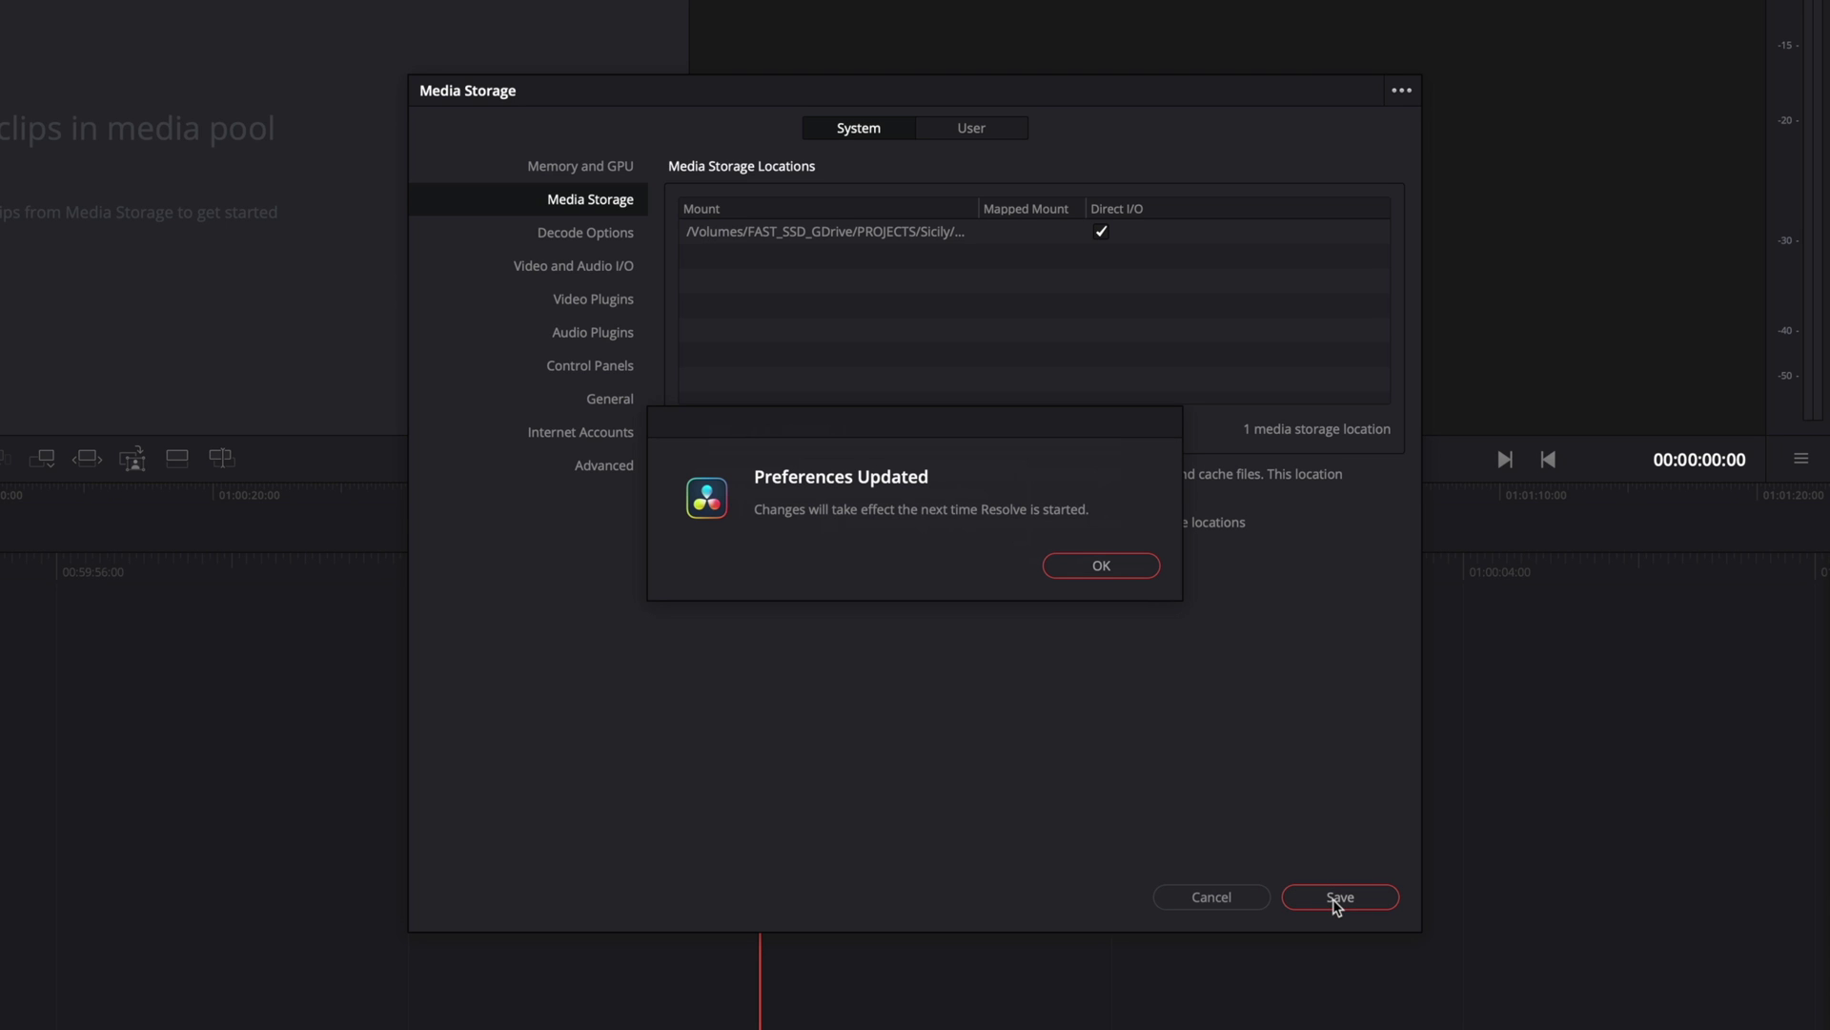
click(1097, 566)
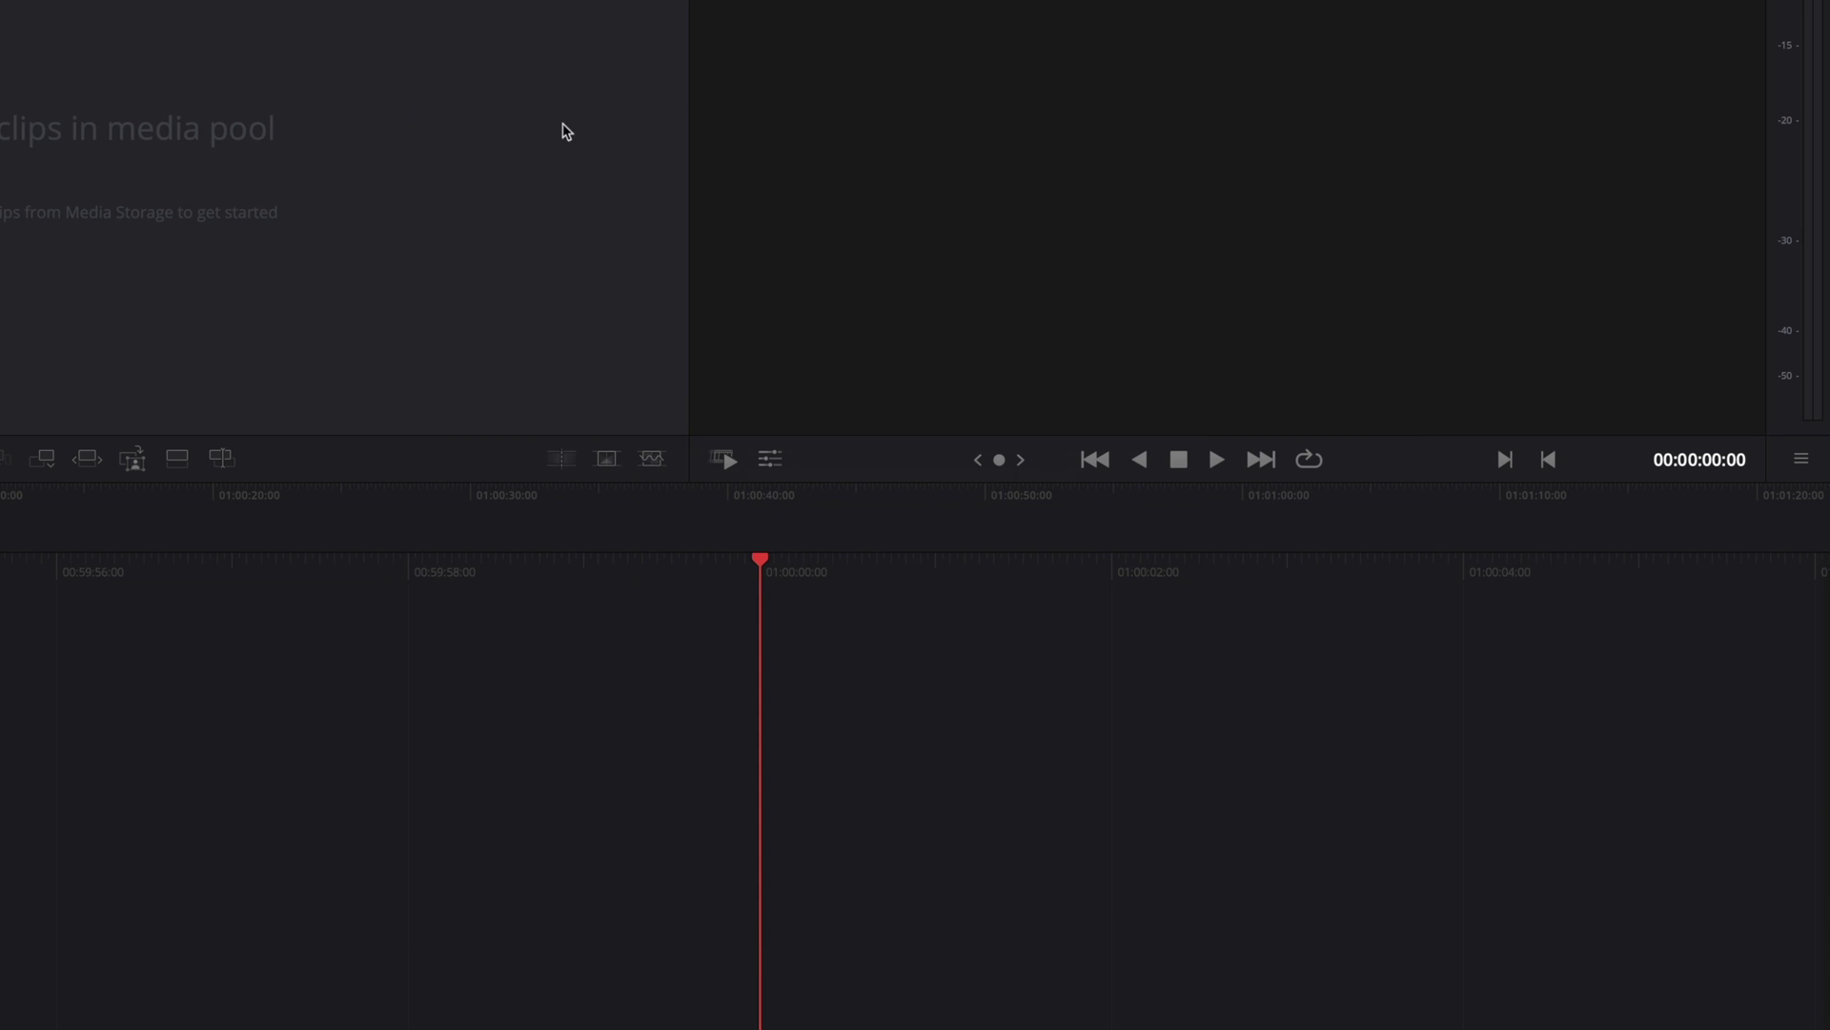
click(76, 7)
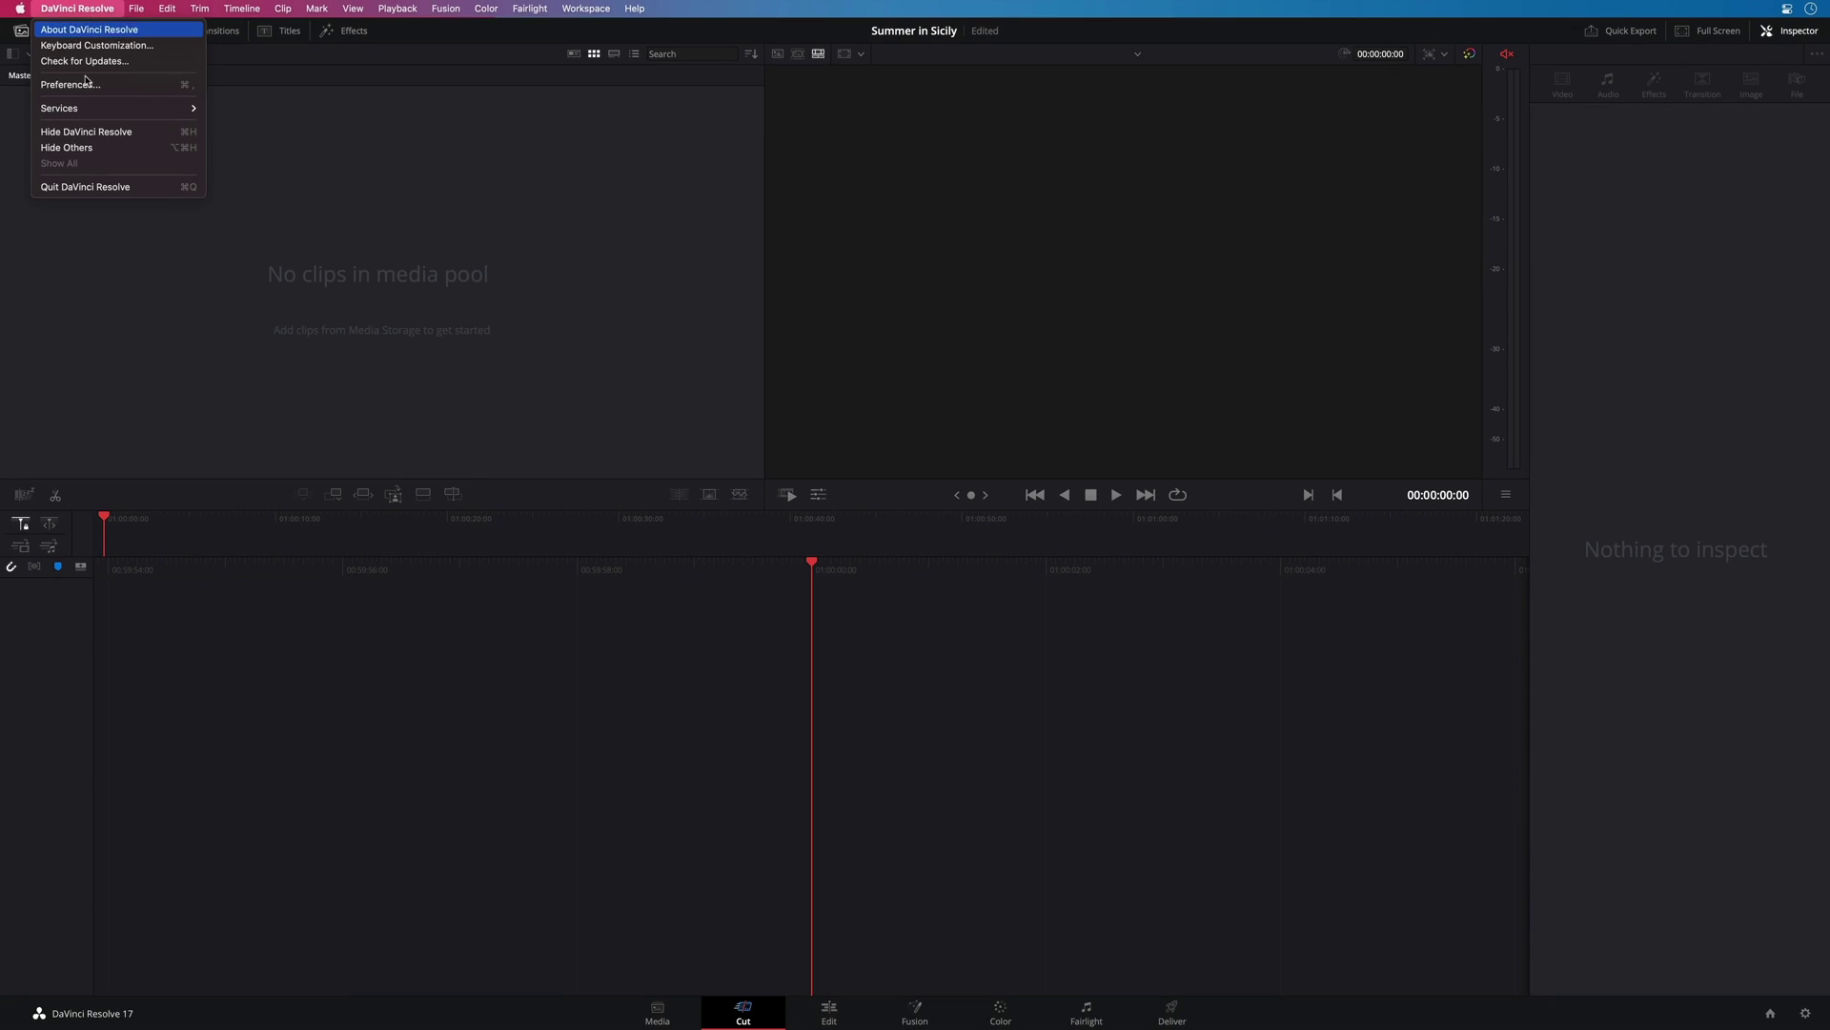
click(92, 187)
click(999, 982)
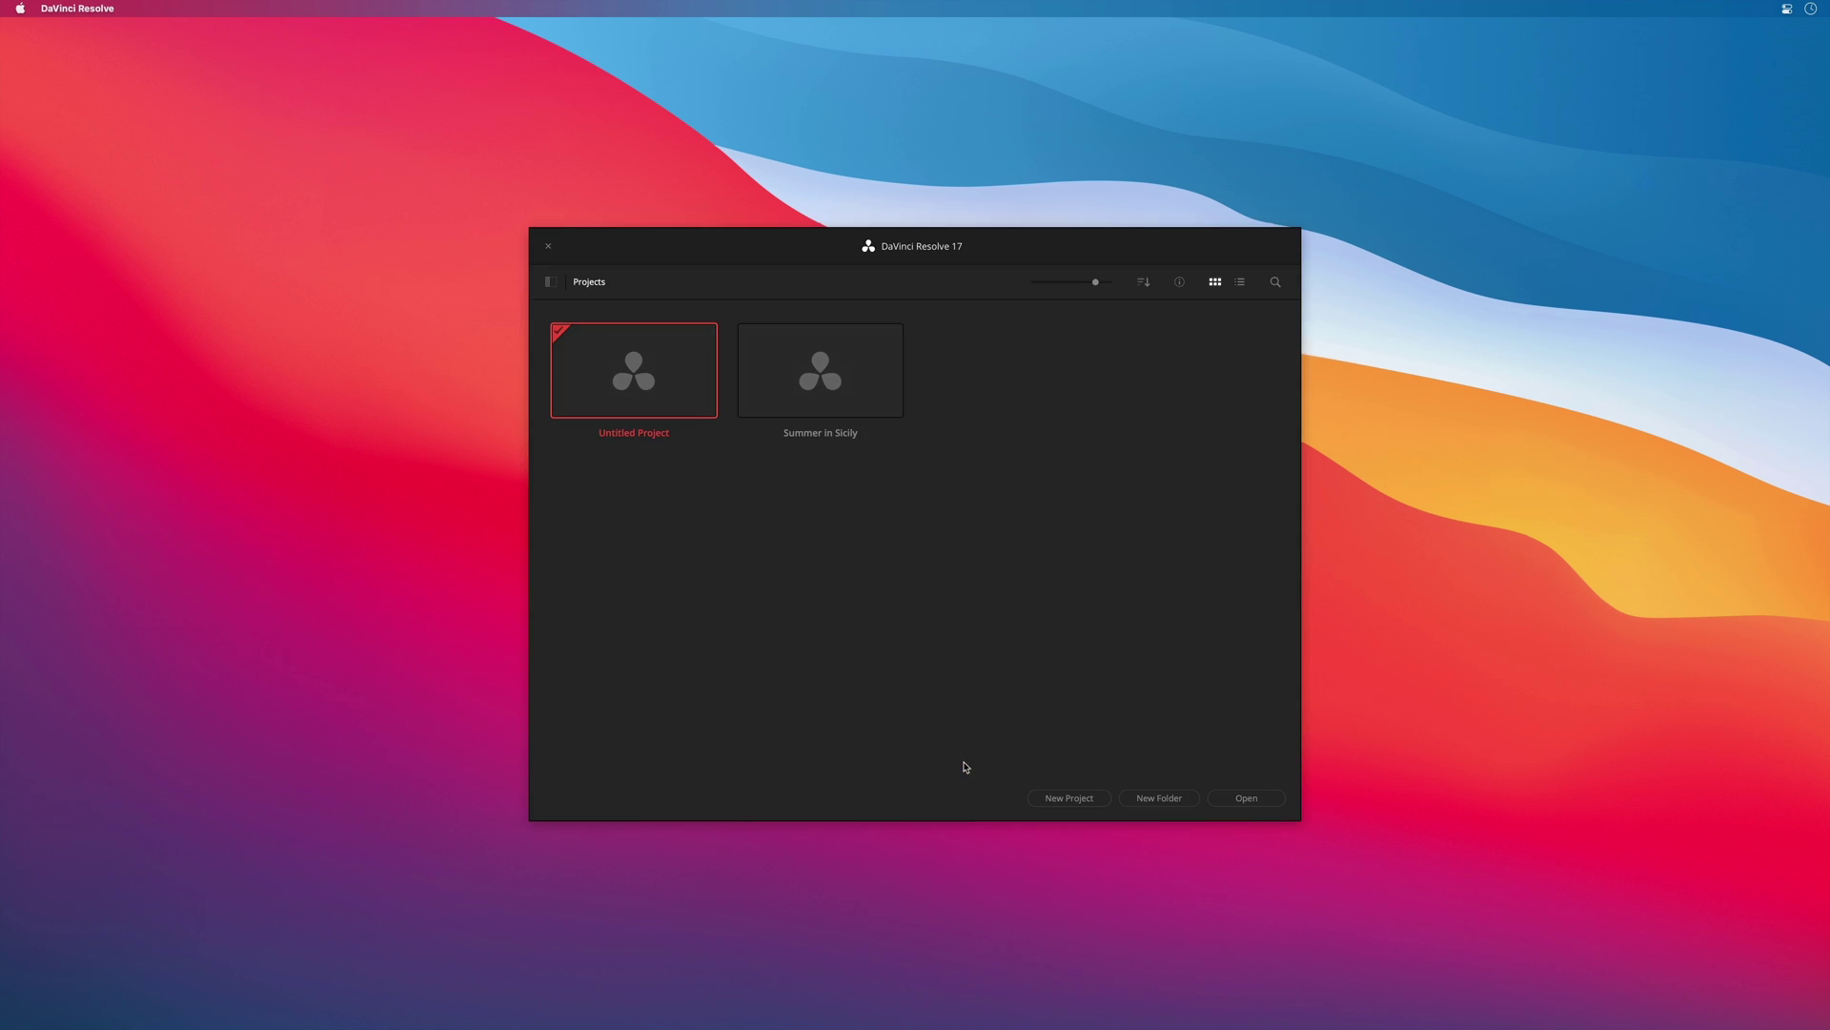
double_click(822, 416)
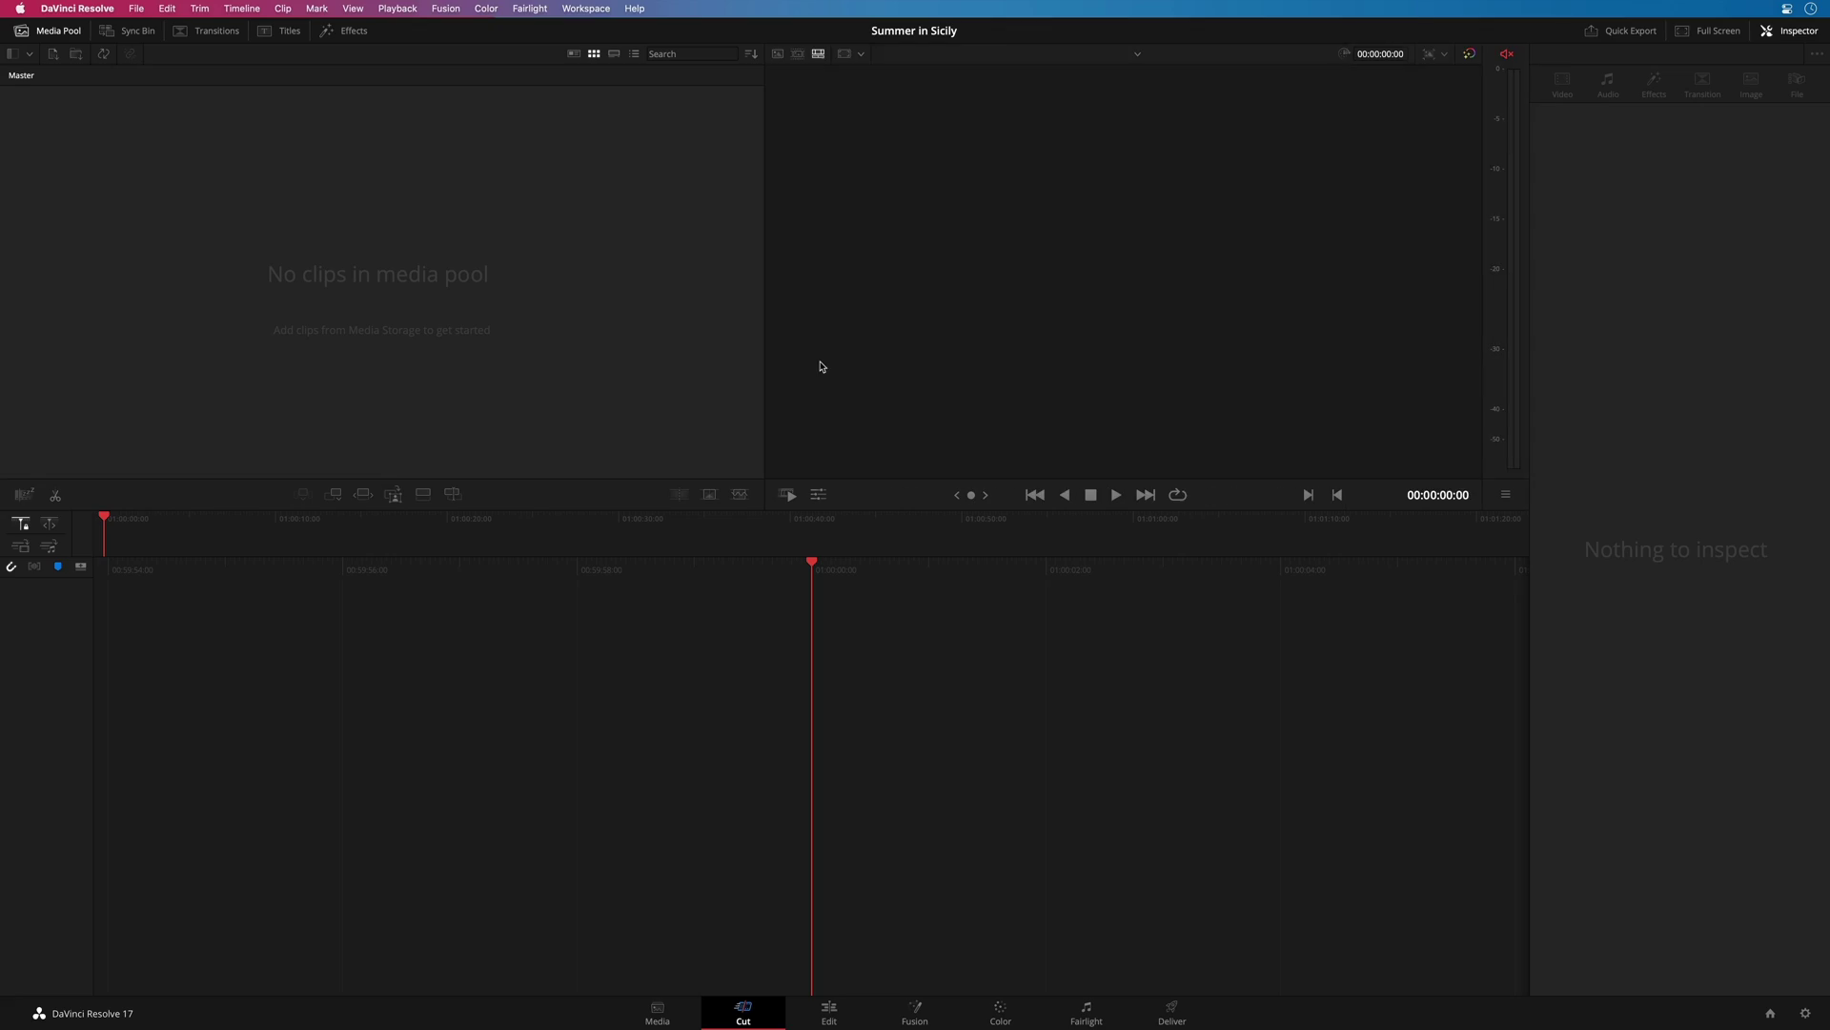
- On the Media page, show the clips in the Videos folder of the Sicily/Medias storage location and narrow the folder list
click(658, 1010)
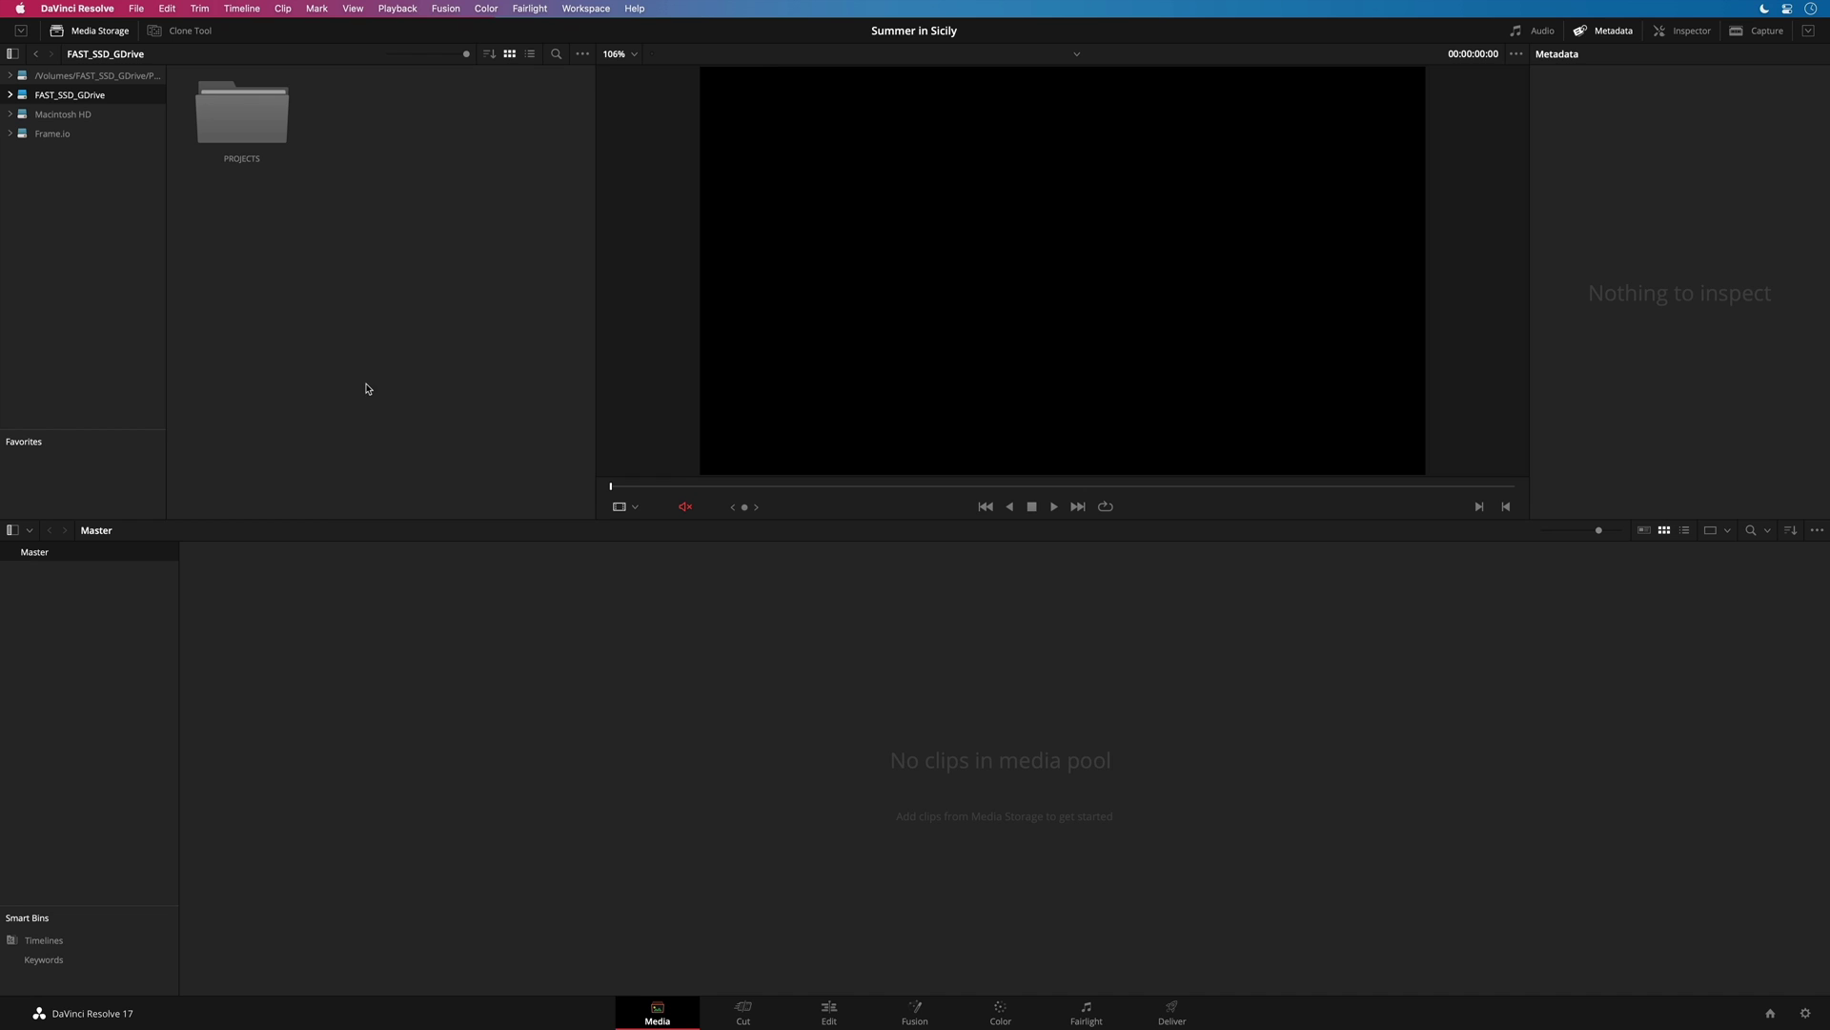
click(98, 77)
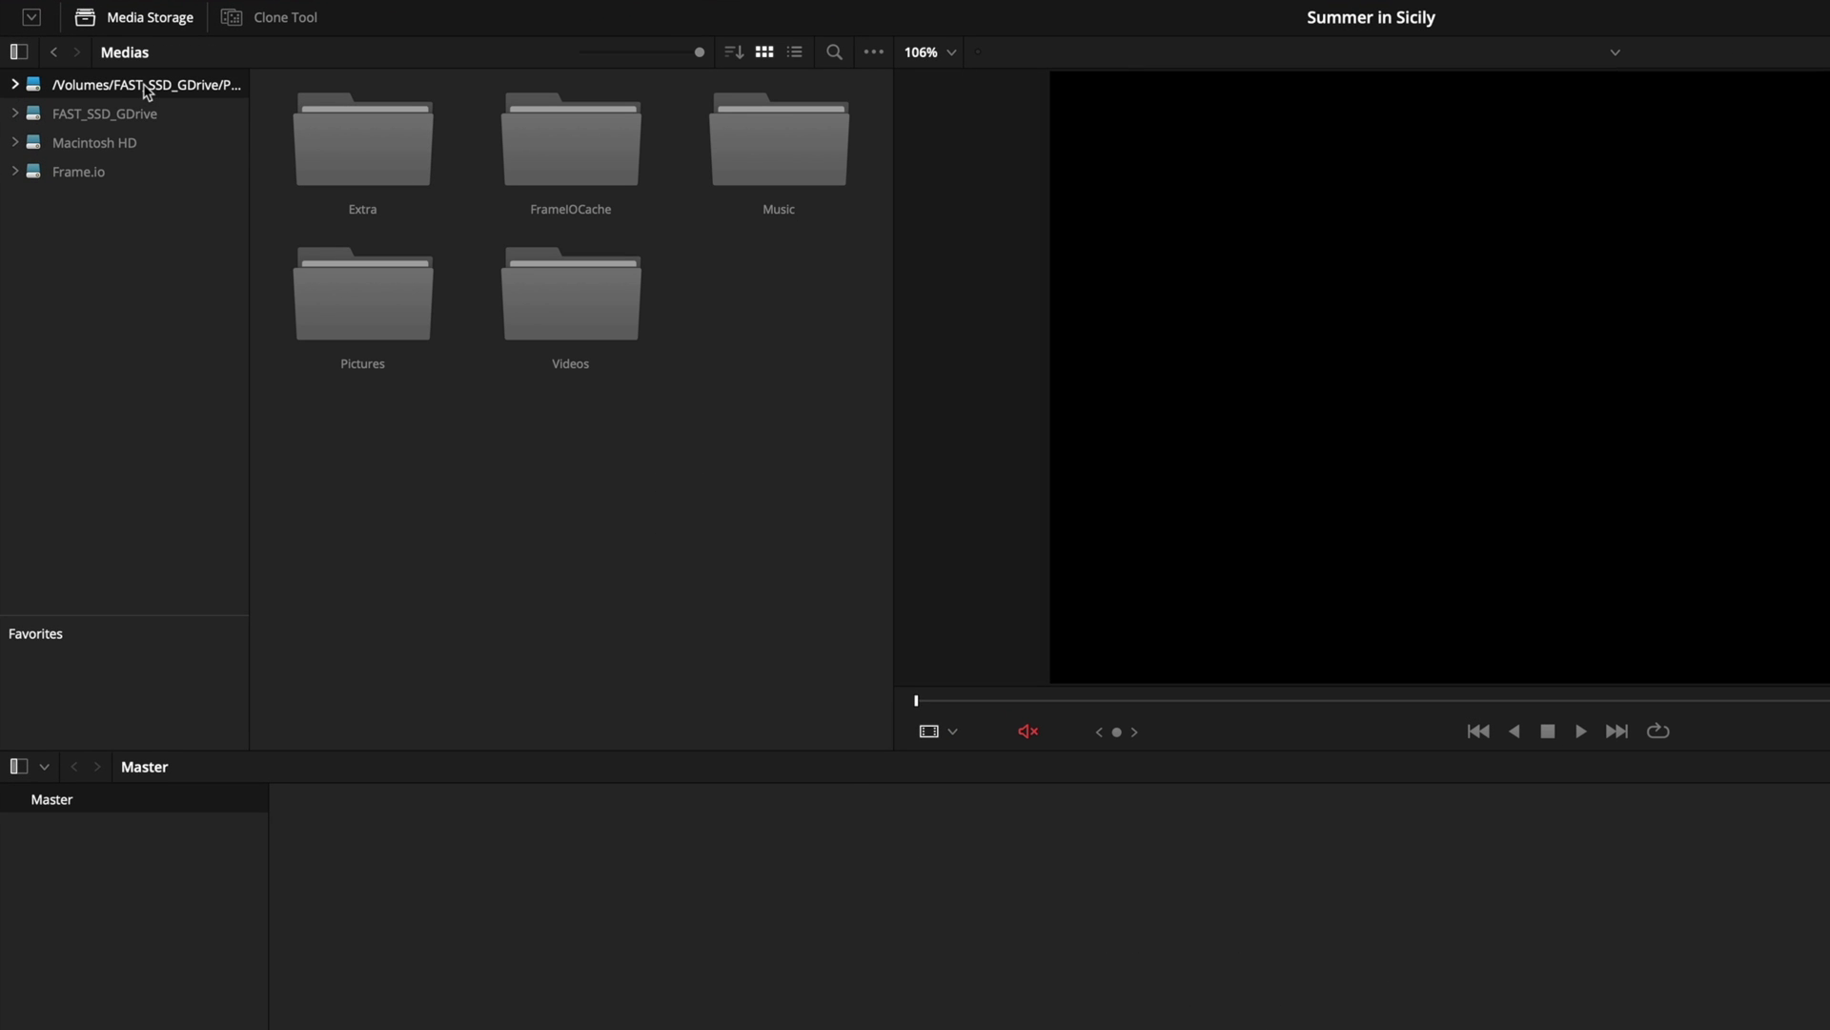
drag(246, 159, 465, 164)
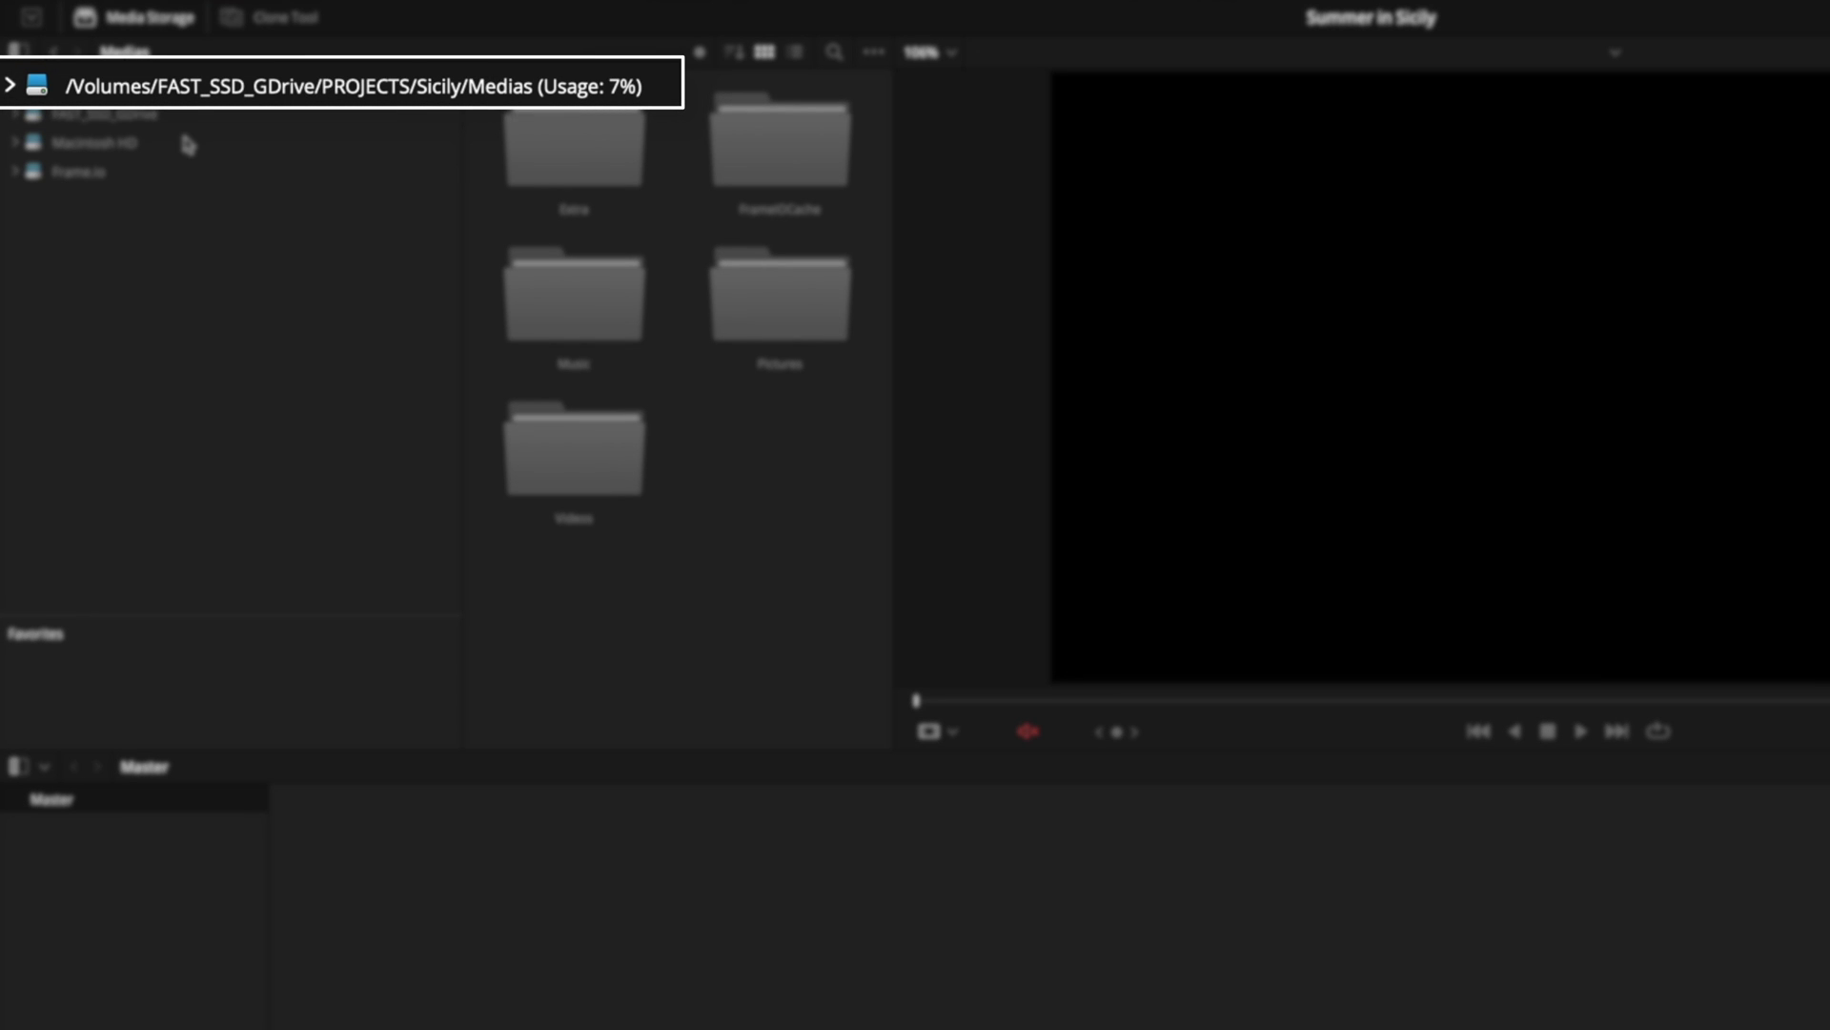
double_click(577, 471)
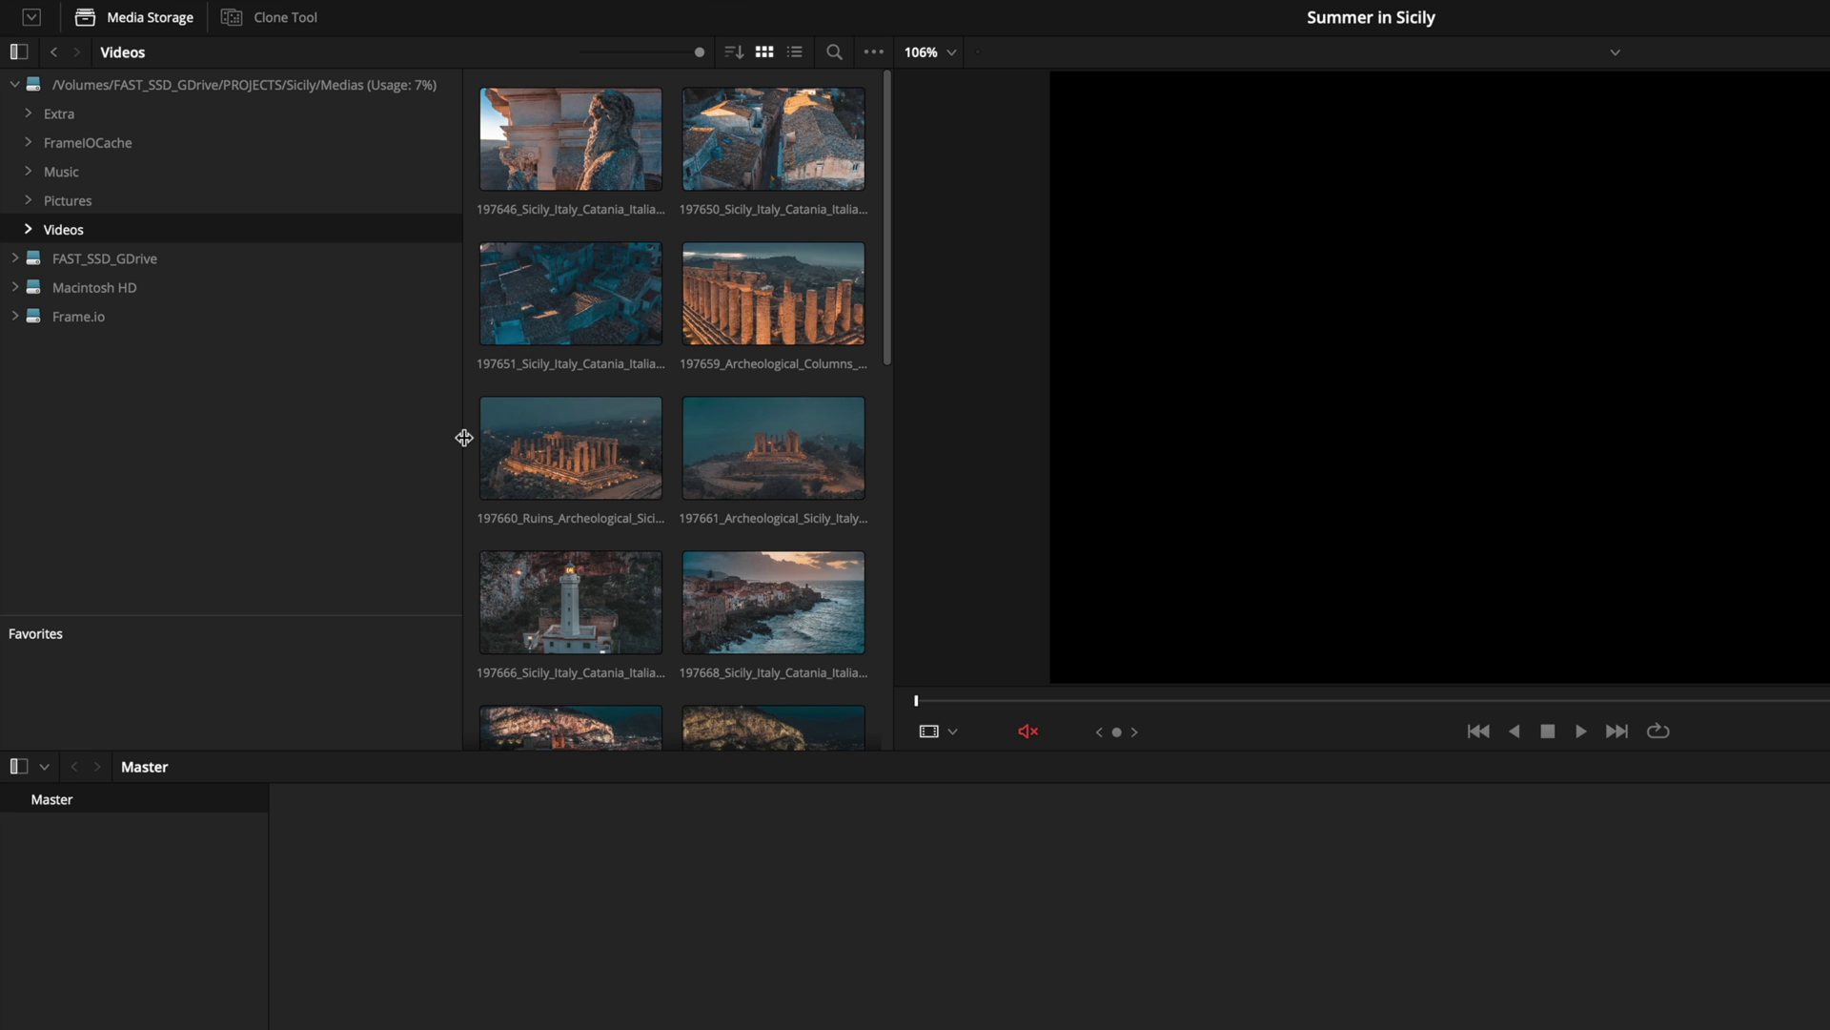
drag(464, 438, 186, 425)
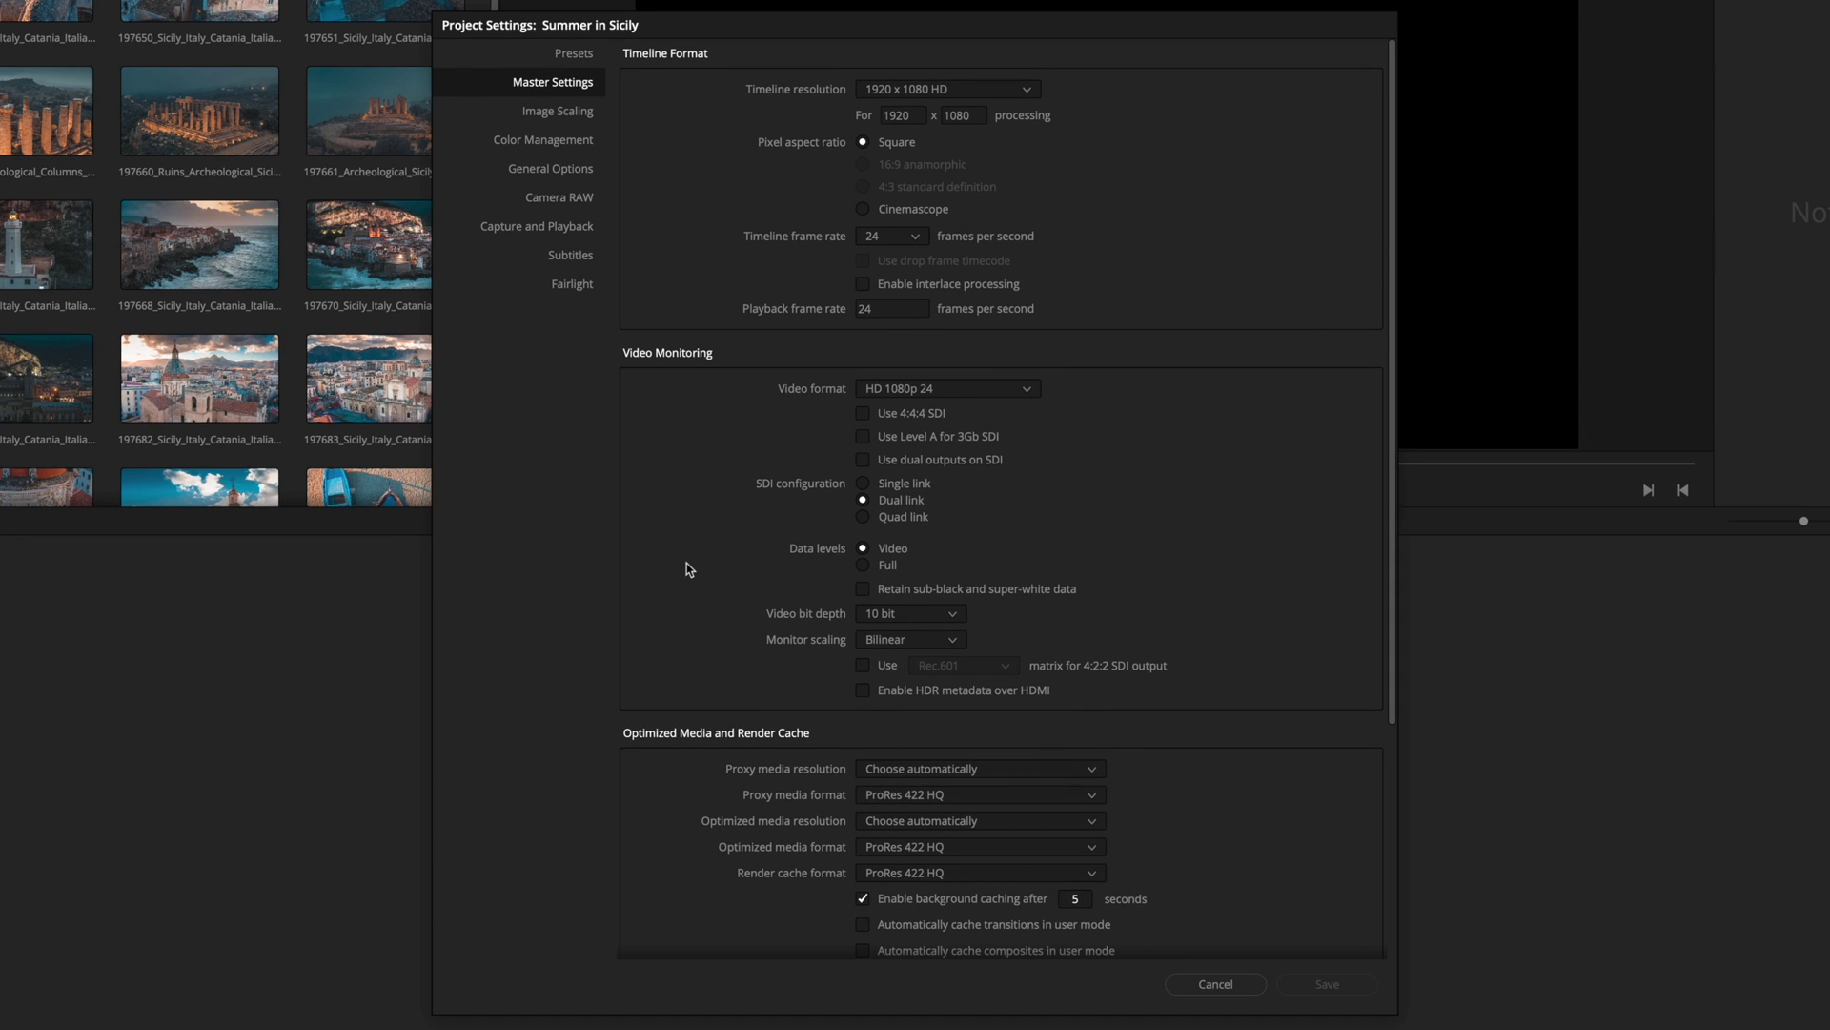
- Set the project's timeline resolution to 3840 x 2160 Ultra HD and its timeline frame rate to 25 frames per second
click(1027, 90)
scroll(997, 188, down, 3)
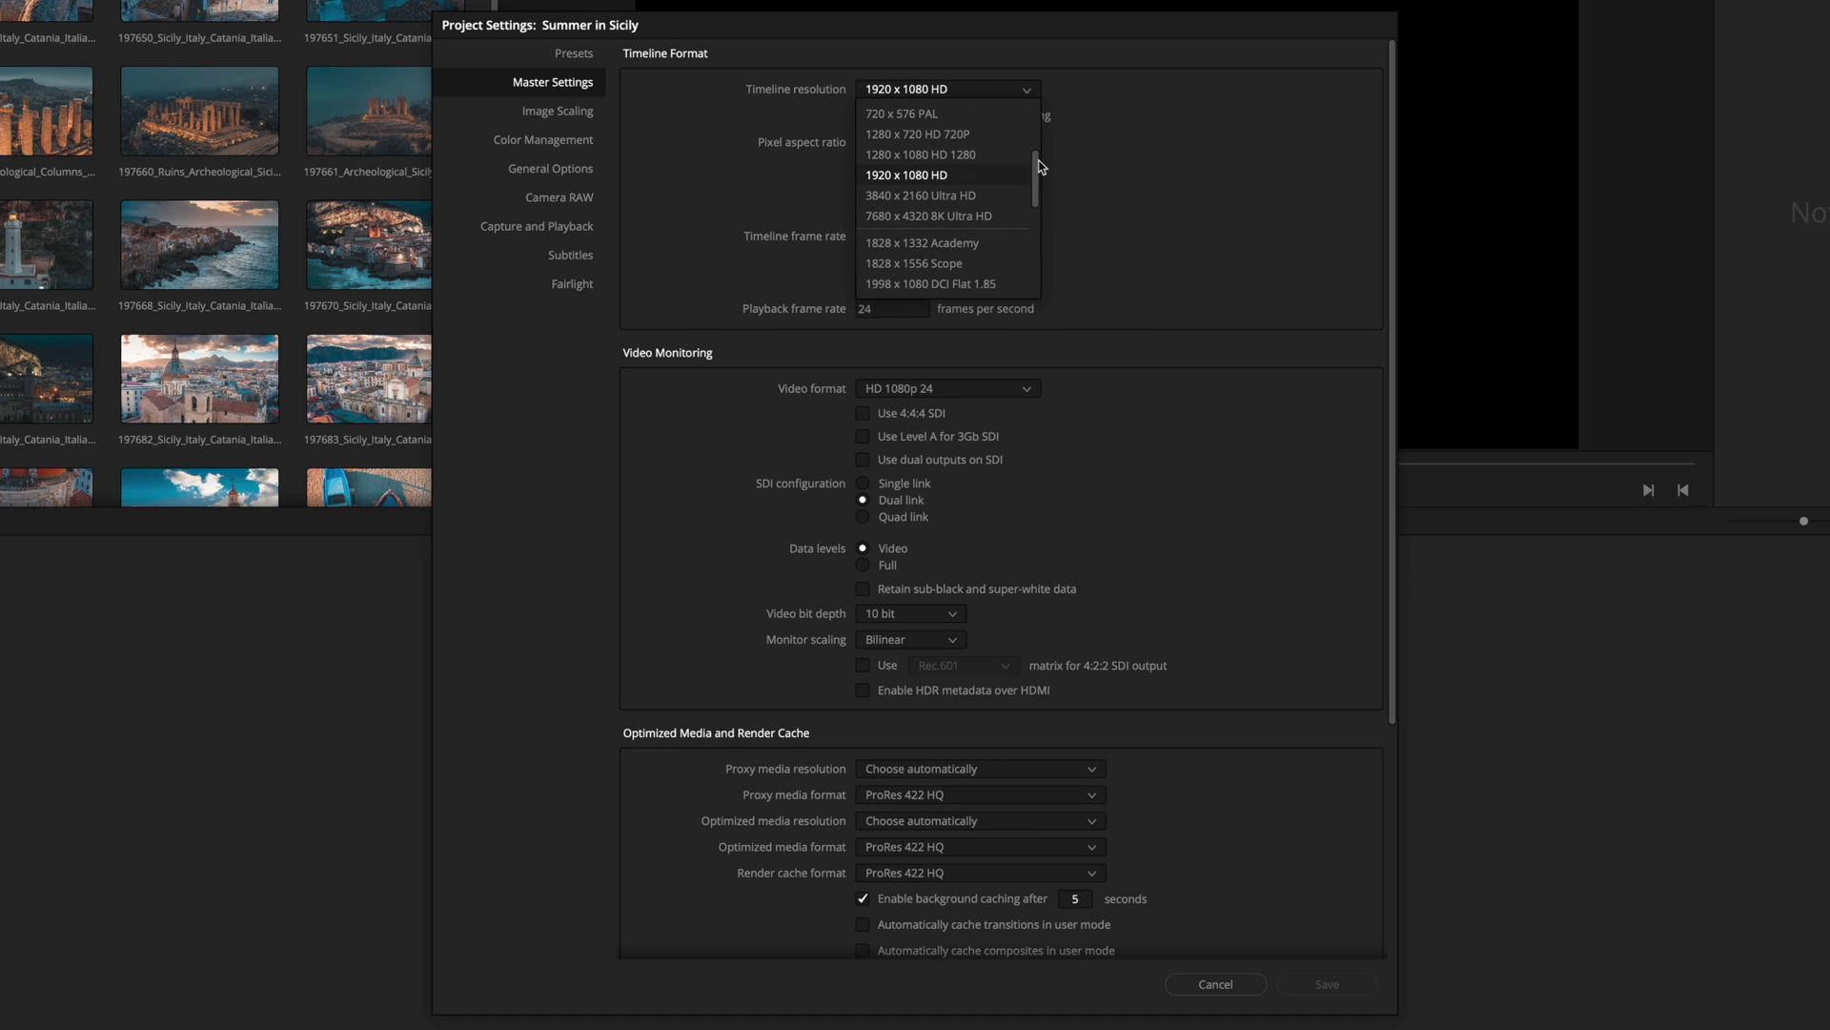
click(895, 197)
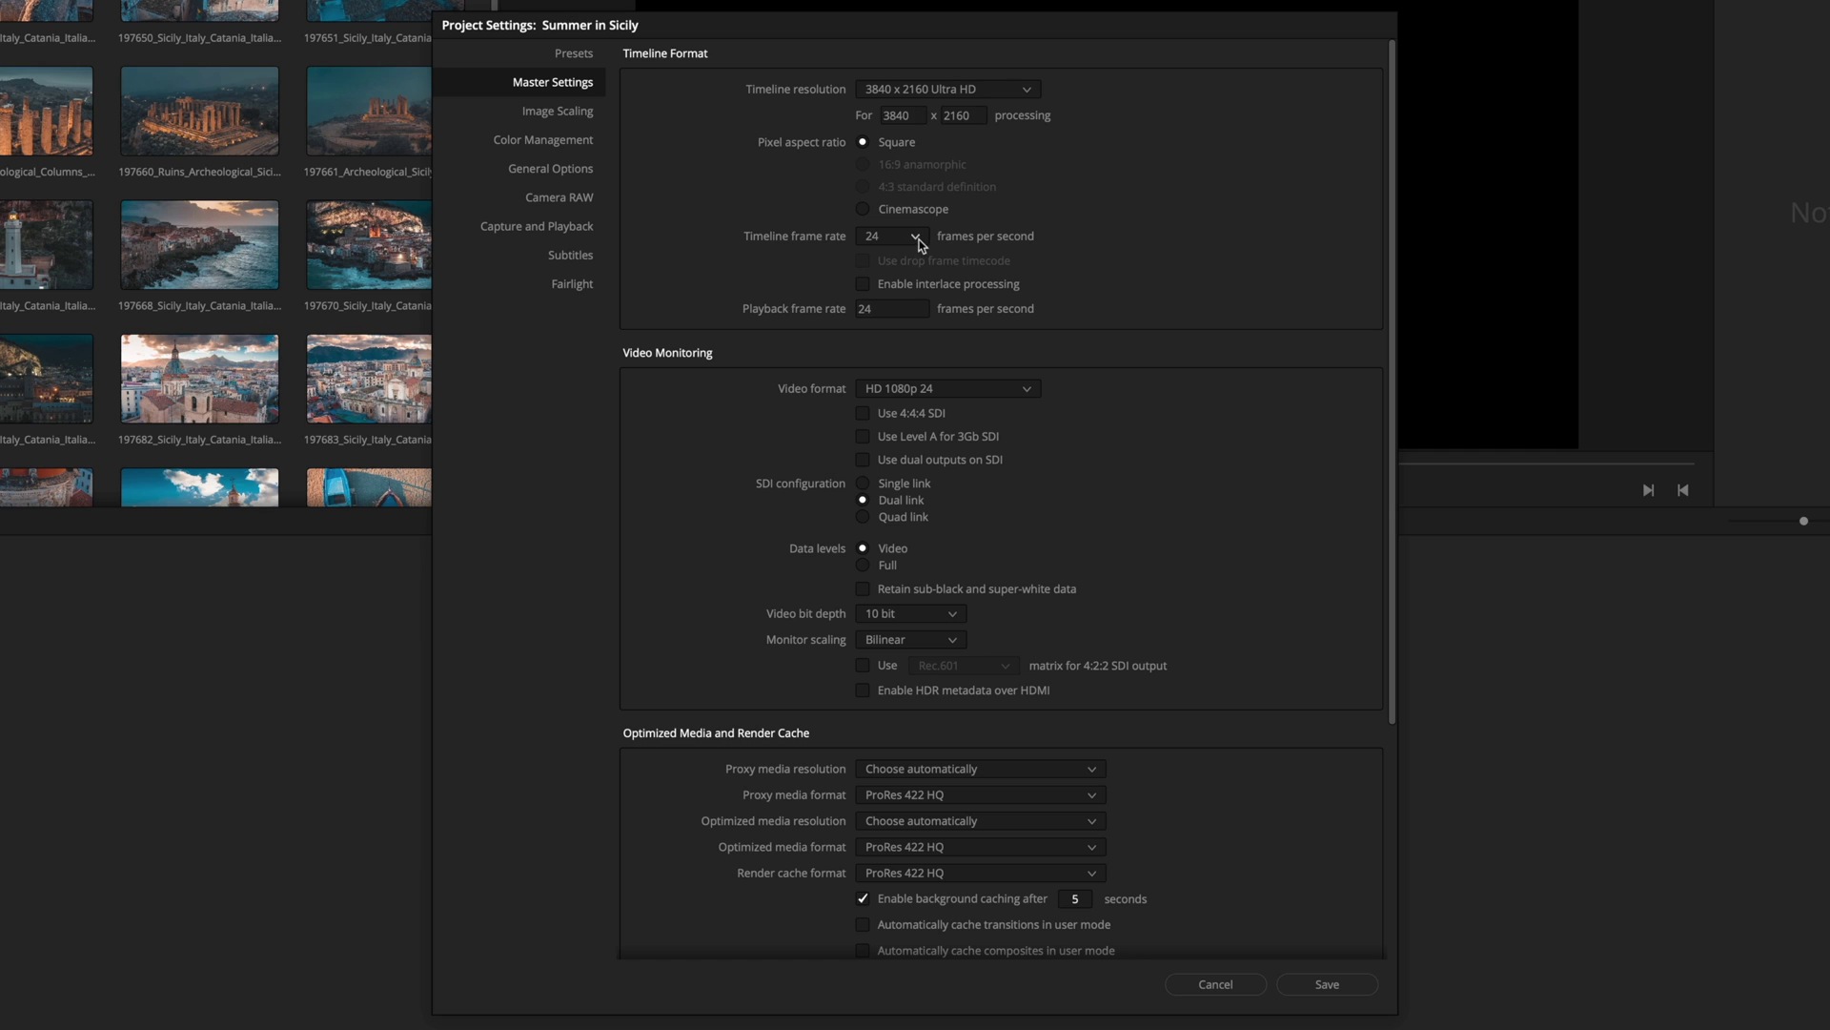
click(916, 238)
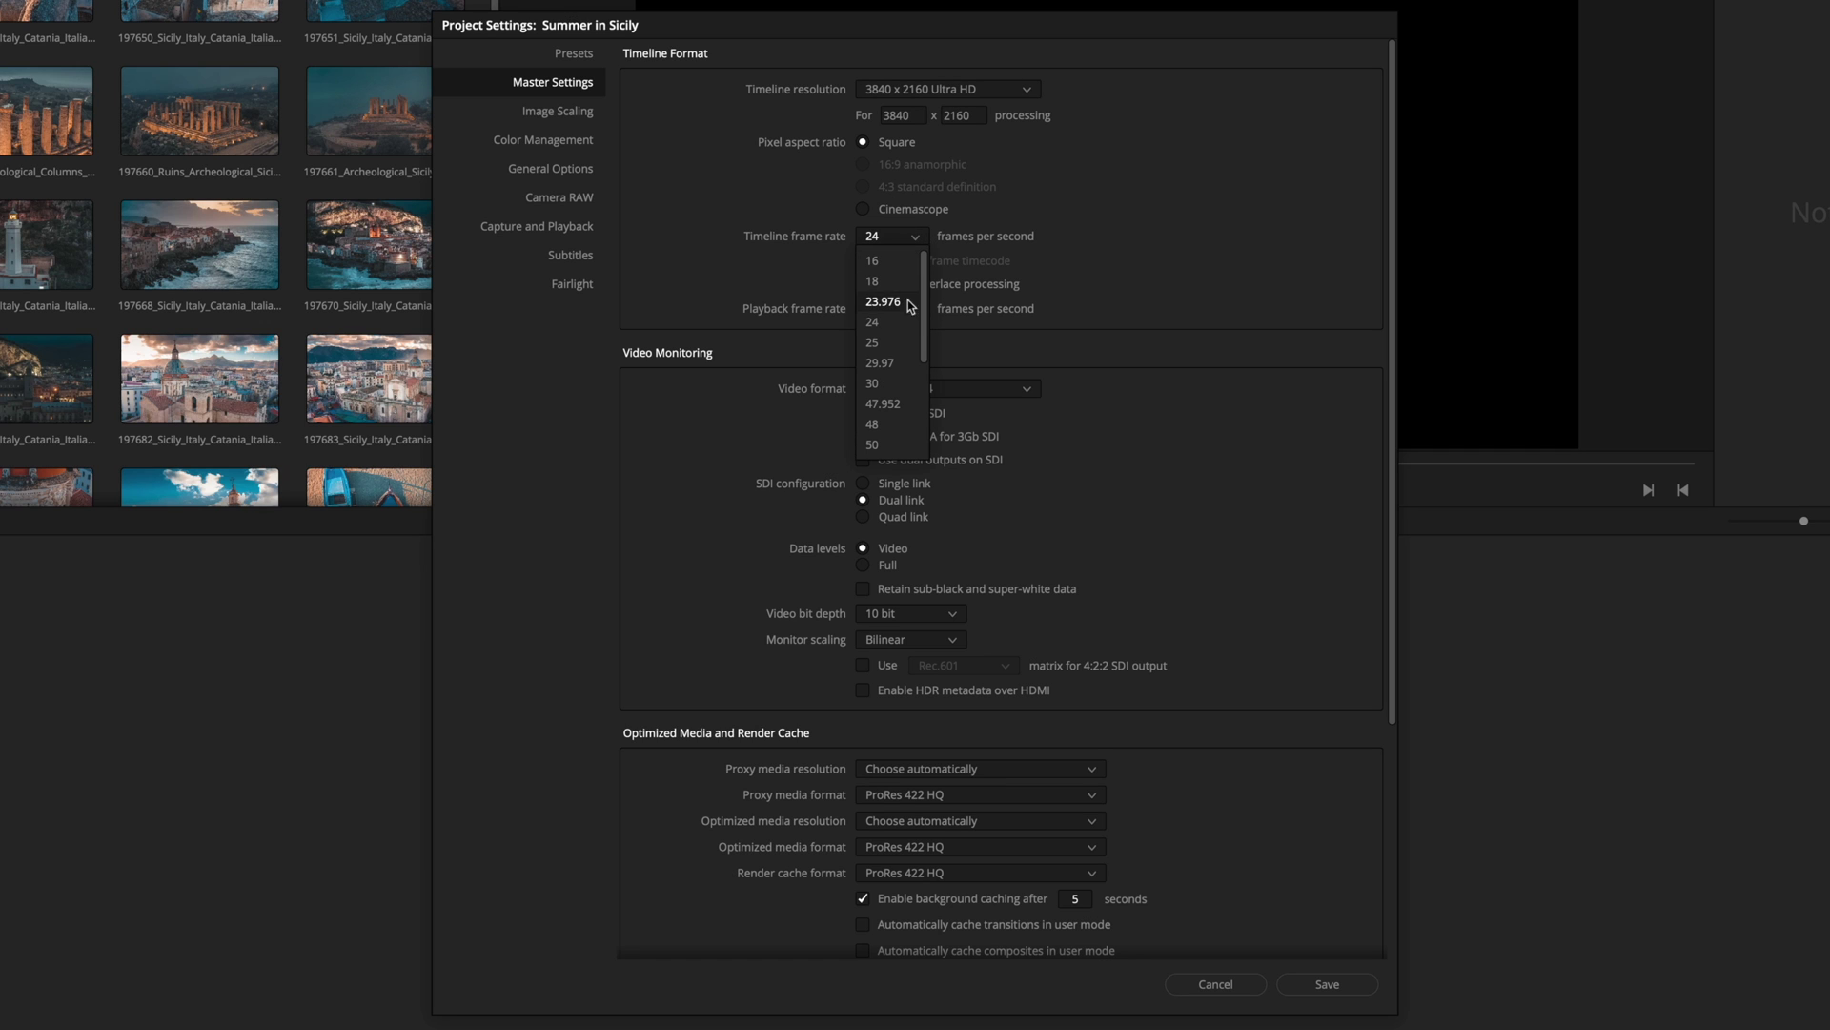
click(905, 343)
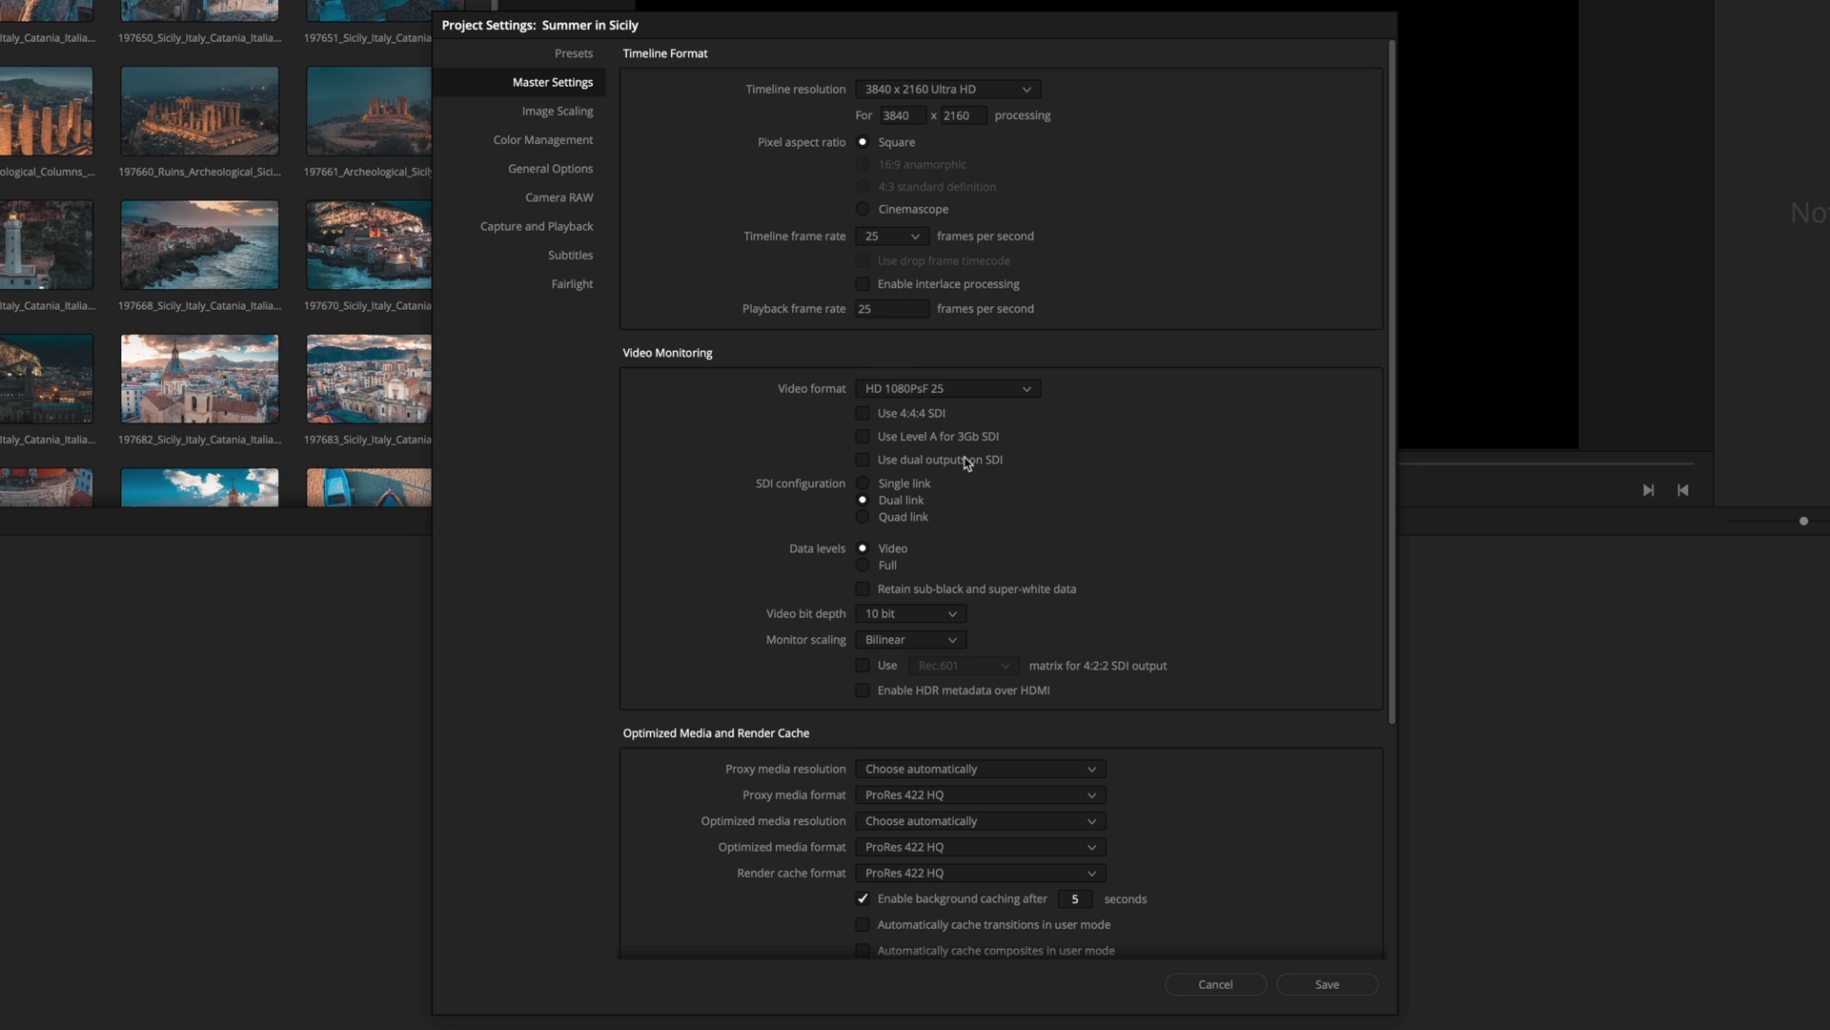
- Examine the video format options available for video monitoring
click(1030, 391)
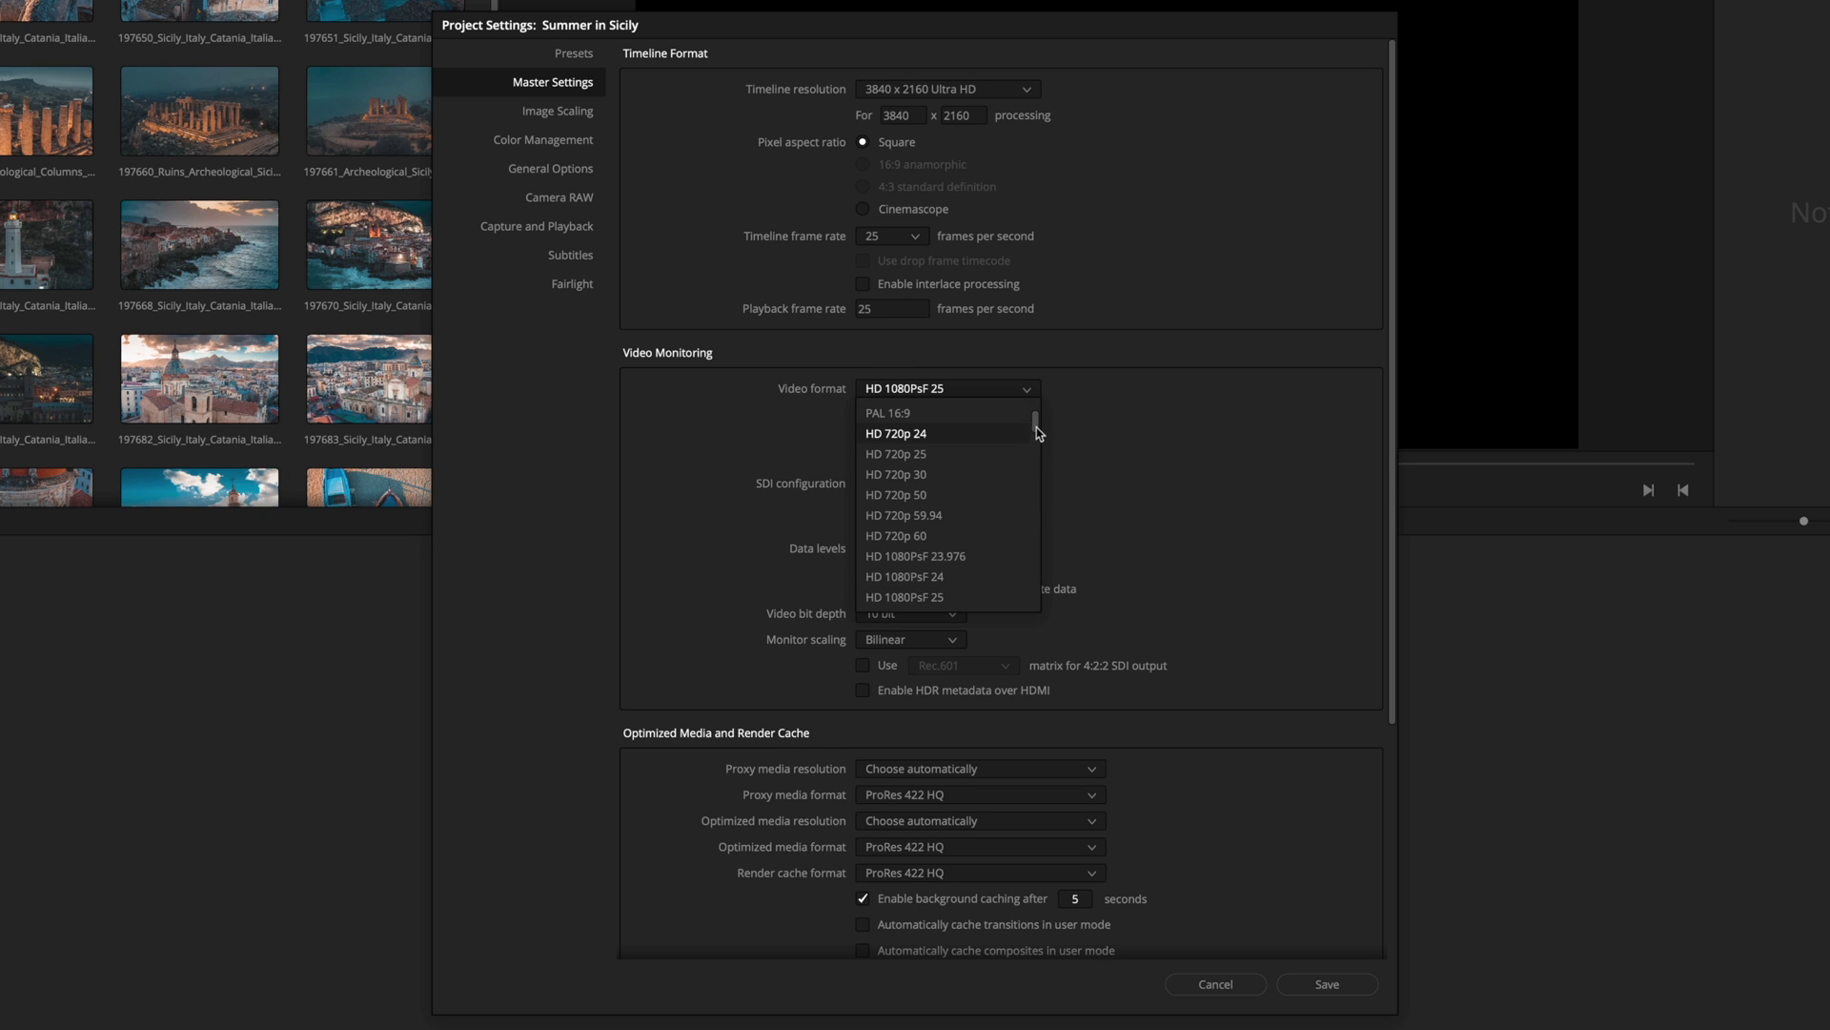
mouse_move(1037, 427)
mouse_down()
mouse_move(1046, 563)
mouse_move(1056, 409)
mouse_up()
click(1094, 398)
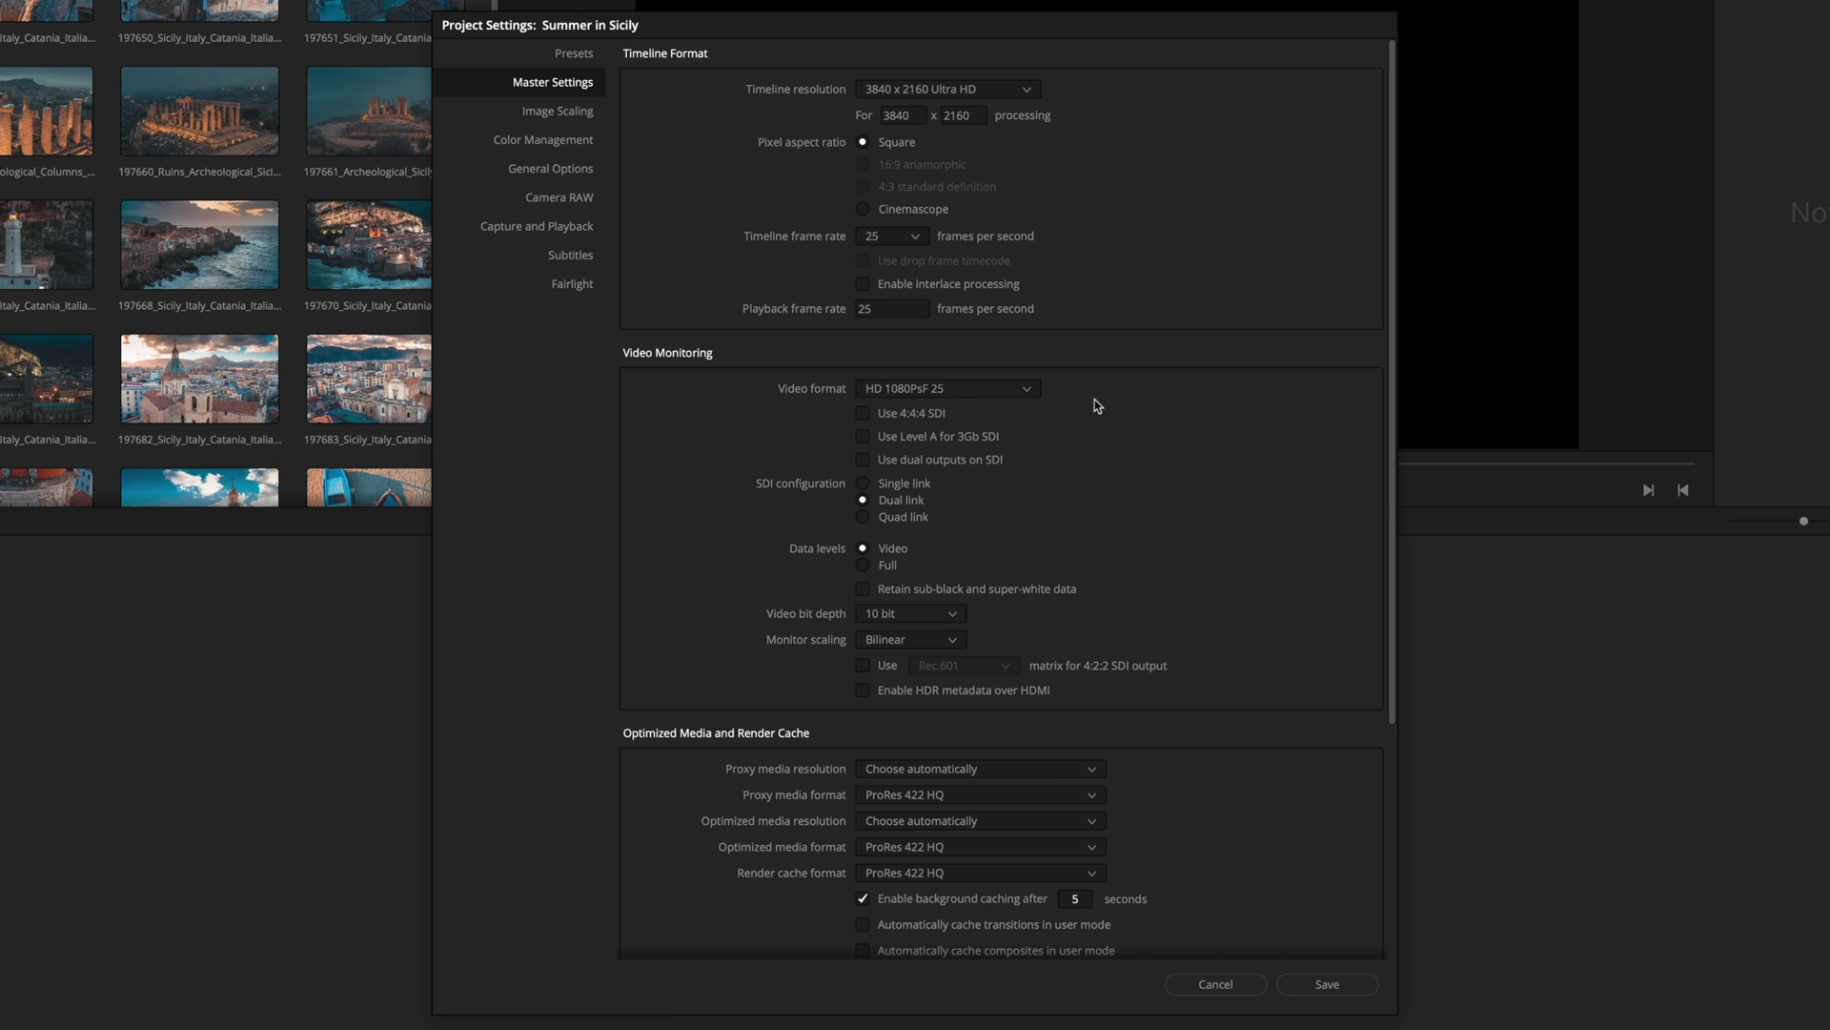
- Set the proxy media resolution to Quarter and the proxy media format to ProRes 422 Proxy
scroll(1084, 491, down, 5)
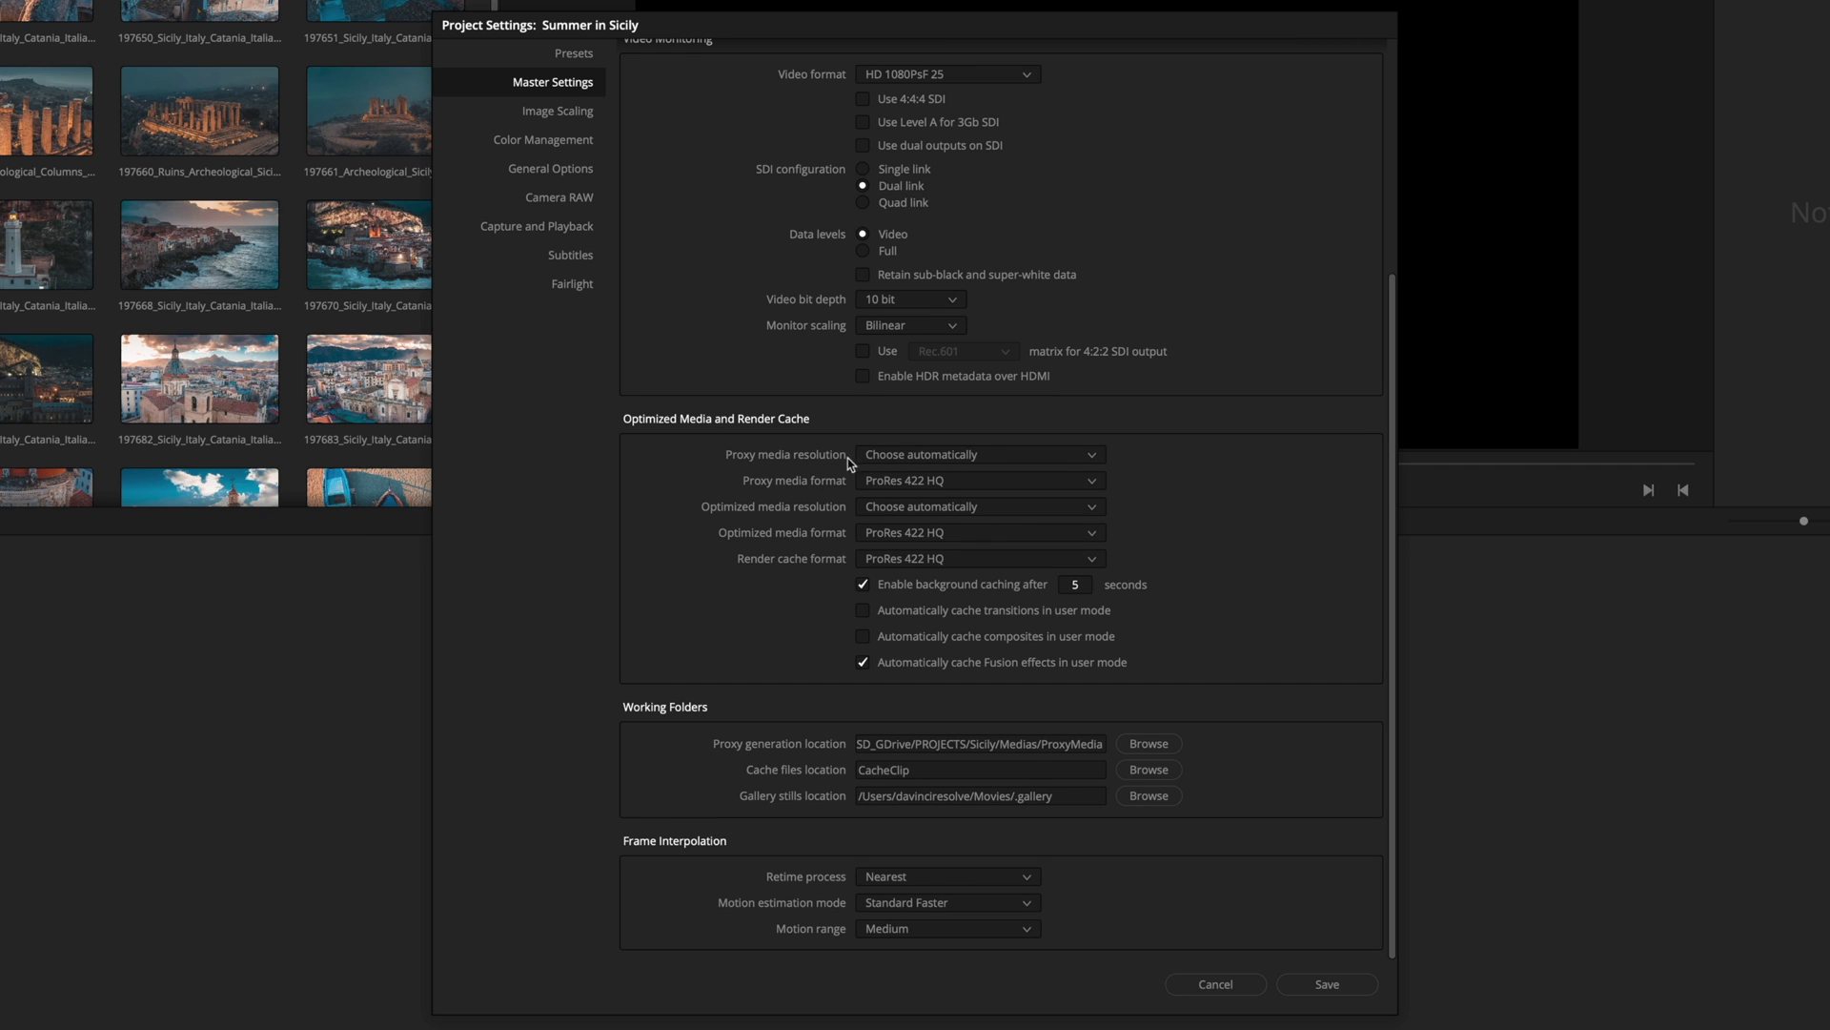
click(1092, 459)
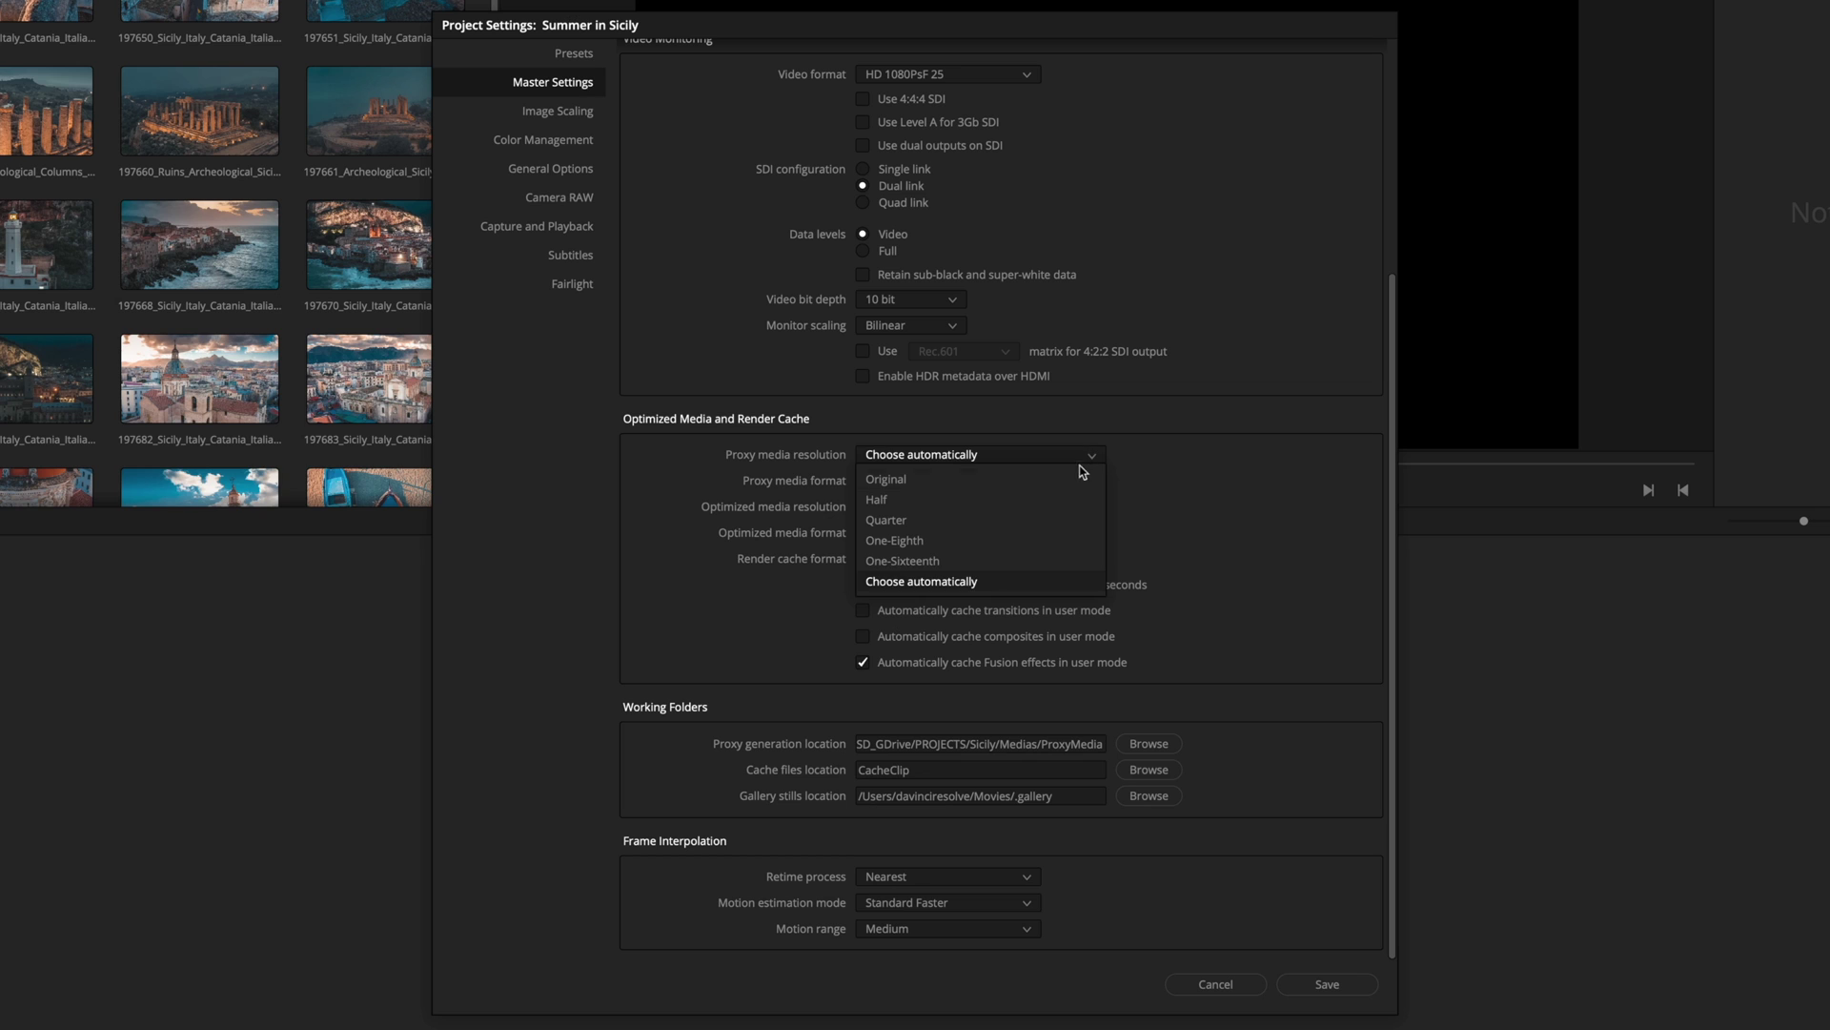
click(1073, 526)
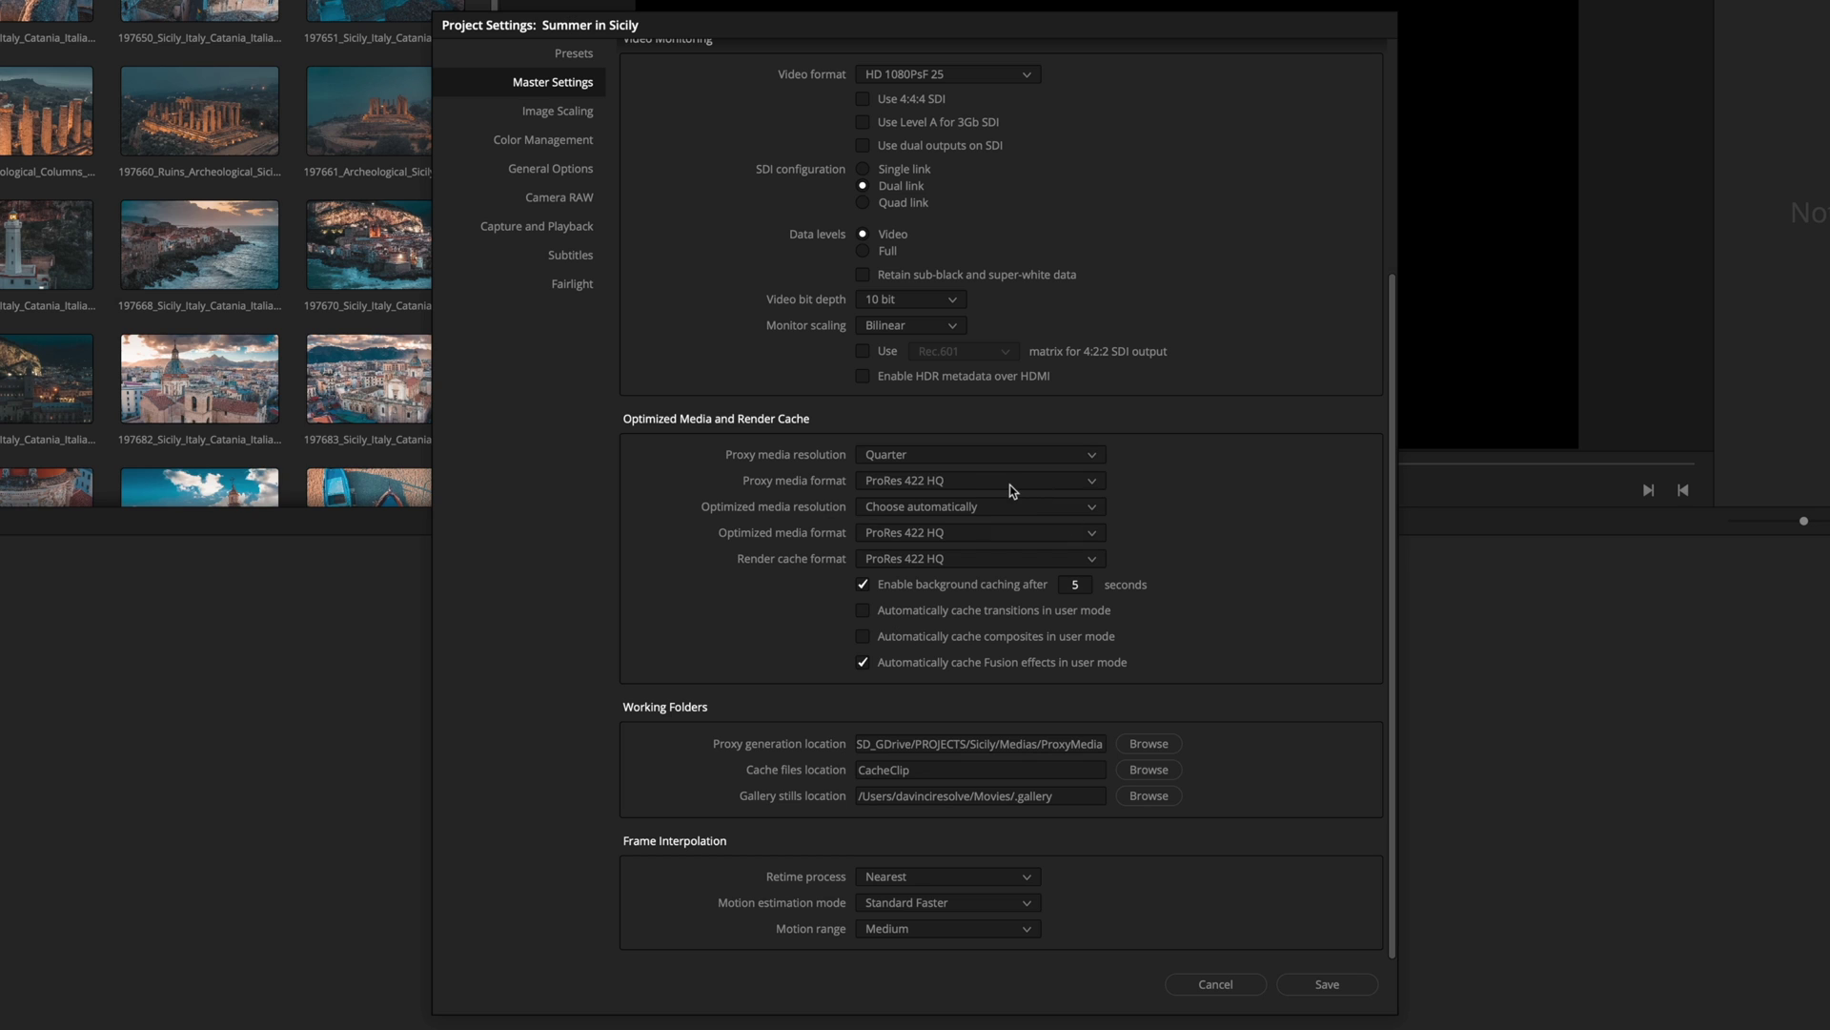
click(1092, 482)
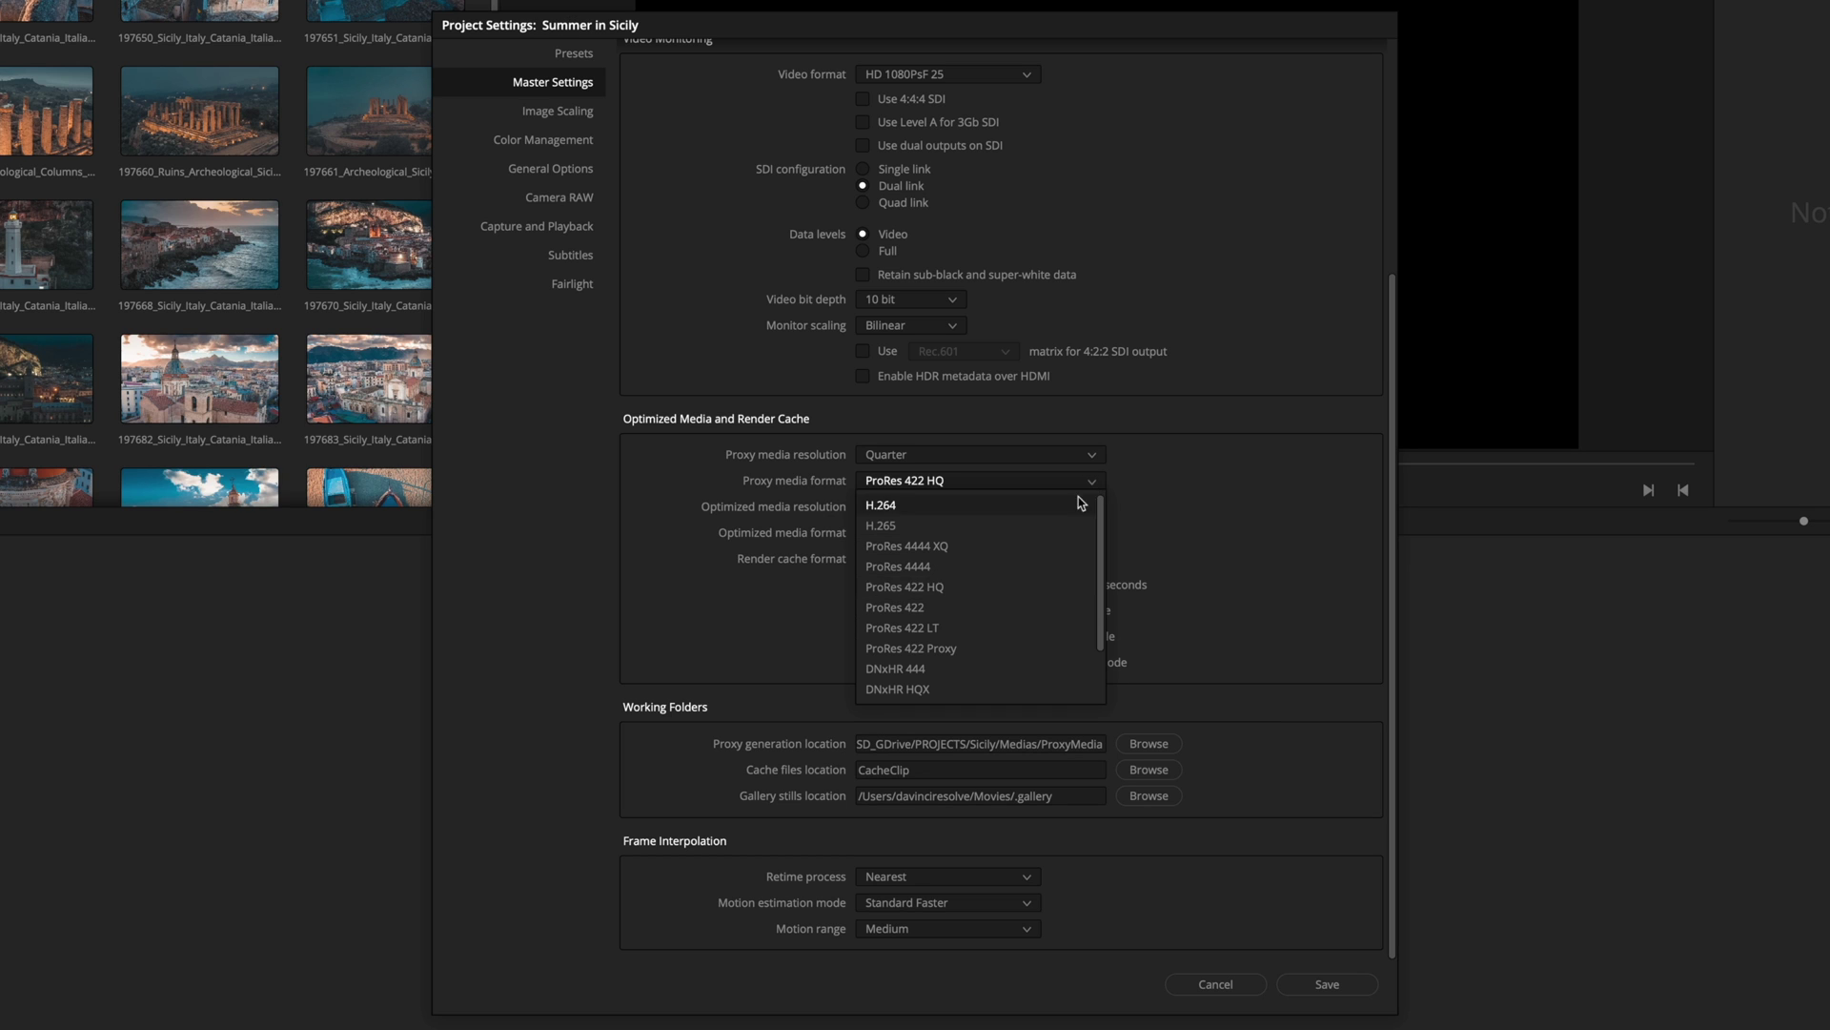
click(1022, 641)
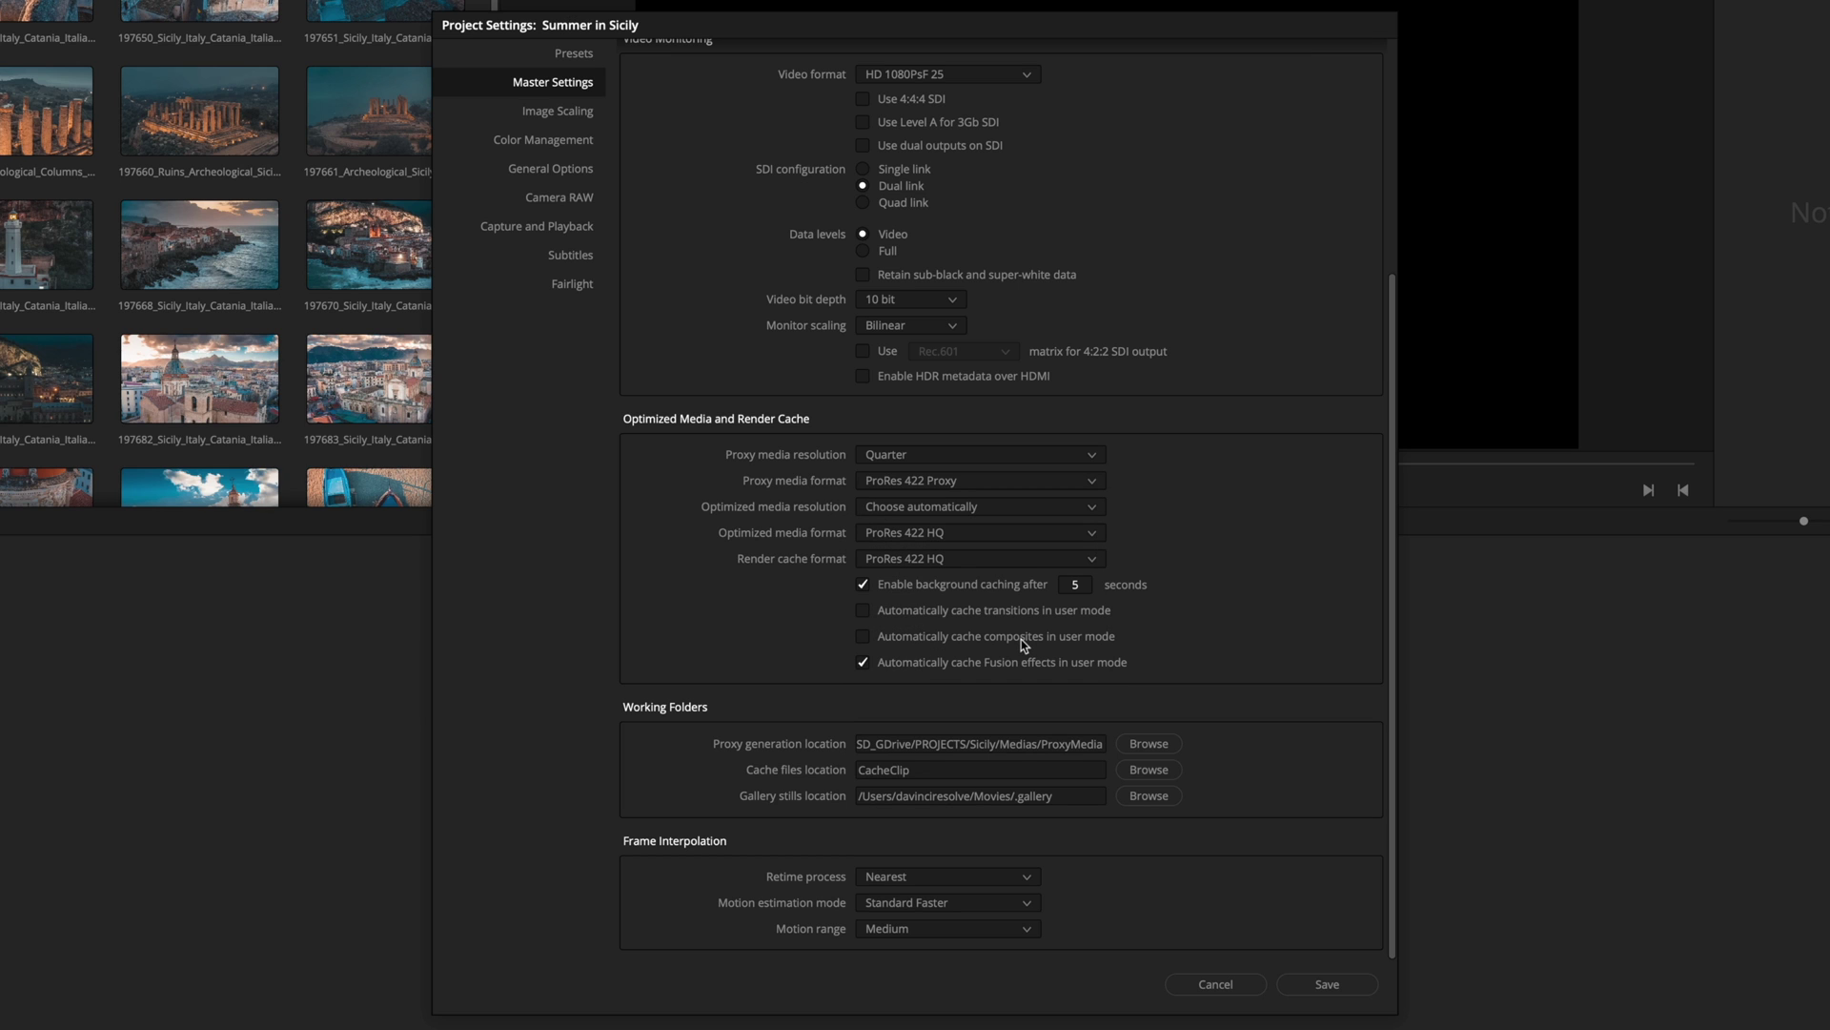
- Set the optimized media resolution to Original, and use ProRes 422 for both the optimized media and render cache formats
click(1092, 508)
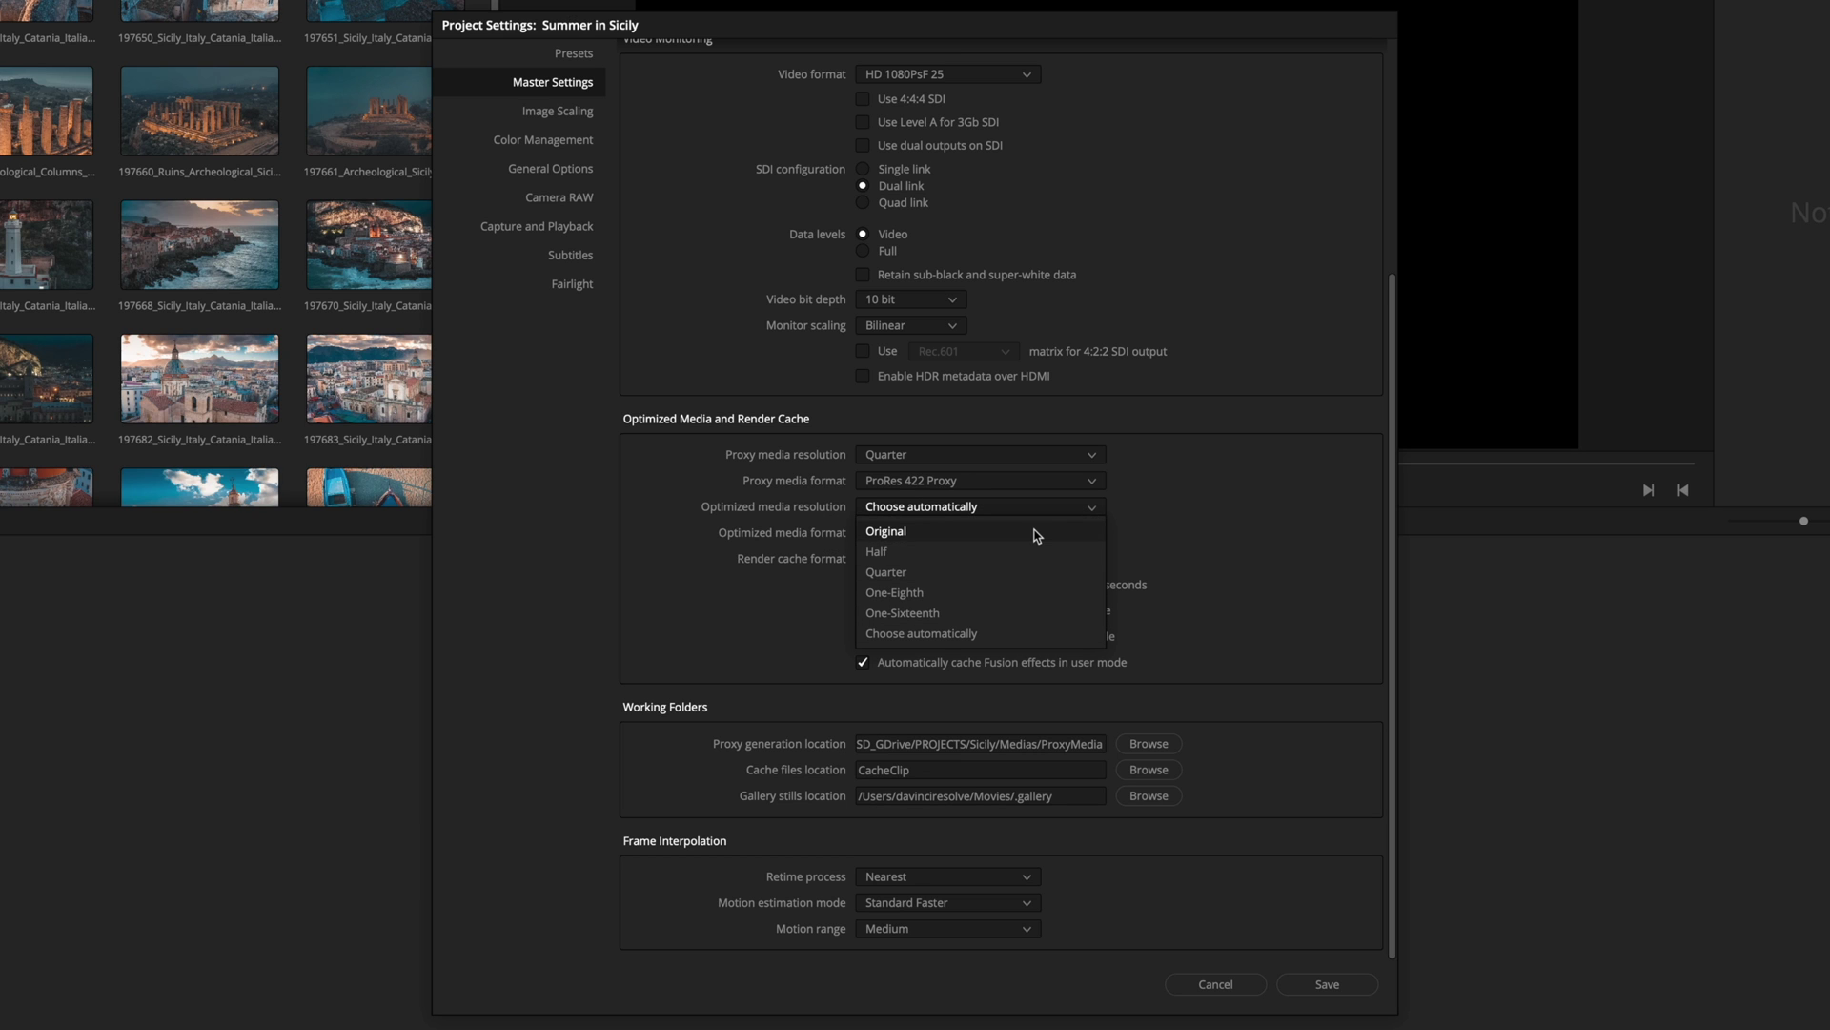
click(1037, 535)
click(1092, 535)
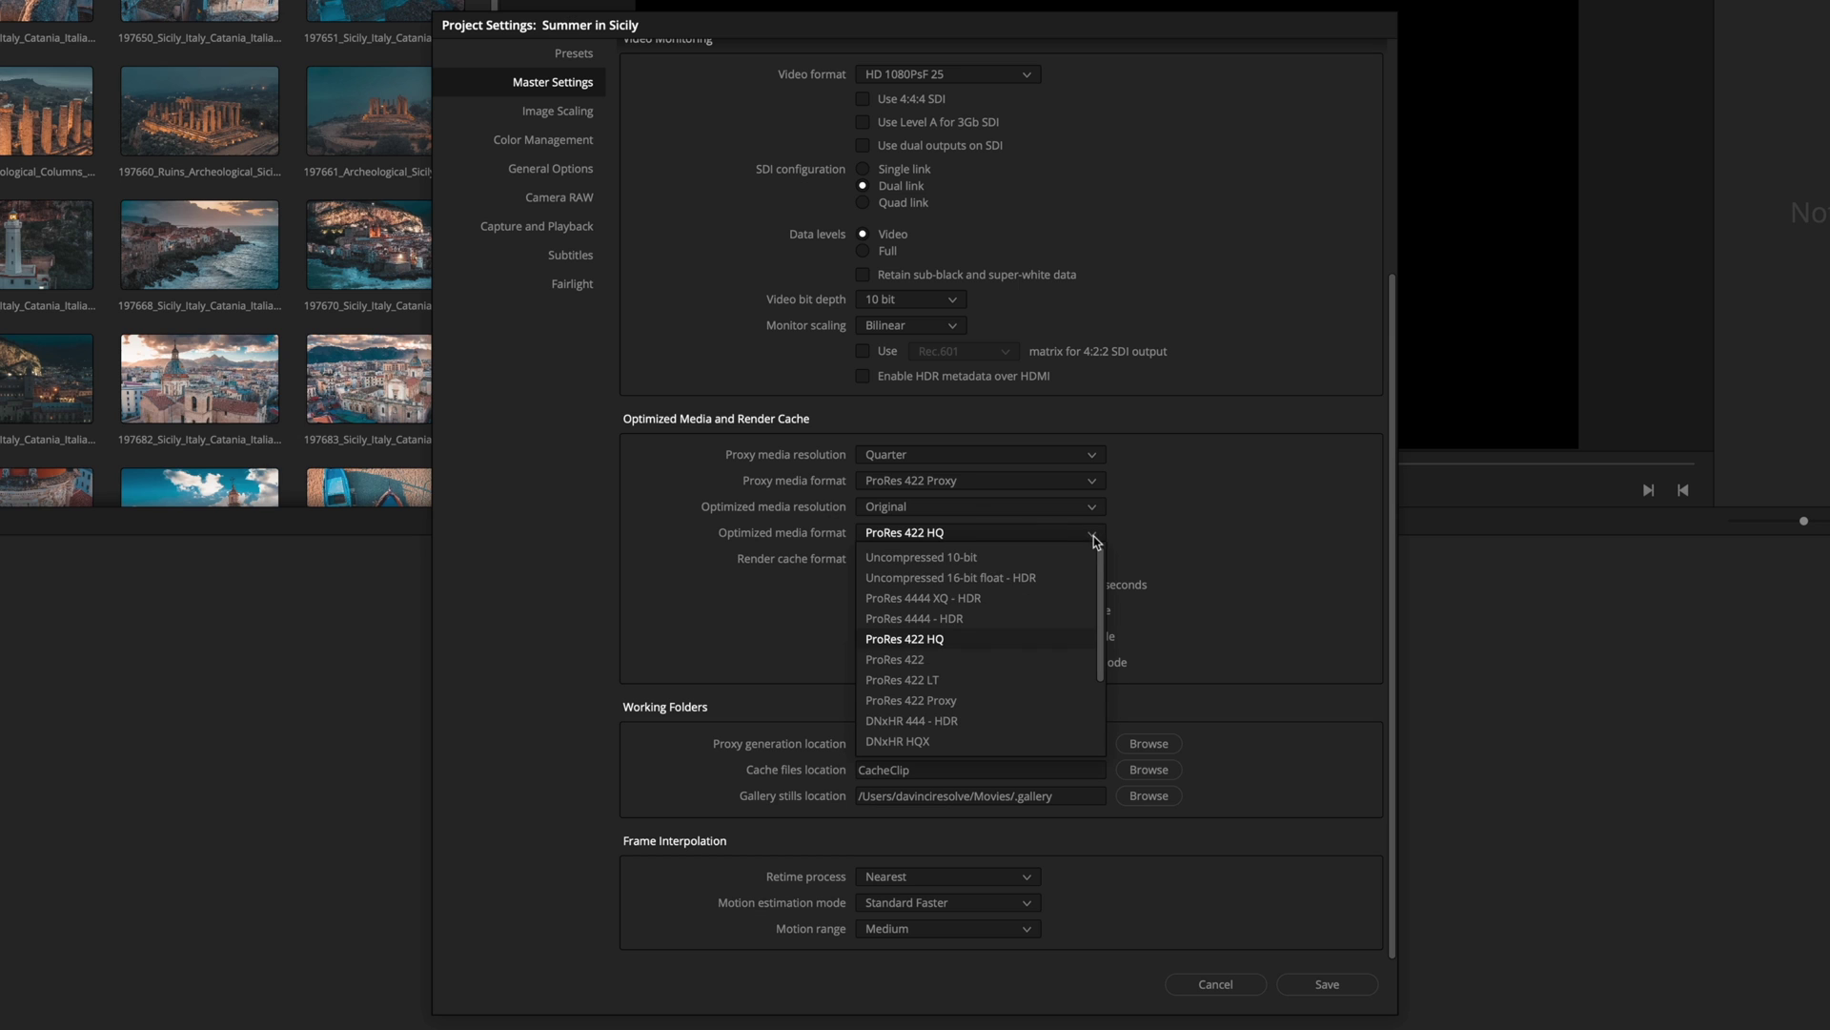
click(1021, 661)
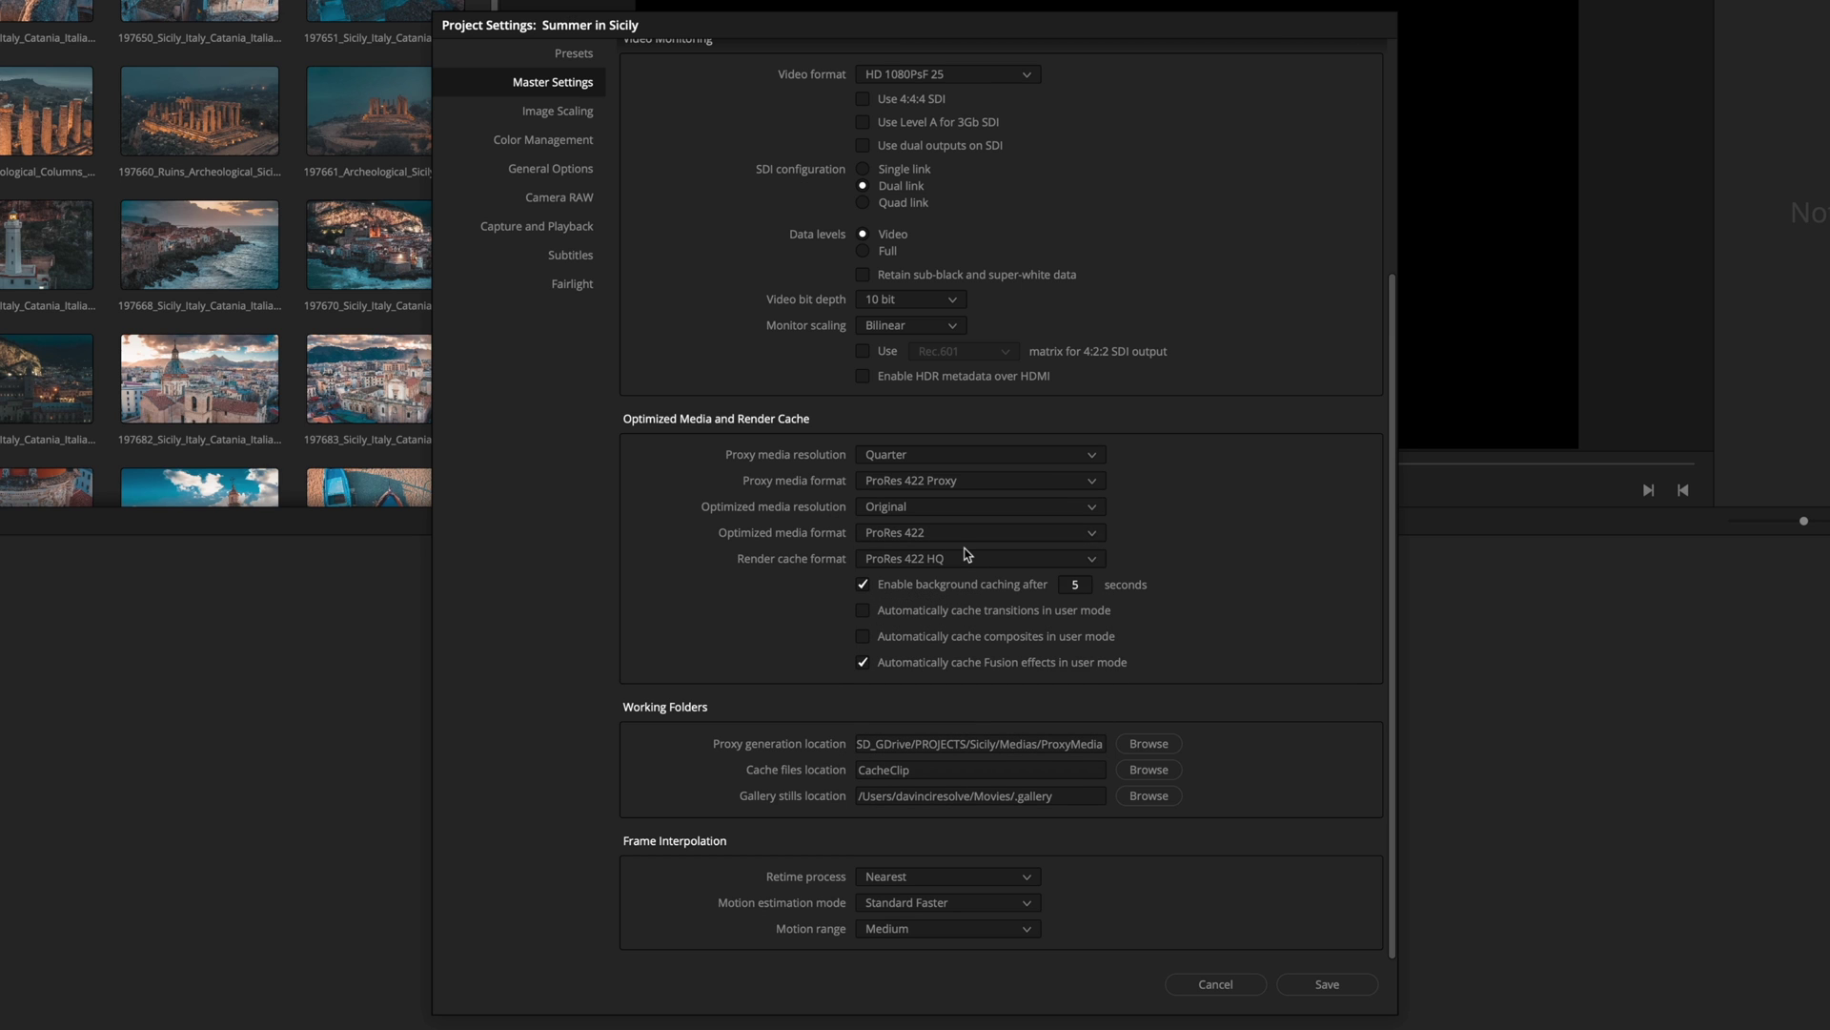
click(1091, 561)
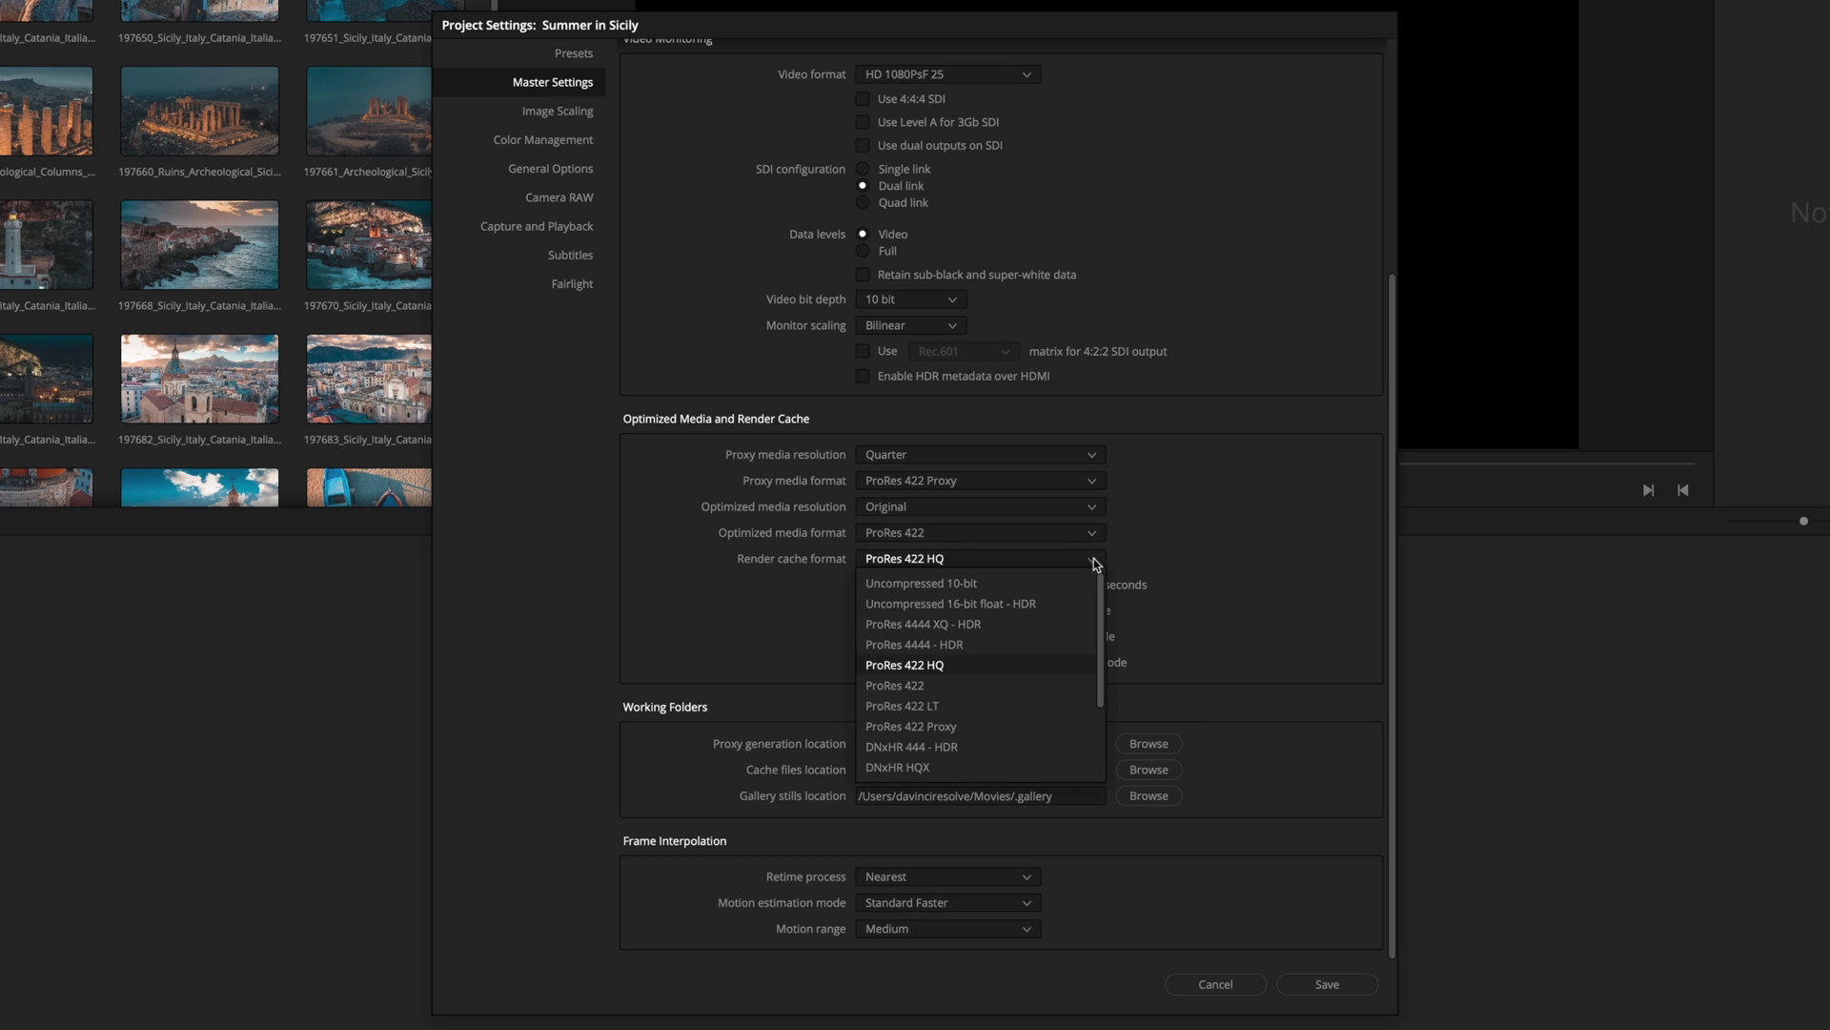
click(996, 685)
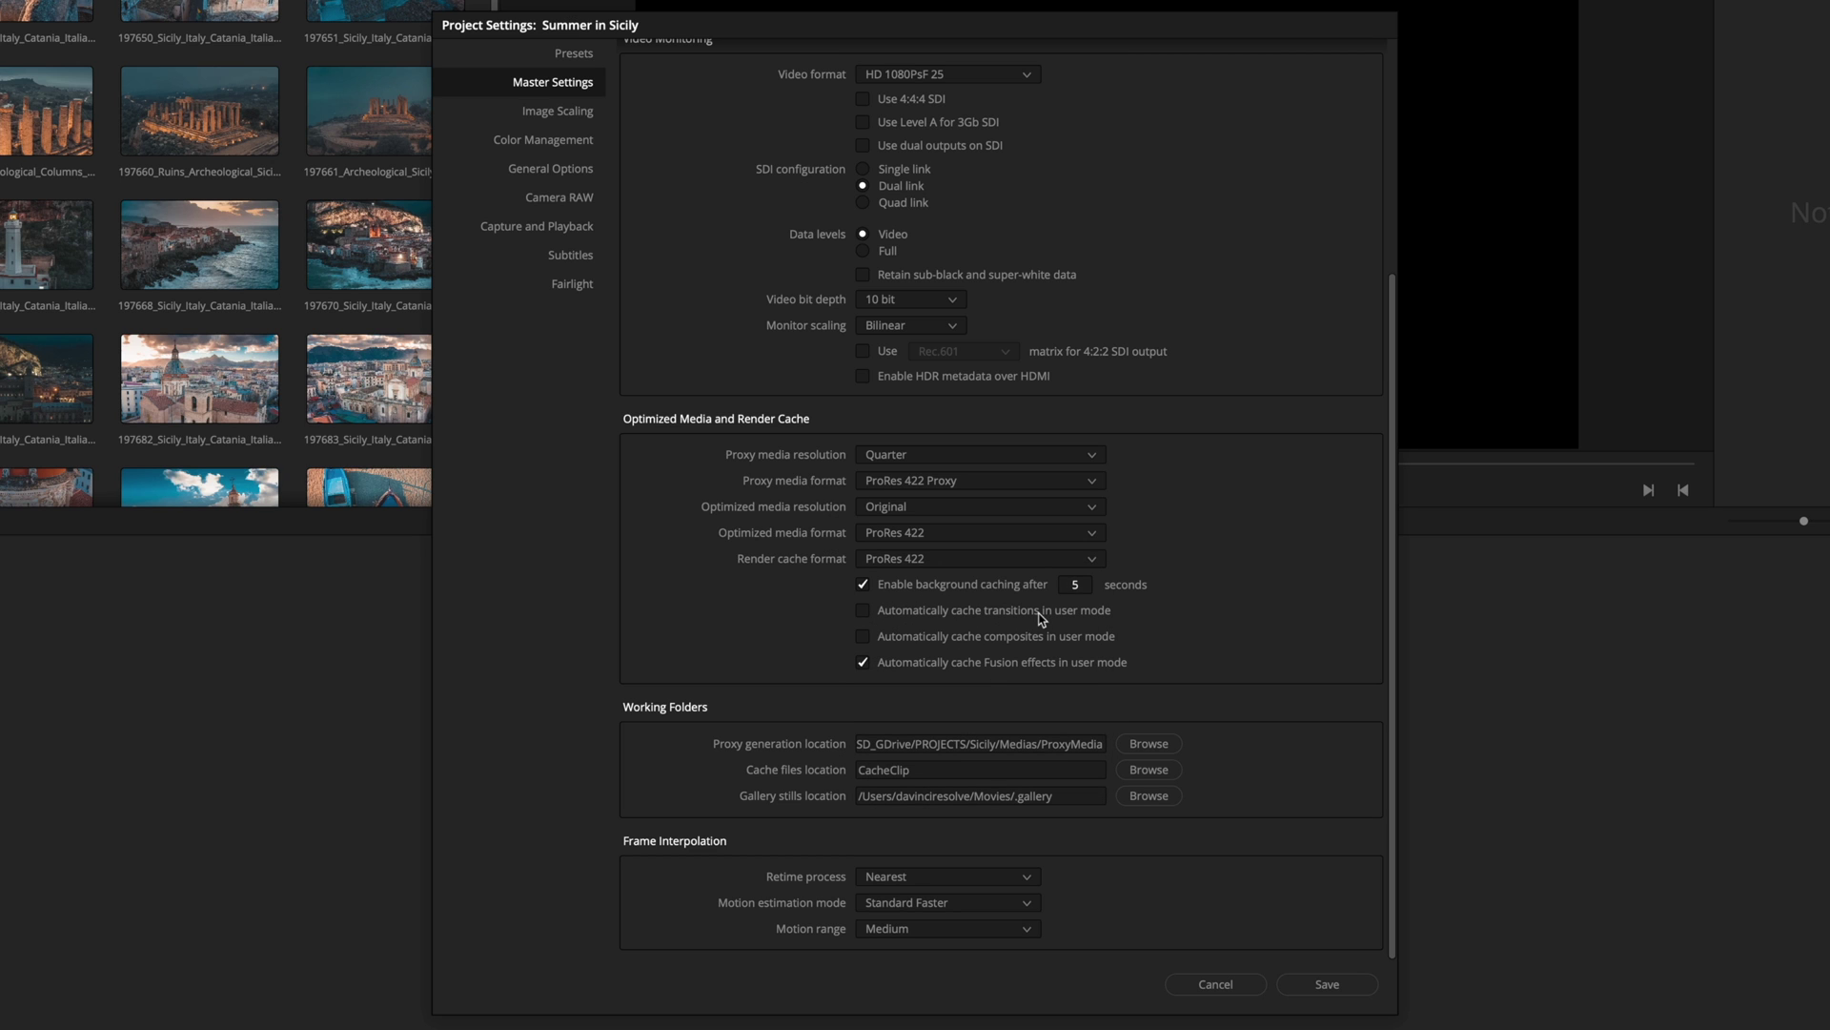
- Set the cache files location and the gallery stills location to the PROJECTS folder on the FAST_SSD_GDrive drive
click(1141, 774)
click(613, 332)
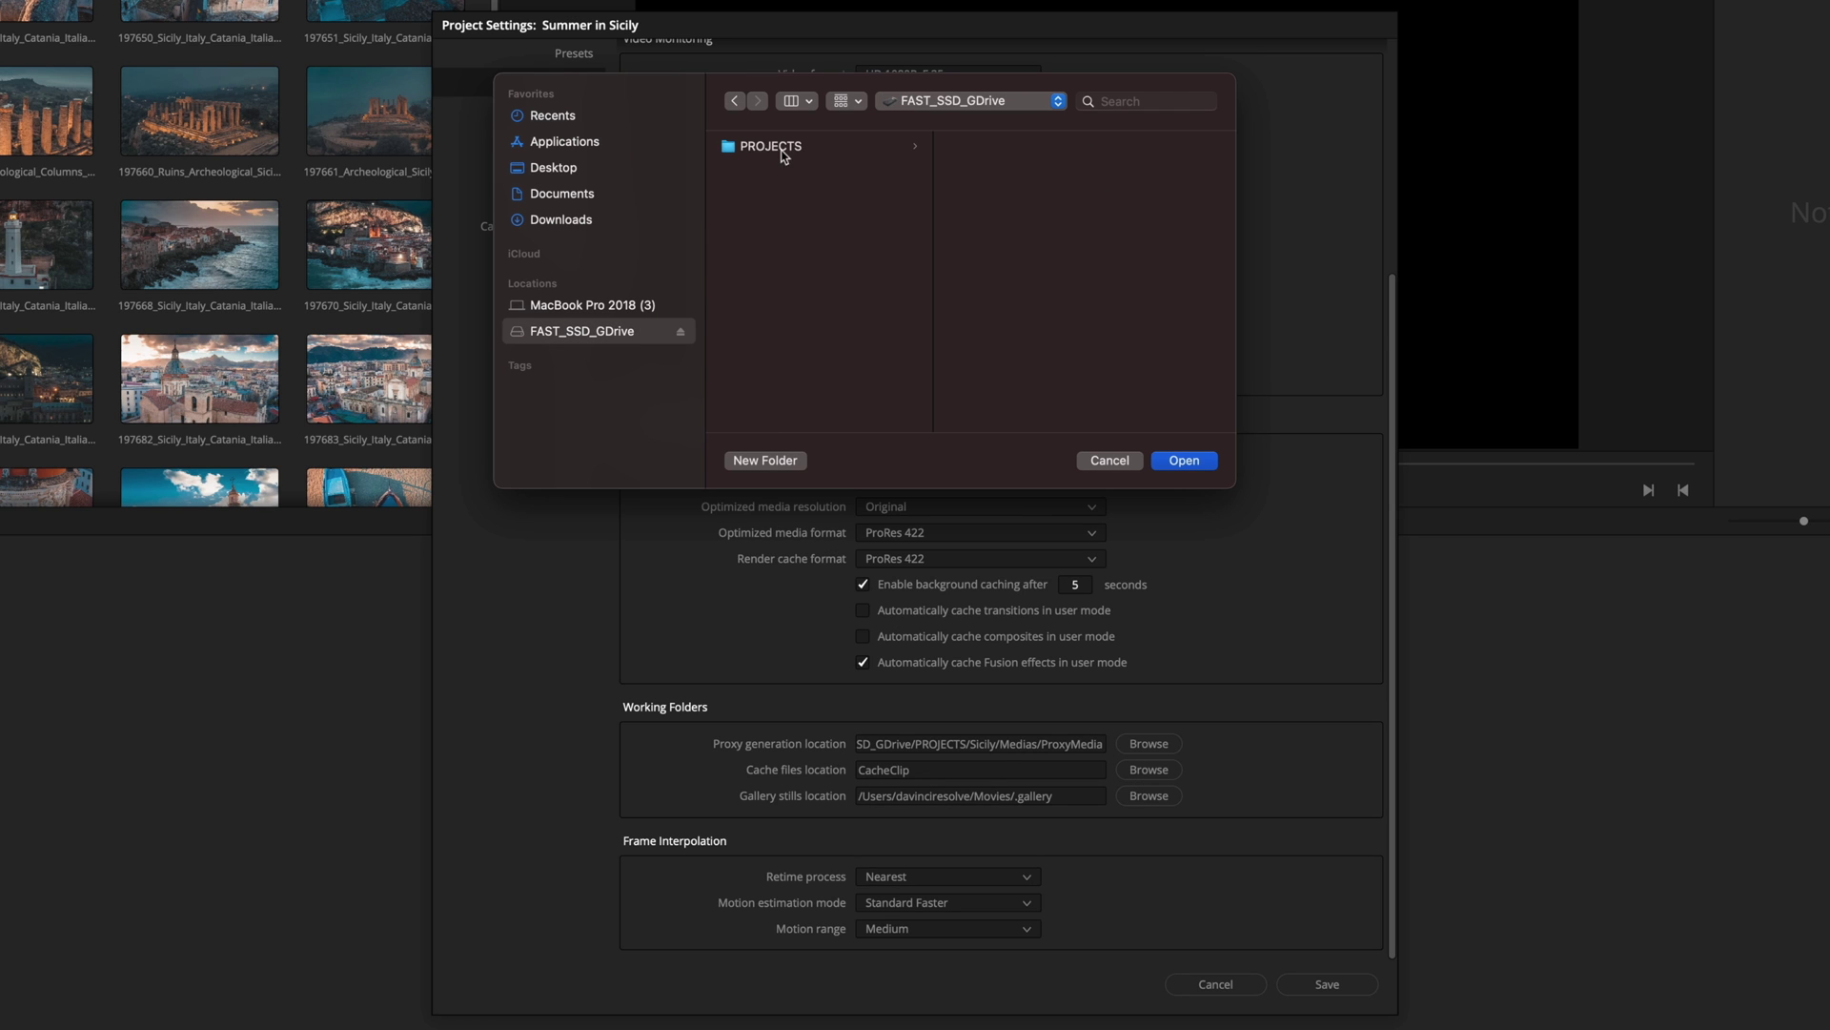
click(783, 151)
click(1184, 460)
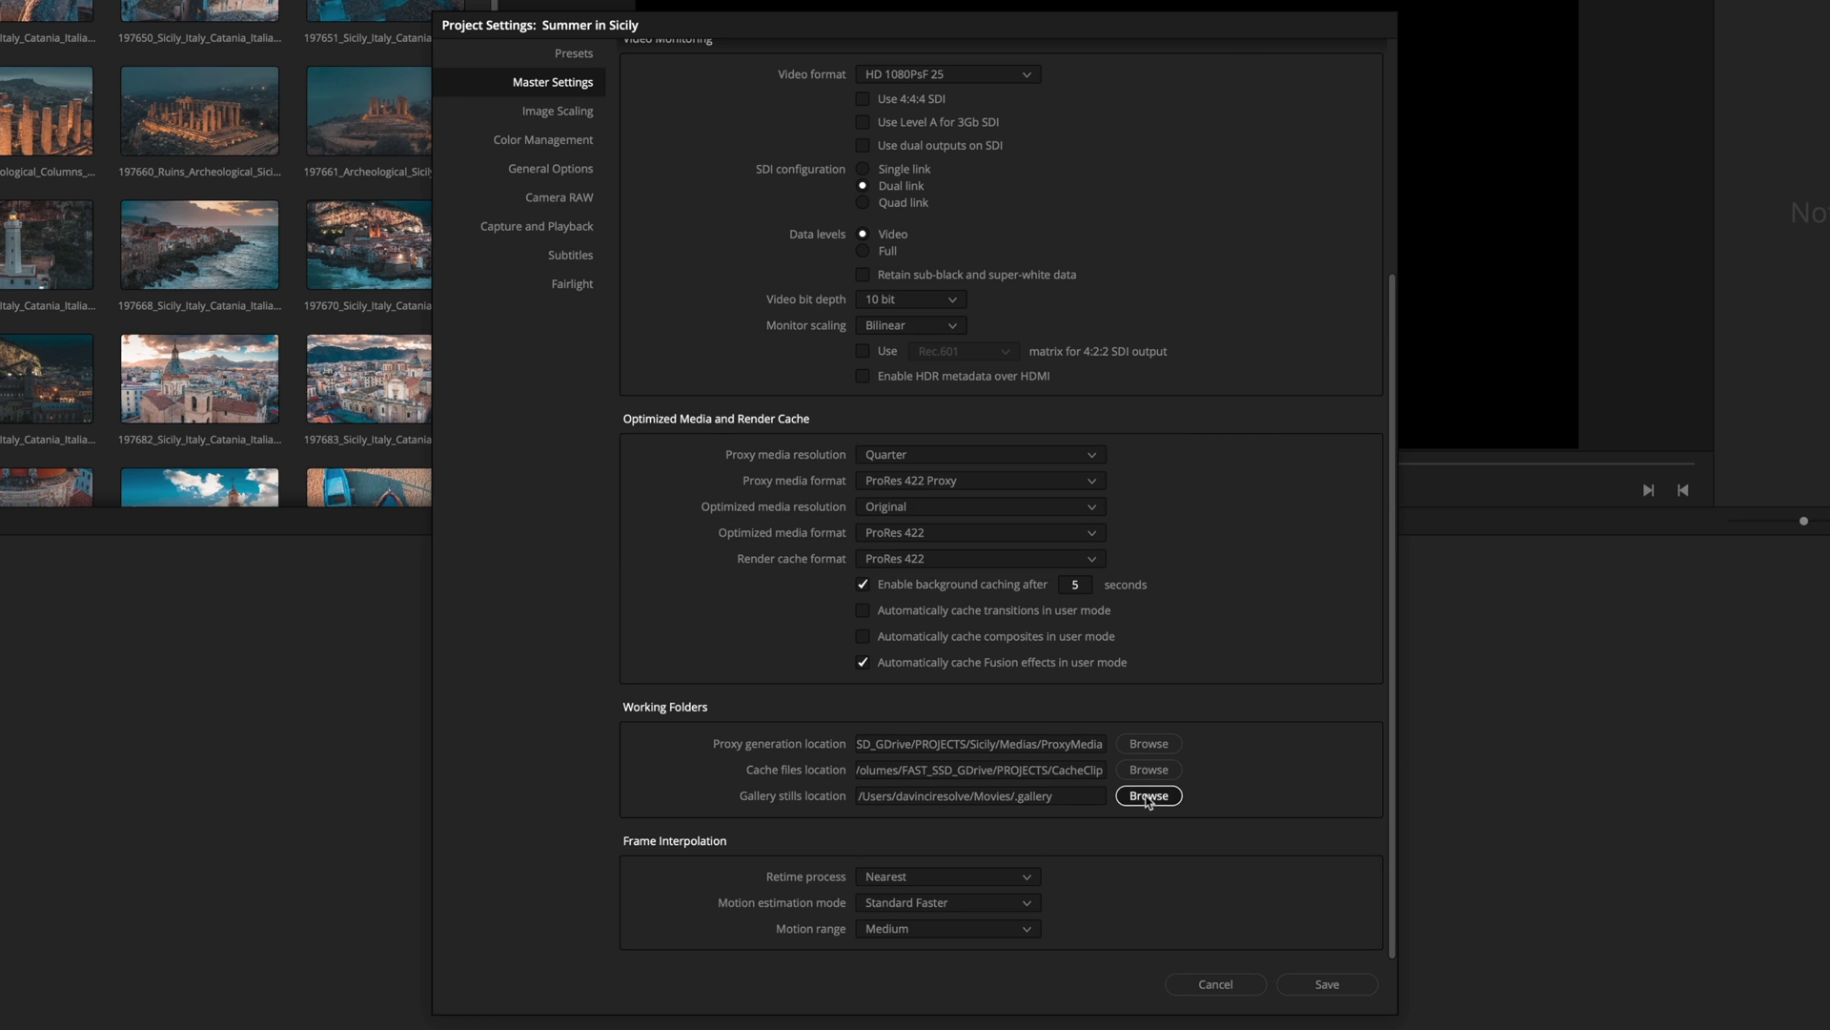
click(1149, 795)
click(613, 332)
click(826, 153)
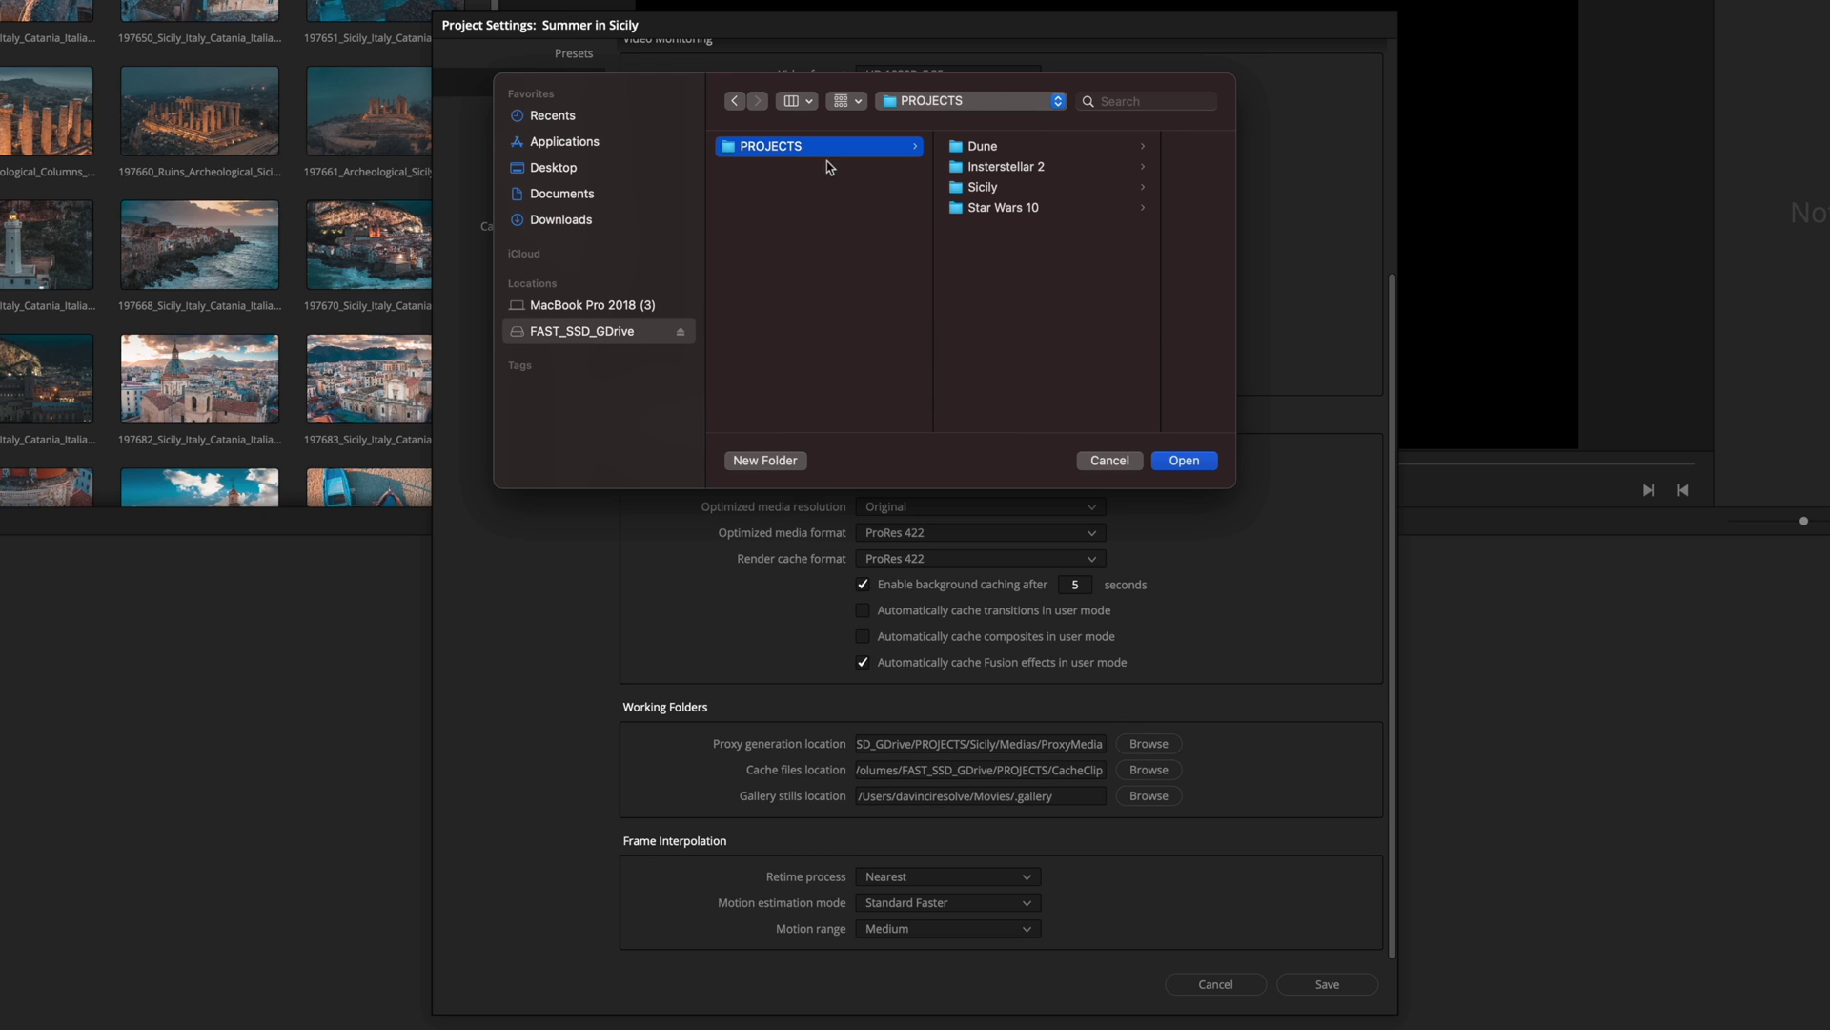
click(1182, 462)
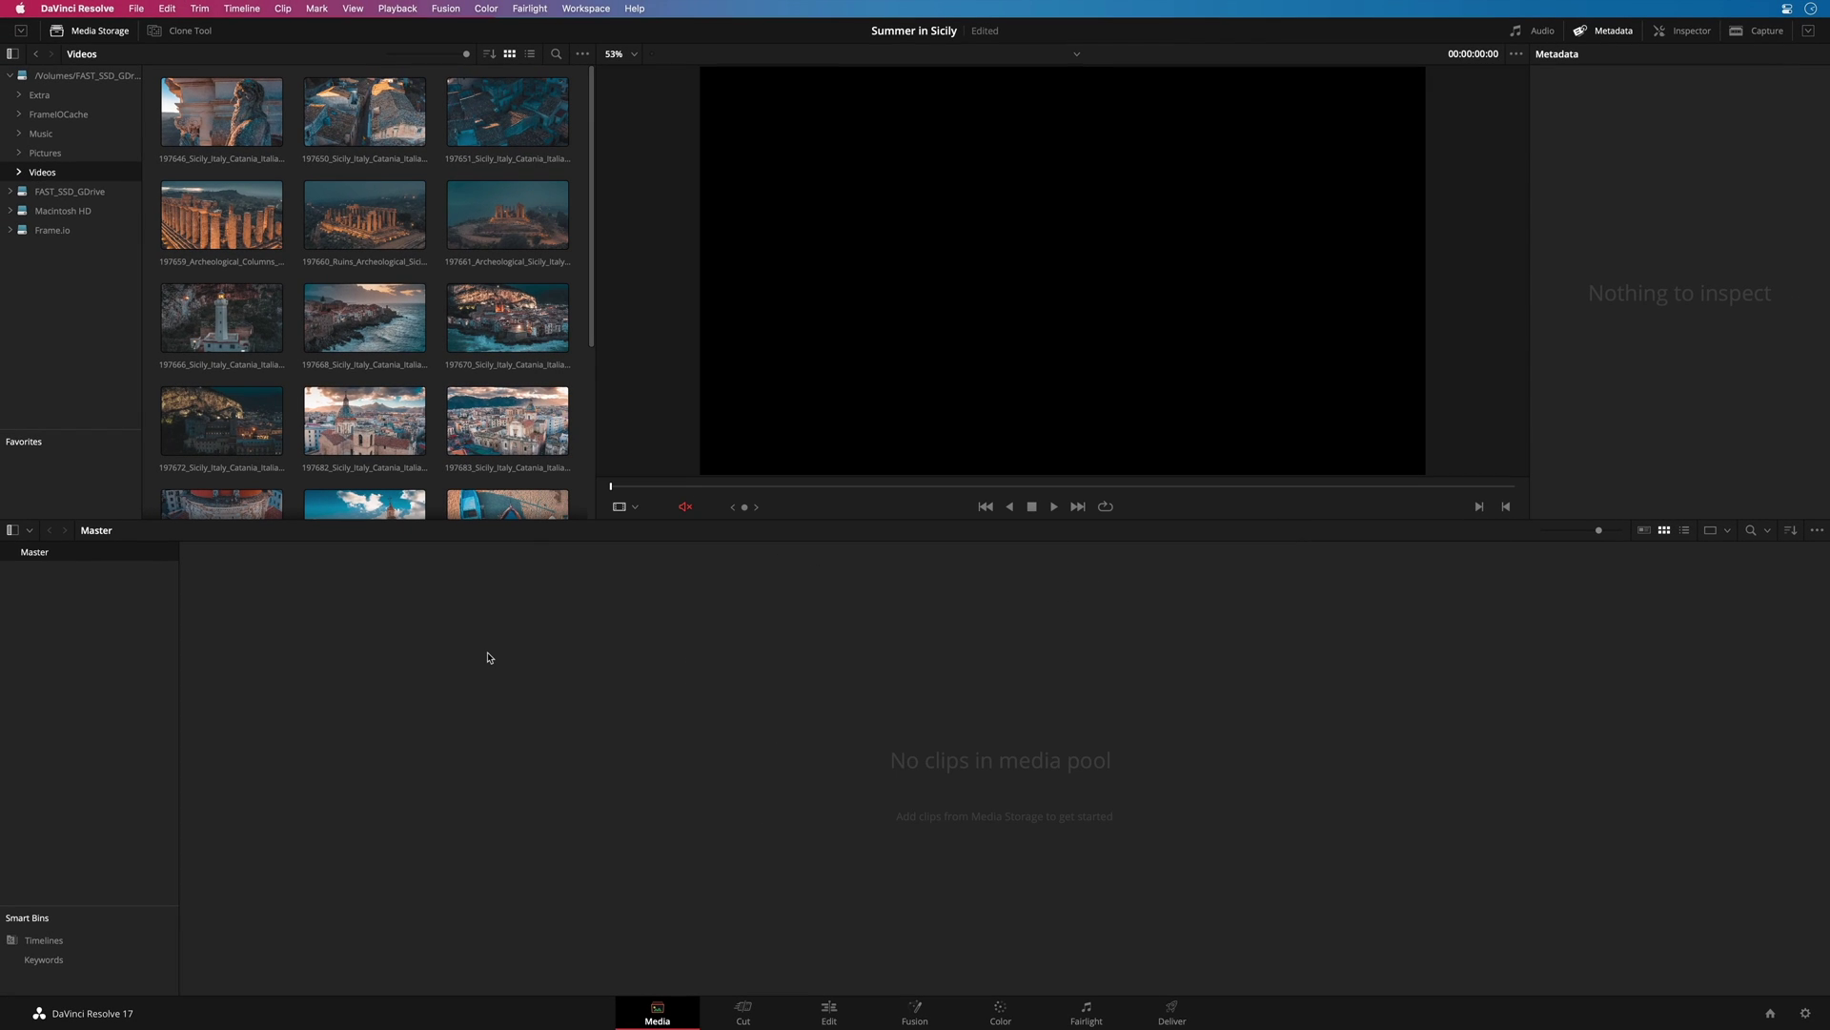
- On the Cut page, start a new timeline from the media pool and name it "my edit"
click(744, 1006)
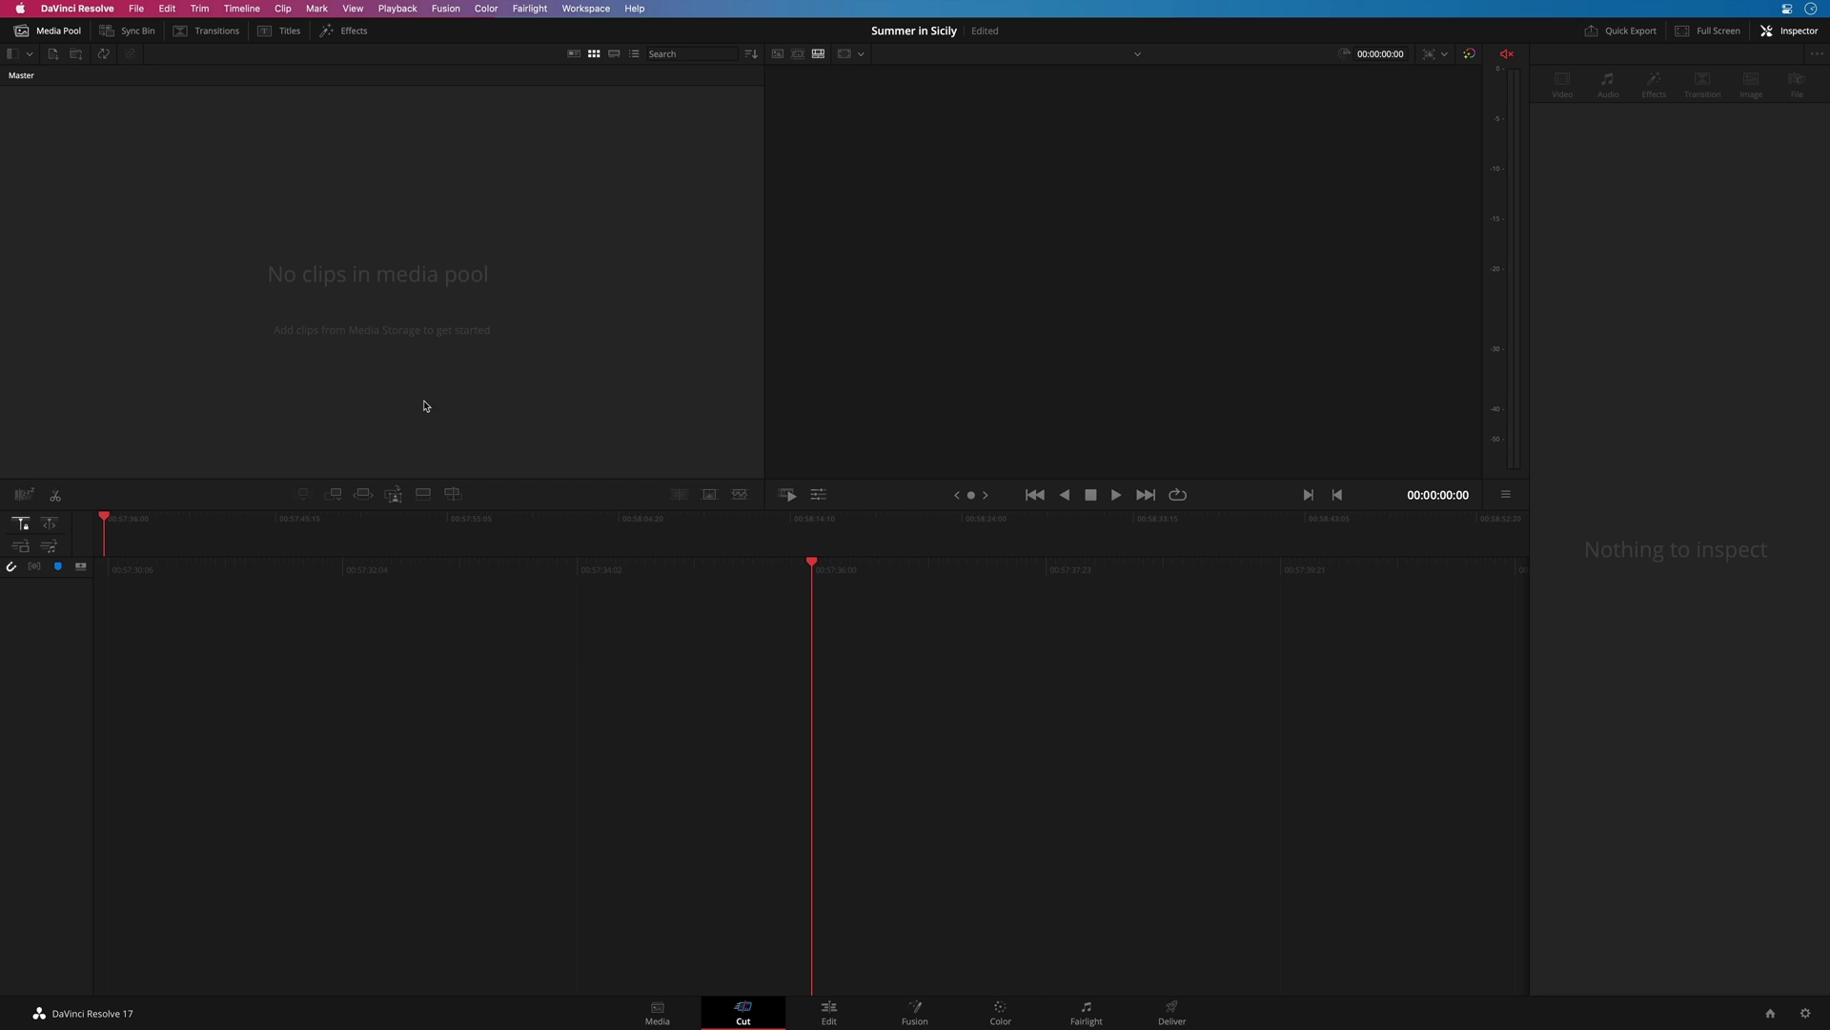
right_click(323, 277)
click(347, 289)
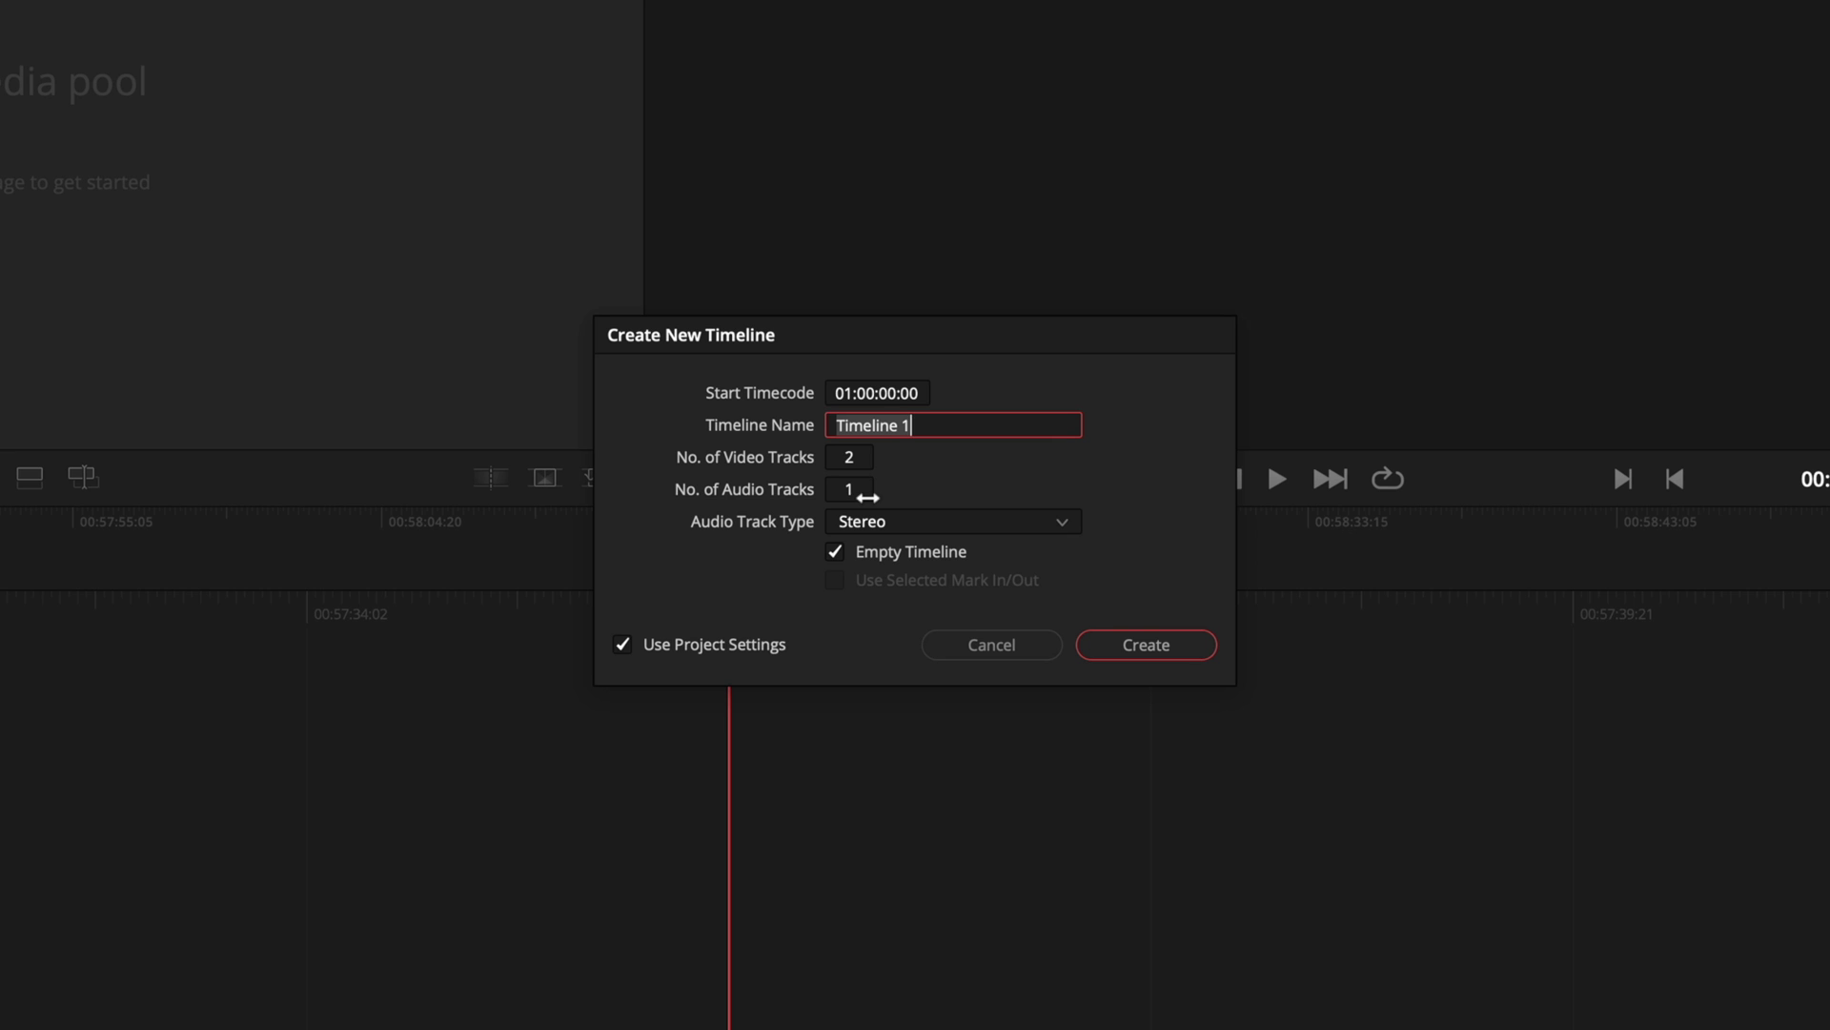
drag(923, 425, 772, 419)
text(my edit)
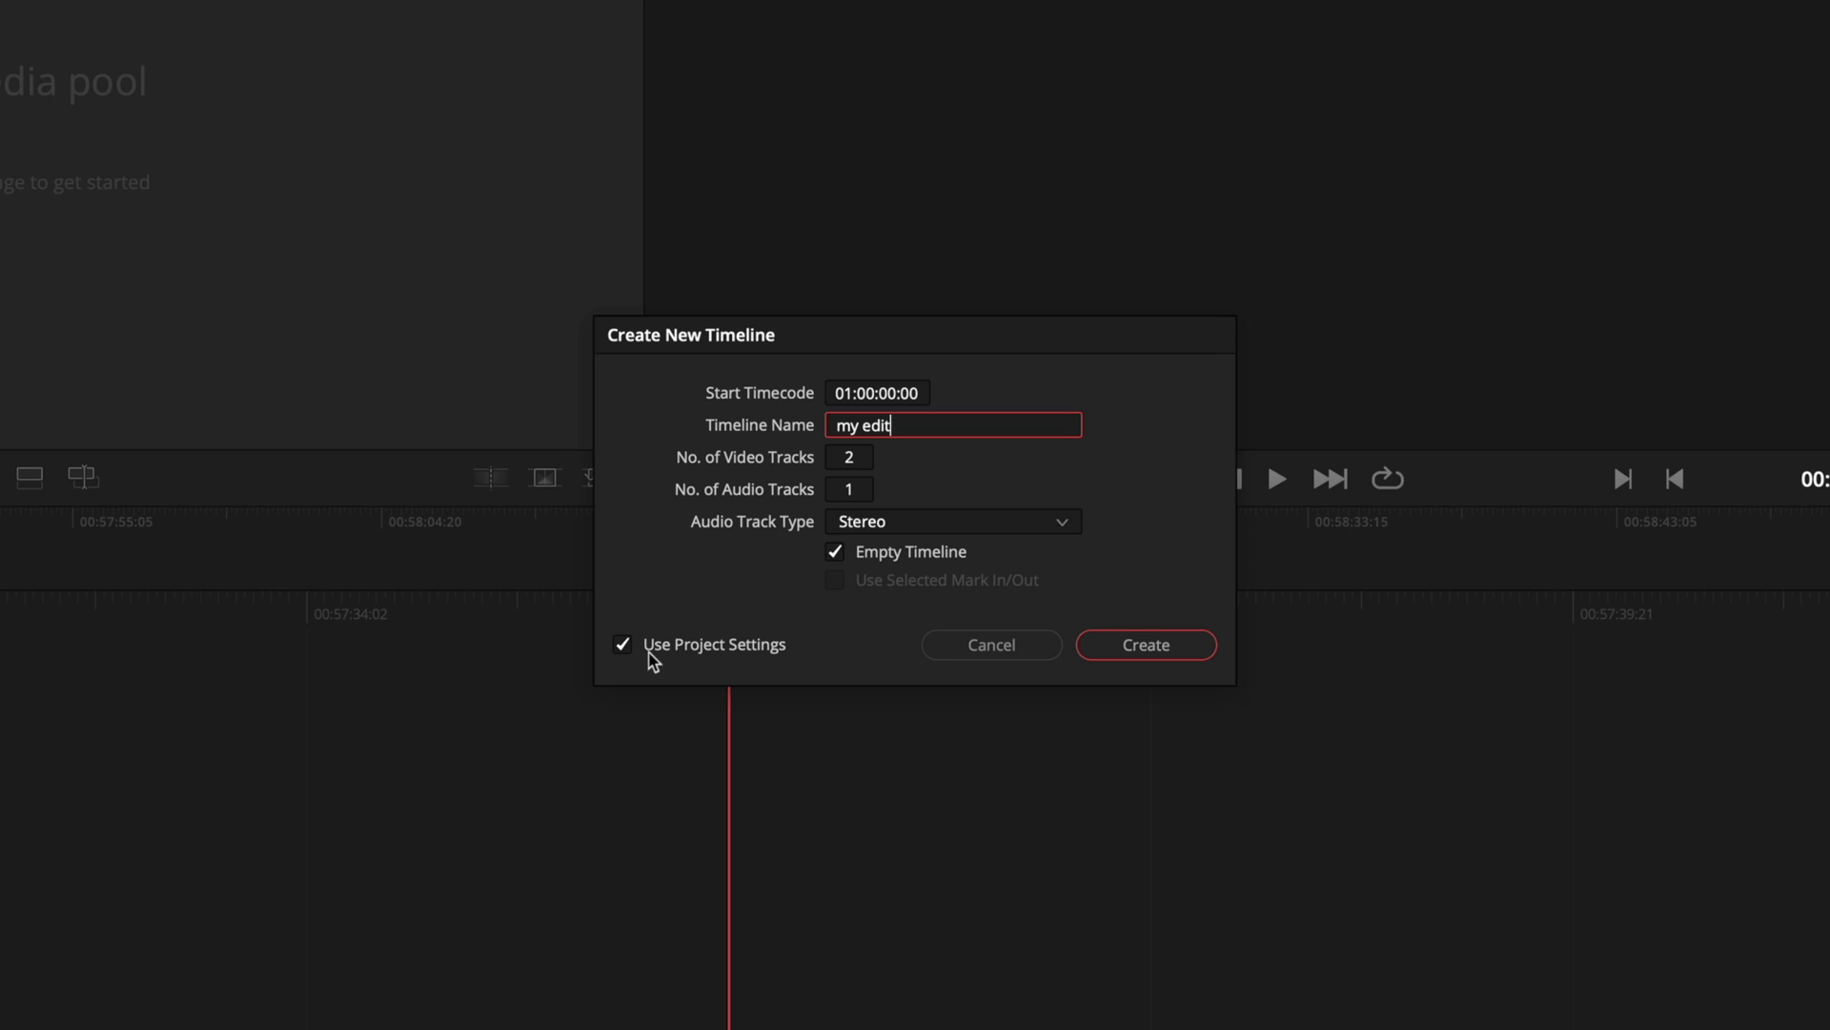
- Turn off Use Project Settings, review the format, monitor and output settings, and create the timeline
click(622, 645)
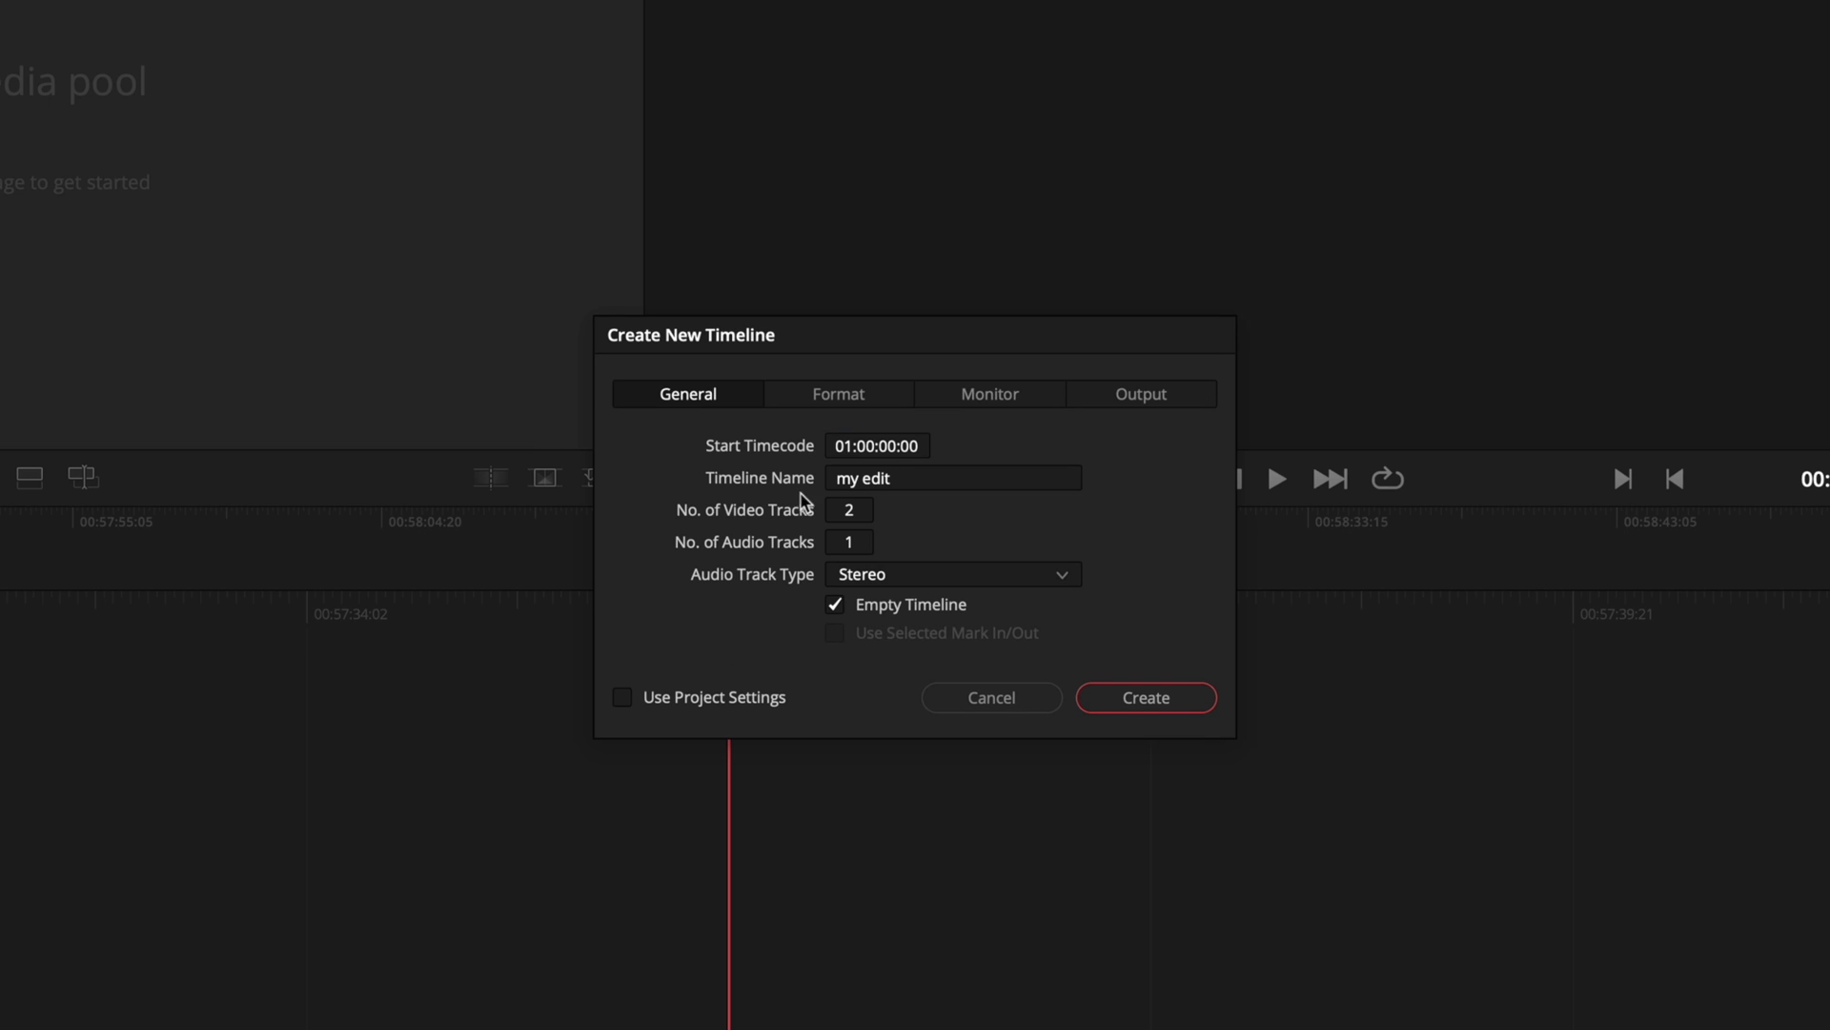
click(838, 399)
click(961, 405)
click(1120, 398)
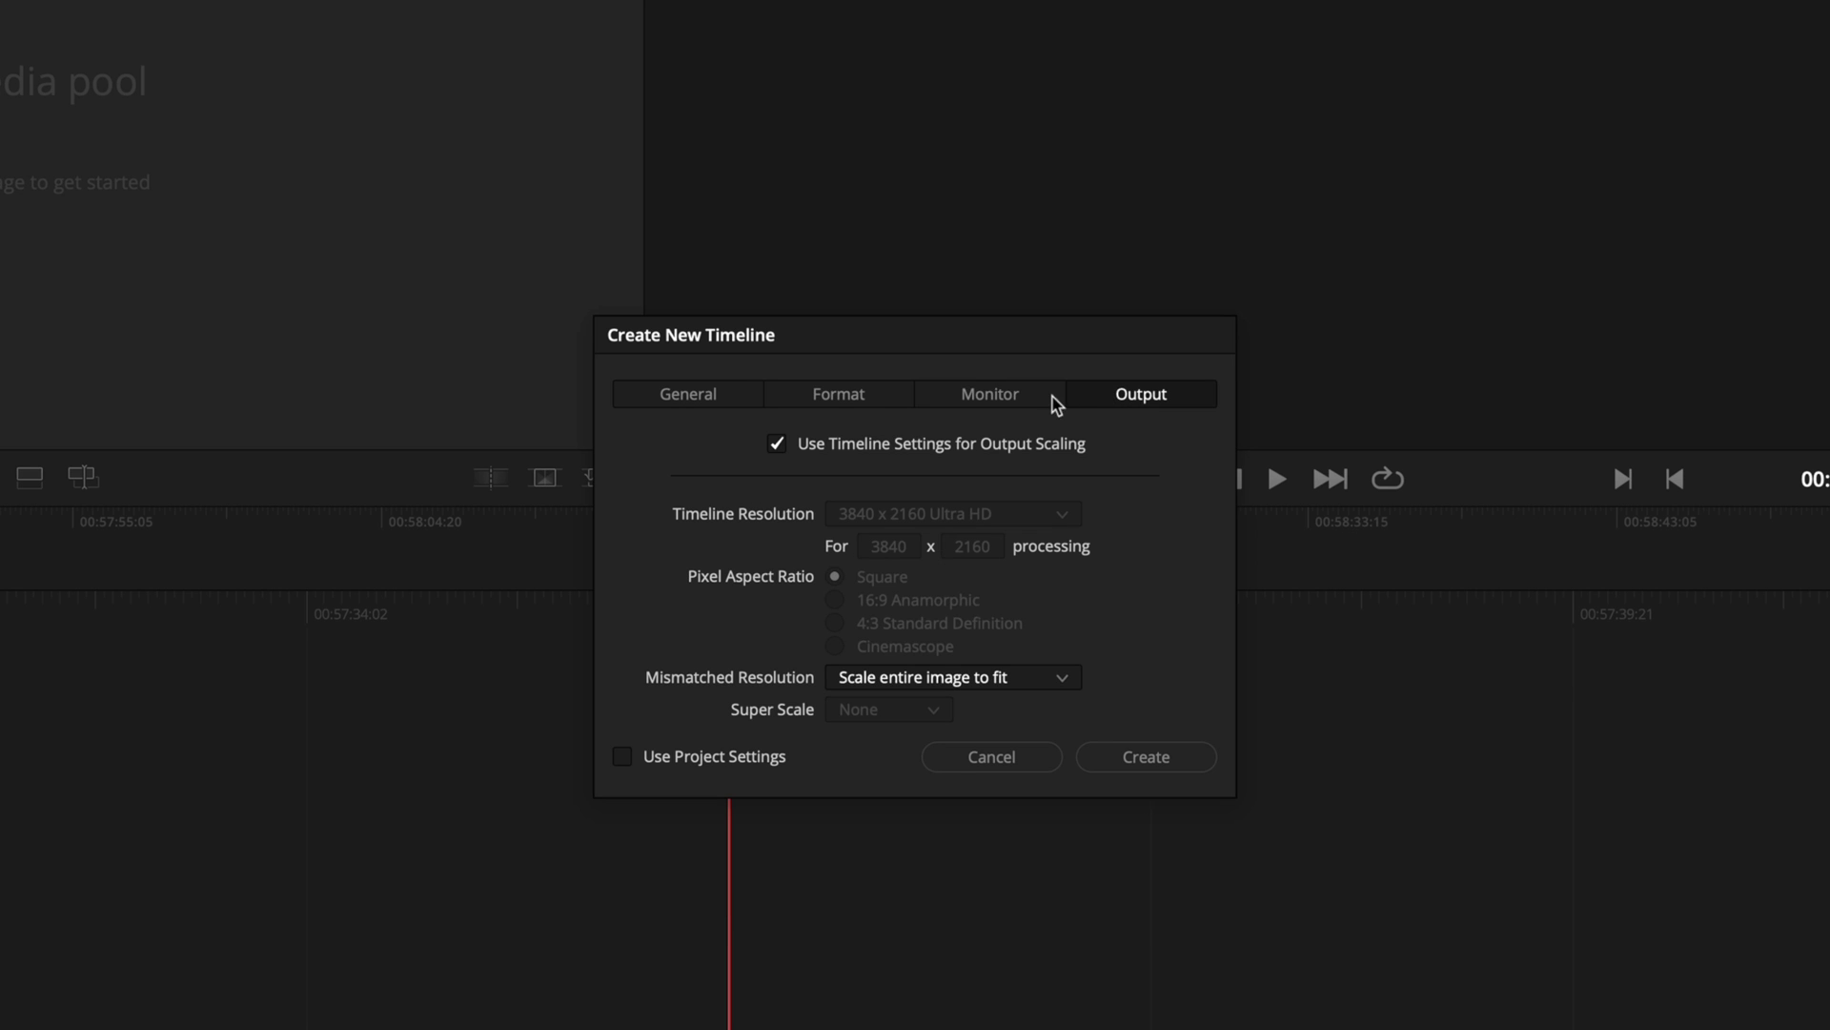
click(715, 398)
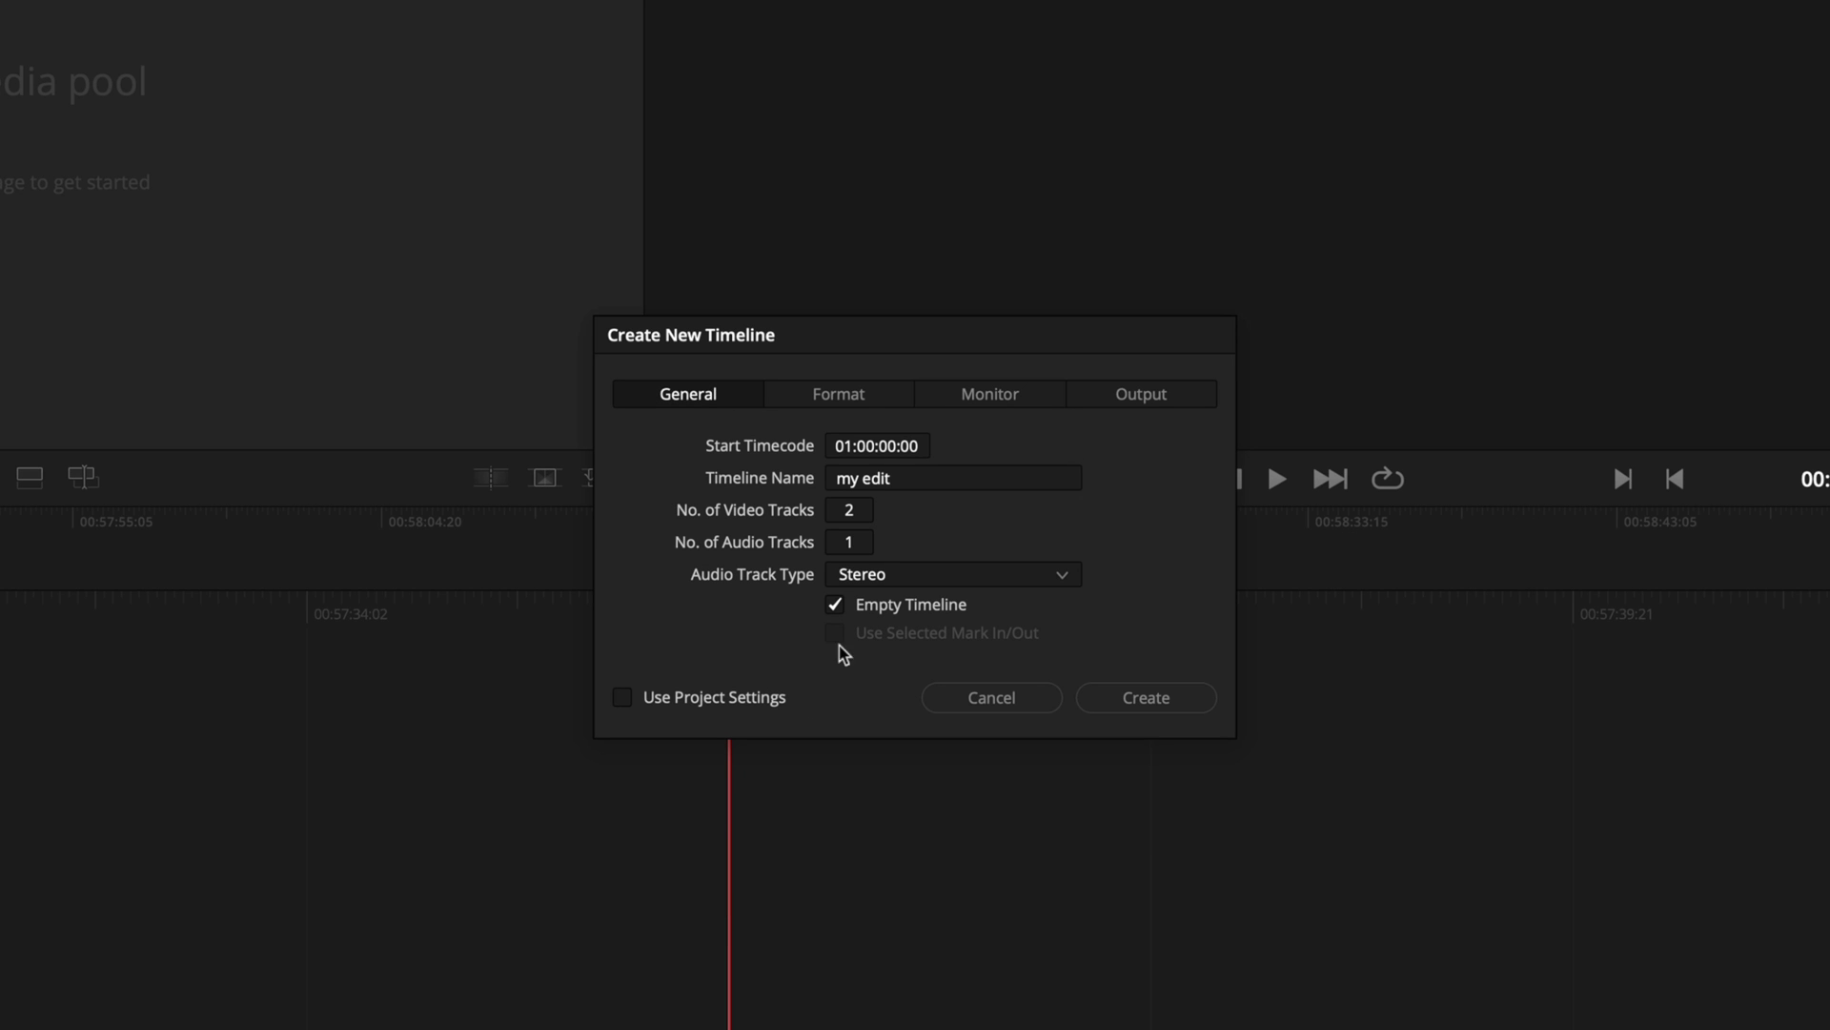
click(1148, 701)
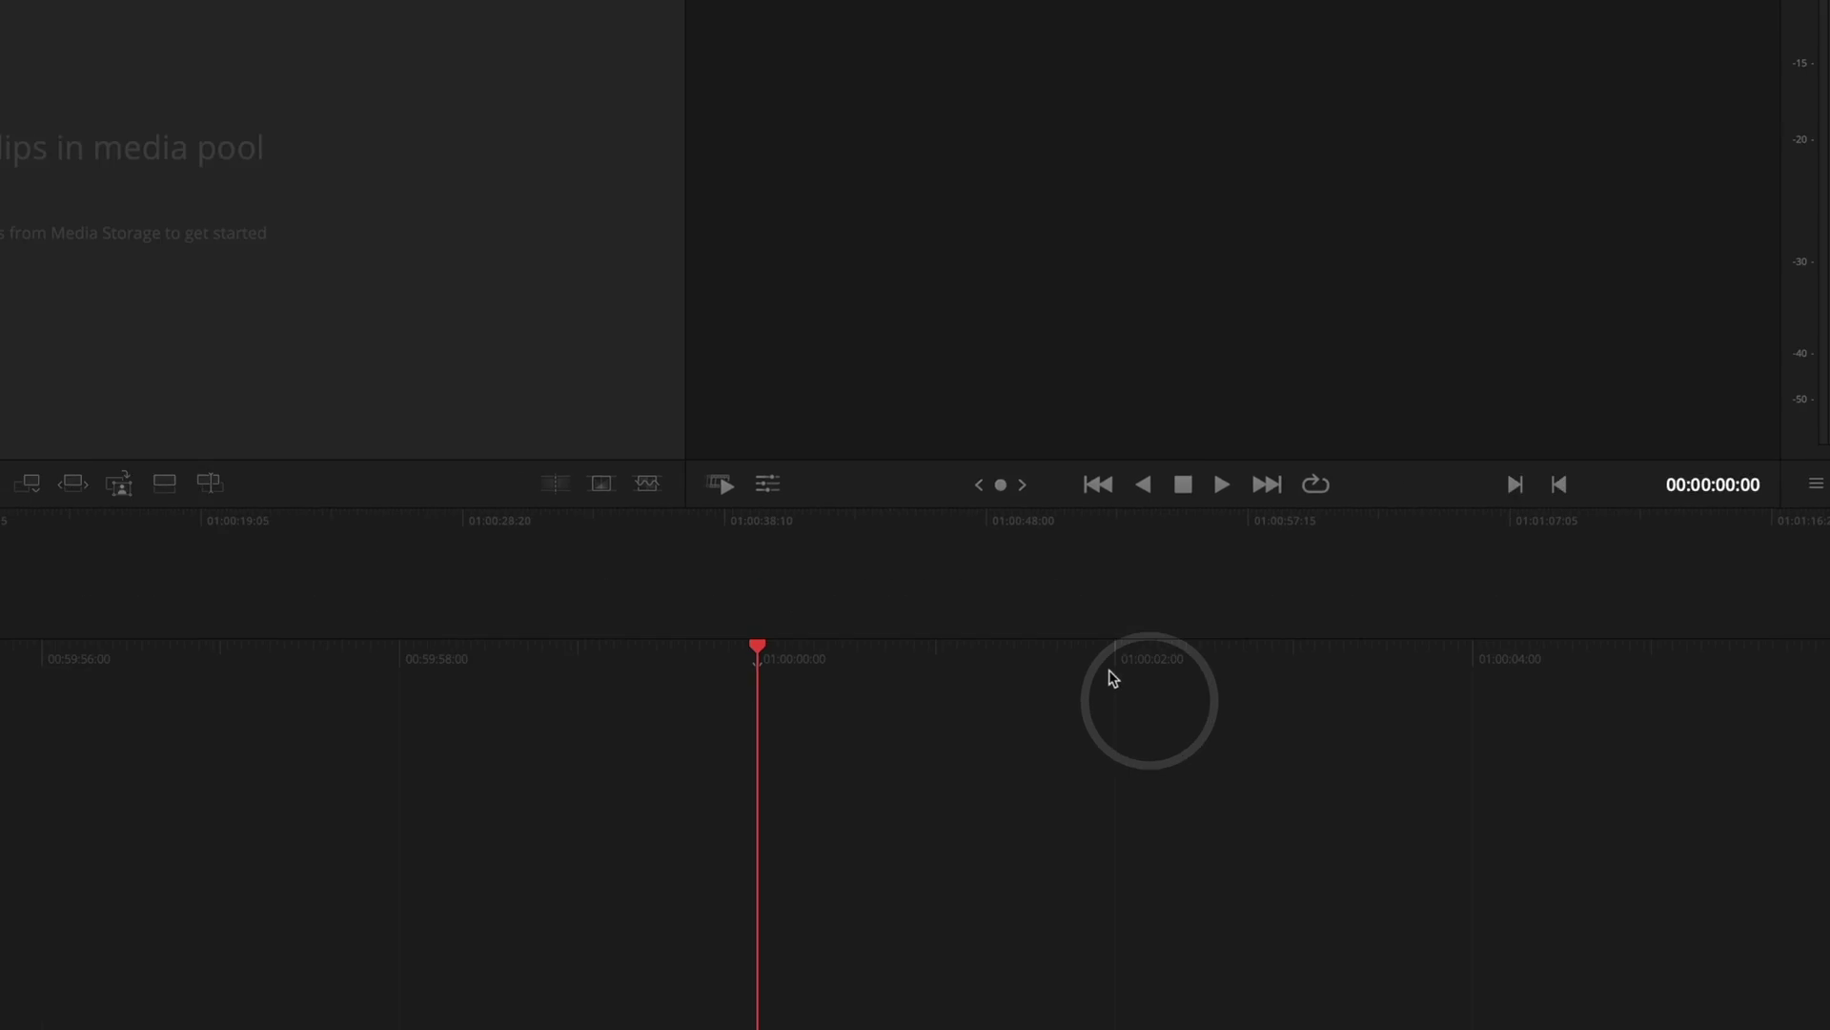